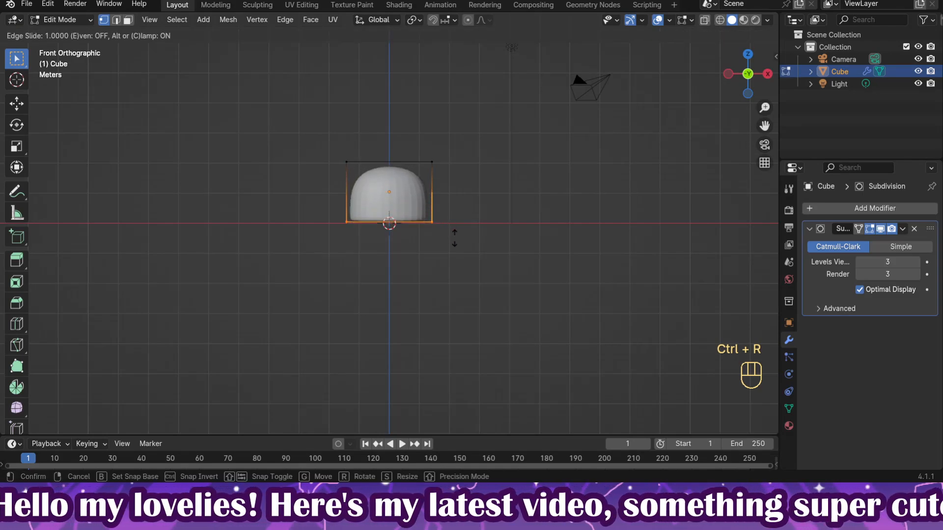
Step: Place the horizontal loop cut slightly below the cube's mid-height and scale it outward by about 1.4
right_click(445, 209)
key("s")
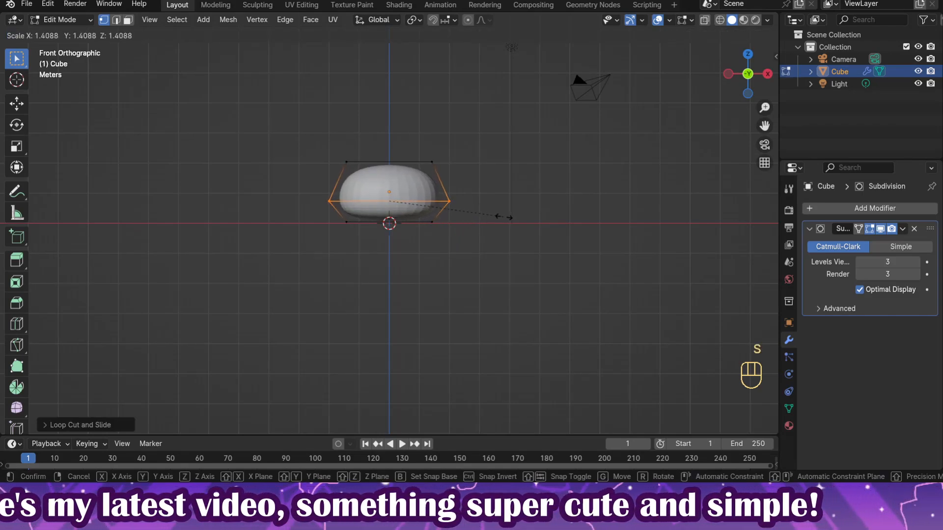
left_click(506, 202)
middle_click_drag(525, 192, 619, 251)
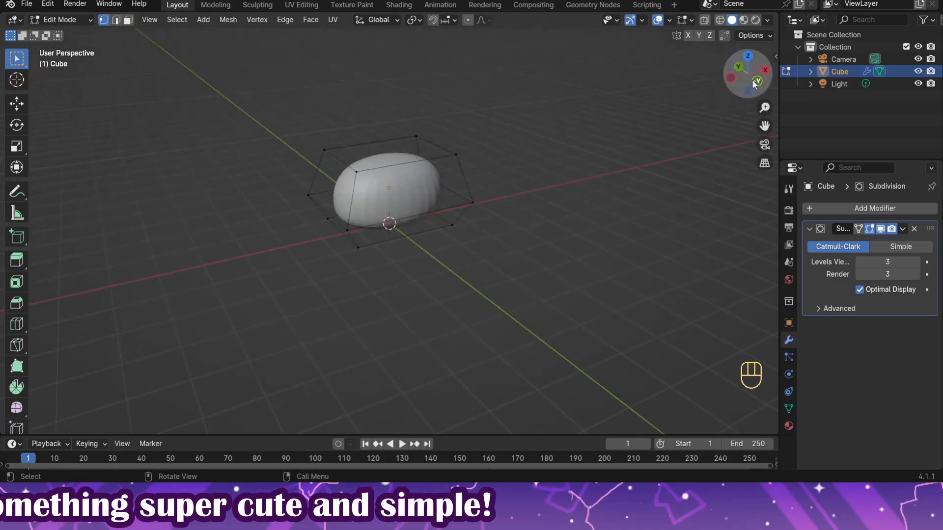
Step: Scale the body's top vertices inward and move them down about 0.26 m in X-ray front view
left_click(756, 83)
key("alt+z")
left_click_drag(306, 130, 566, 172)
key("s")
left_click(524, 153)
key("g")
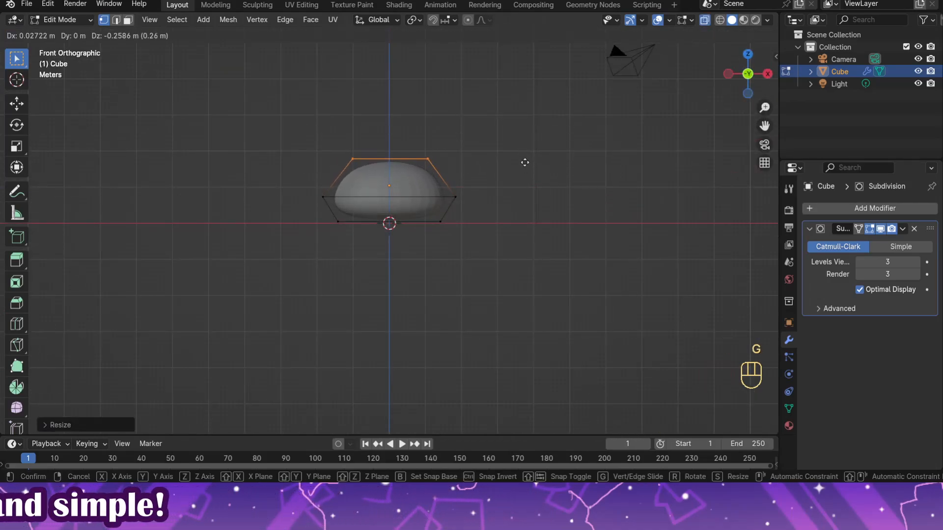
left_click(525, 163)
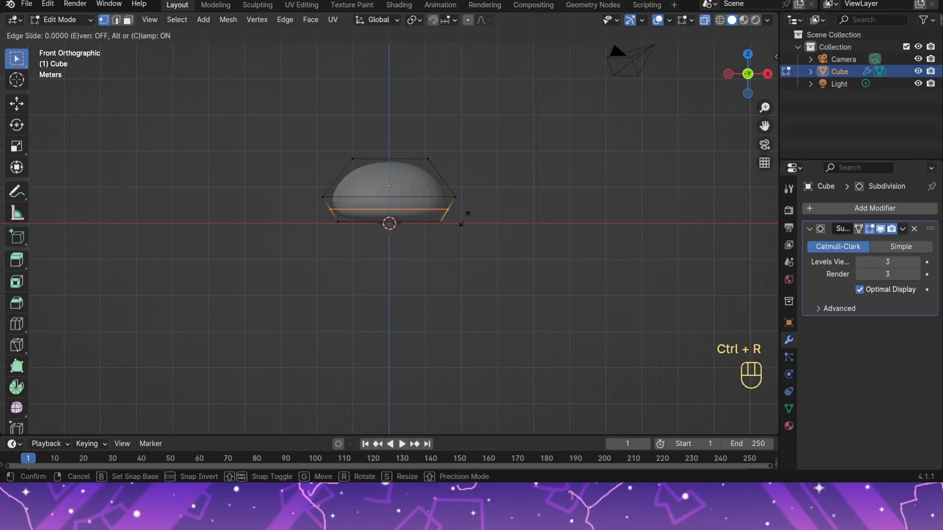
Step: Add a loop cut halfway between the body's widest loop and its base
left_click(450, 198)
left_click_drag(536, 198, 536, 198)
middle_click_drag(536, 198, 2, 225)
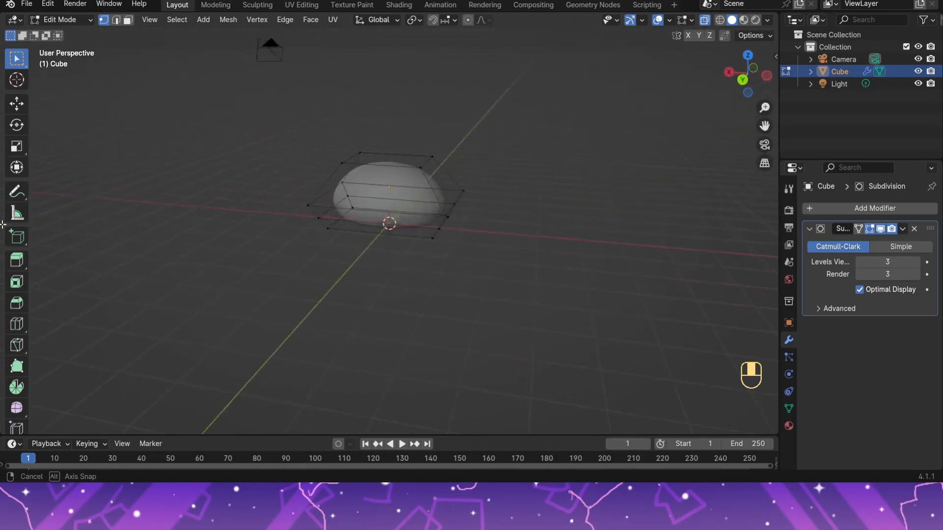
mouse_move(750, 208)
middle_mouse_down()
mouse_move(638, 186)
mouse_move(568, 113)
mouse_move(460, 203)
mouse_move(493, 243)
mouse_move(576, 237)
middle_mouse_up()
Step: Return to Object Mode, turn off X-ray, and scale the body along the Y axis
key("Tab")
right_click(414, 190)
left_click(415, 190)
key("alt+z")
key("s")
key("y")
left_click(416, 189)
Step: Add a cube at the origin and scale it down to a small limb block
key("shift+a")
mouse_move(578, 244)
left_click(627, 23)
key("s")
left_click(484, 222)
Step: Move the small cube in front view to just beside the body's positive-X end, at mid-body height
left_click(738, 79)
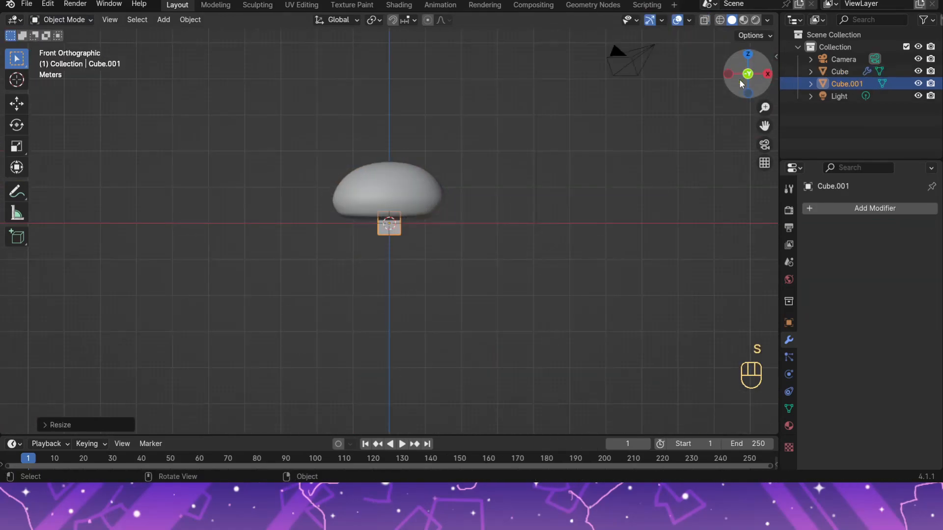
key("g")
left_click(596, 200)
left_click(426, 195)
key("g")
key("z")
left_click(554, 207)
left_click(464, 208)
Step: Move the small cube along Y toward the front corner of the body
left_click(767, 76)
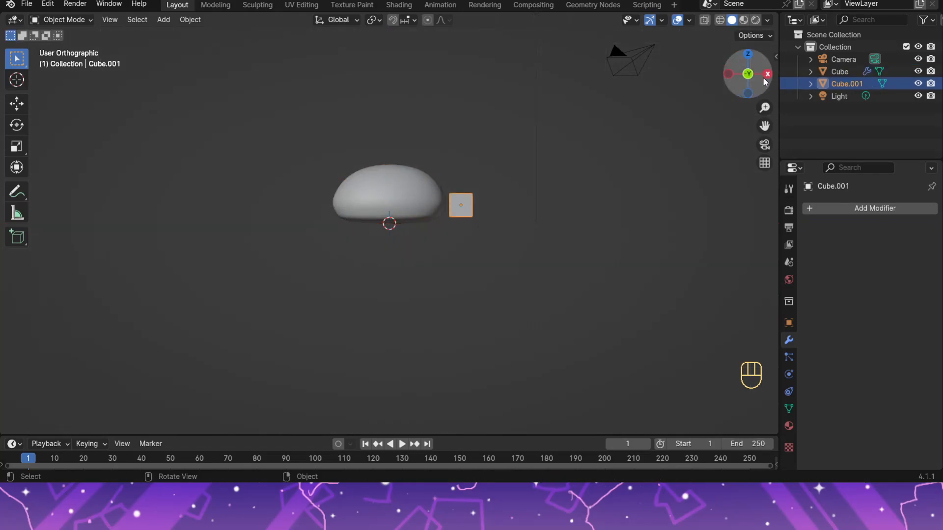
key("g")
key("y")
left_click(542, 207)
Step: Rotate the small cube about 29° in top view and move it against the body's edge
key("KP_7")
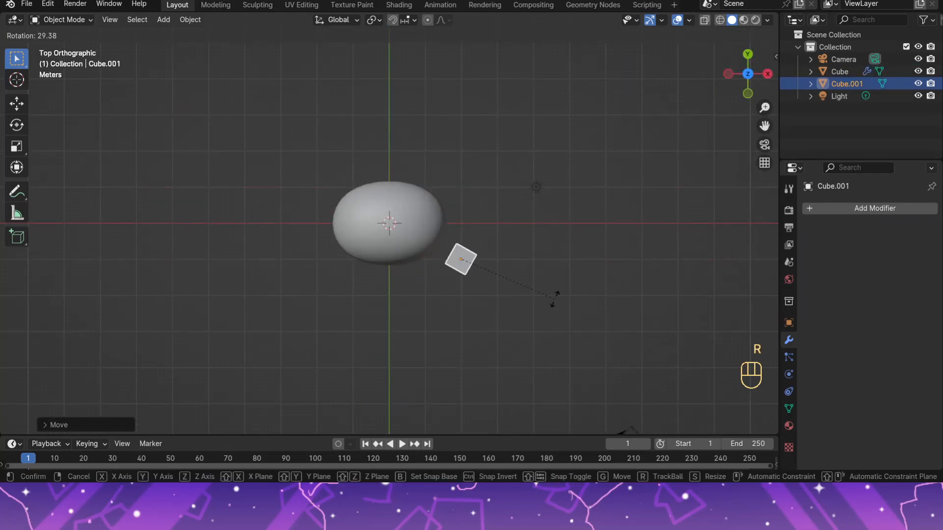
left_click(555, 299)
key("g")
left_click(563, 295)
Step: Scale the small cube along Z and adjust its height along Z against the body
middle_click_drag(563, 294, 586, 264)
key("s")
key("z")
left_click(565, 262)
left_click(749, 79)
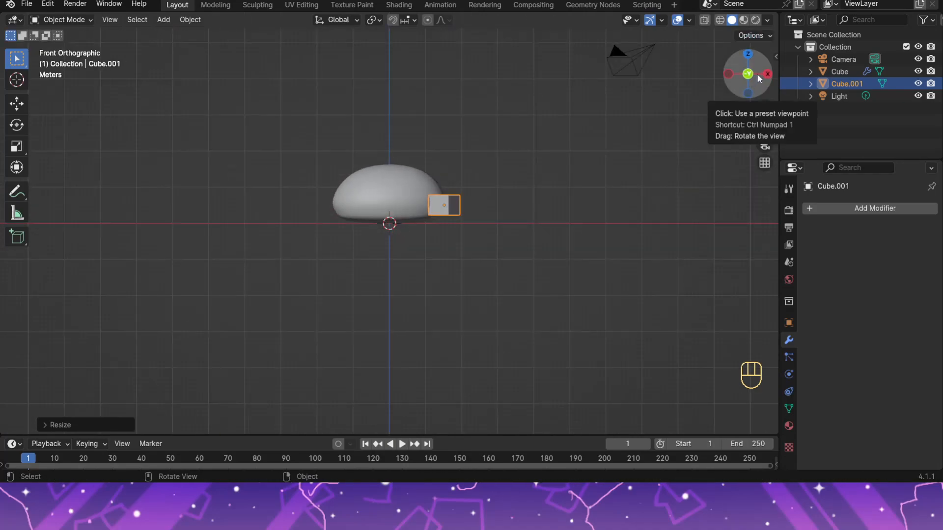
key("g")
key("z")
left_click(516, 210)
Step: Lengthen the small cube along its local X axis so it reaches into the body
middle_click_drag(523, 213, 496, 256)
left_click(749, 61)
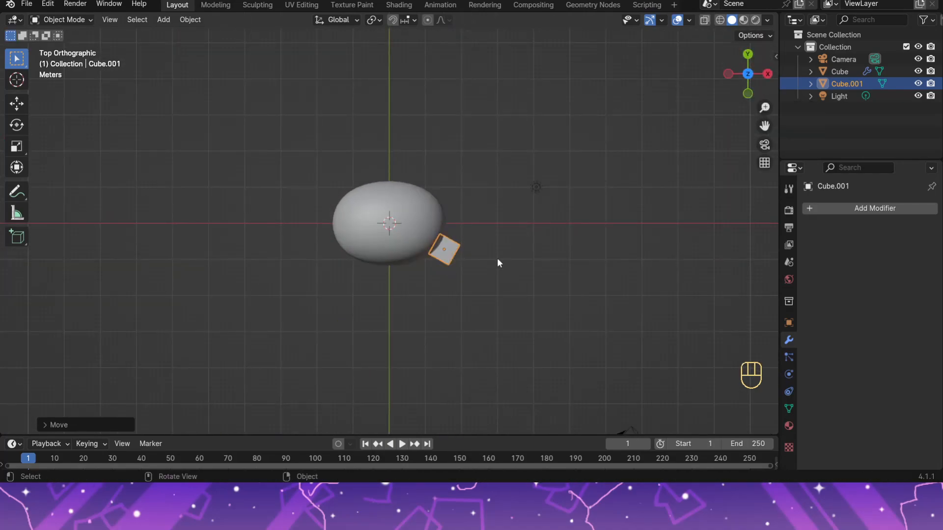
key("s")
key("x")
key("x")
left_click(598, 252)
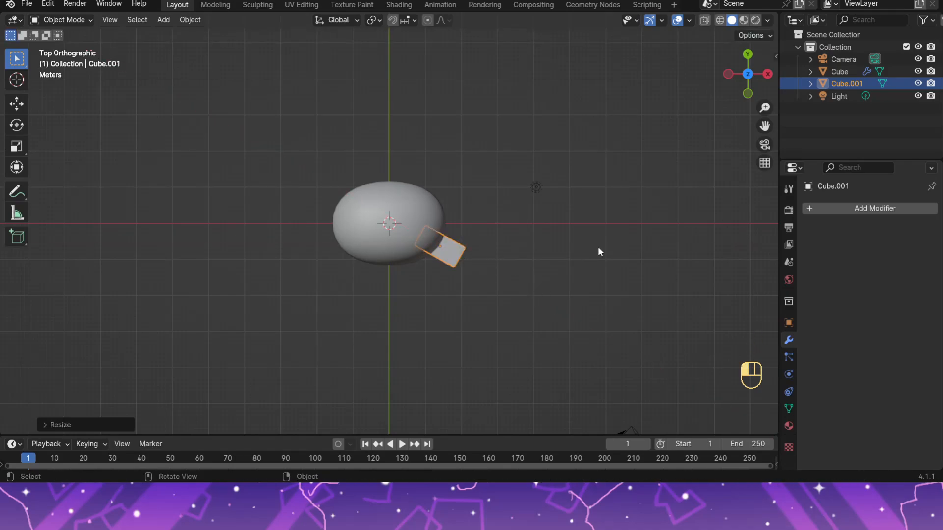
Step: Add a Mirror modifier on Y only with Cube as mirror object, and rotate the limb about 7° around Z
left_click(868, 210)
mouse_move(868, 211)
left_click(699, 297)
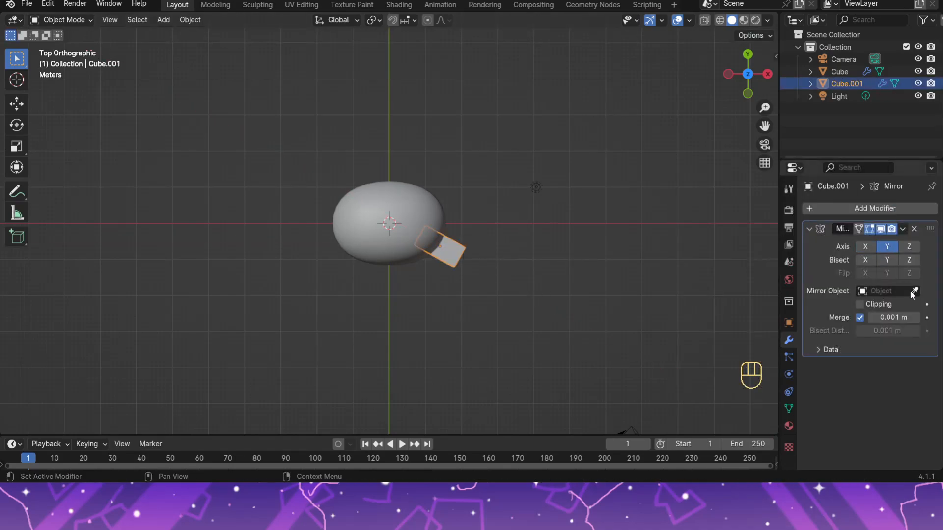
key("r")
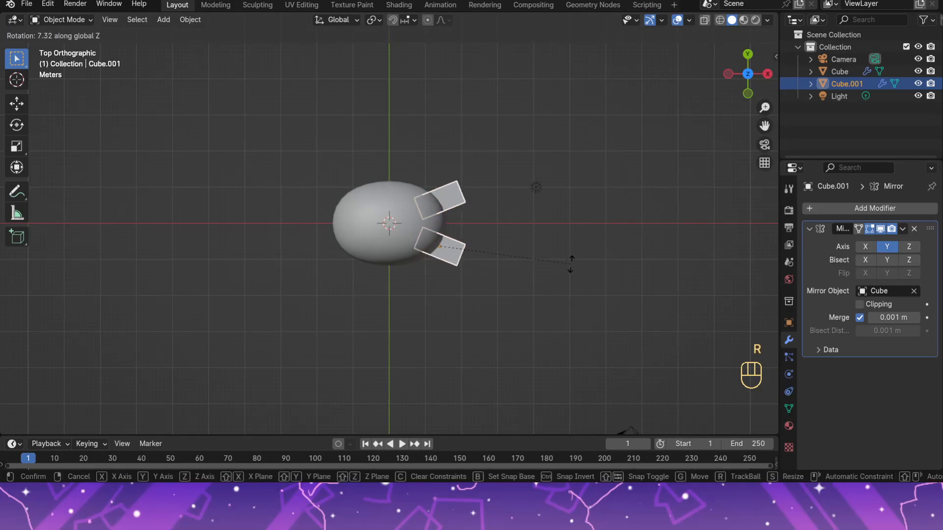
left_click(571, 264)
Step: Duplicate the mirrored limb pair, move the copy to the body's negative-X end, and rotate it about -25.5°
key("shift+d")
left_click(560, 260)
key("r")
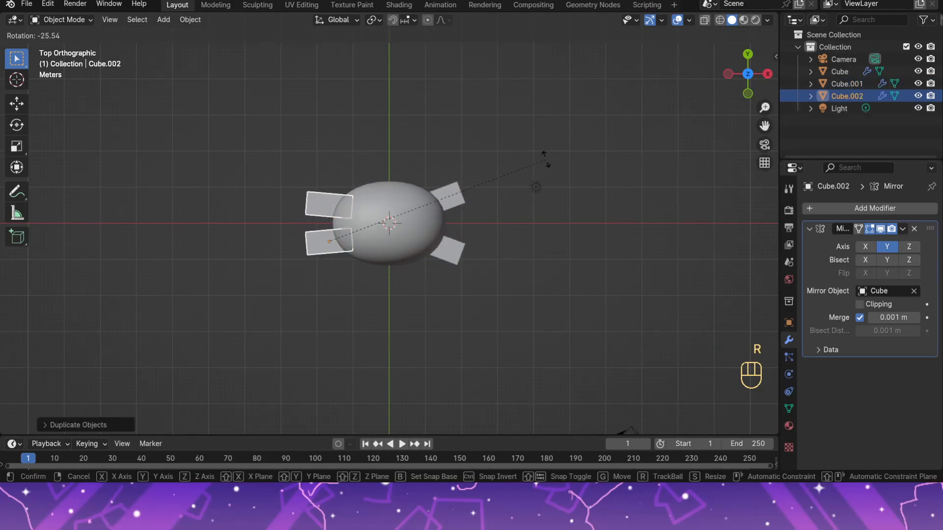
left_click(546, 159)
middle_click_drag(664, 246, 439, 236)
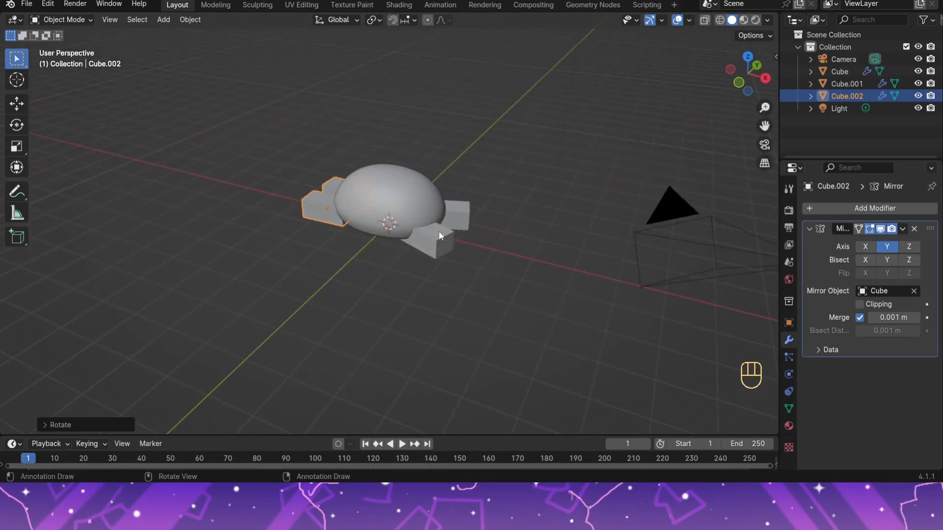
Step: Add a Subdivision modifier with levels 3 to both limb pairs, starting with the duplicated pair
left_click(853, 208)
mouse_move(852, 210)
left_click(695, 370)
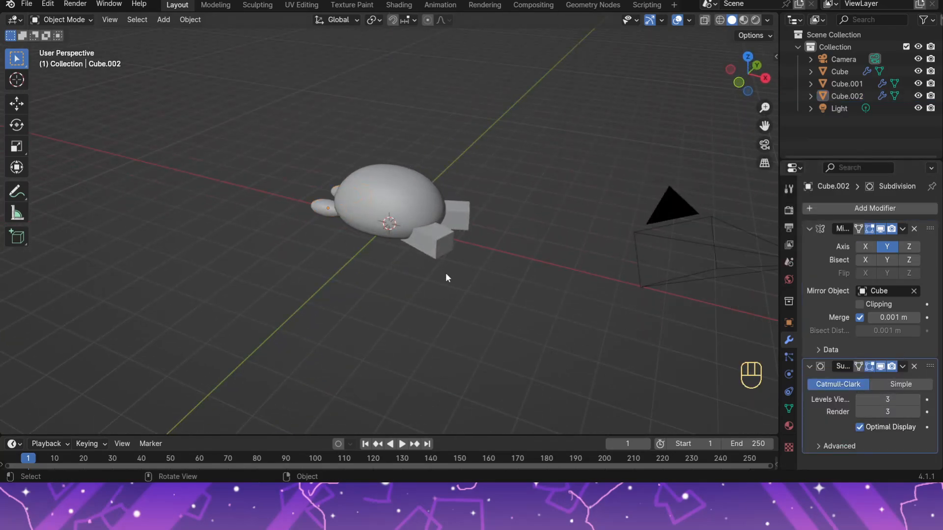
left_click(436, 243)
left_click(869, 210)
left_click(752, 367)
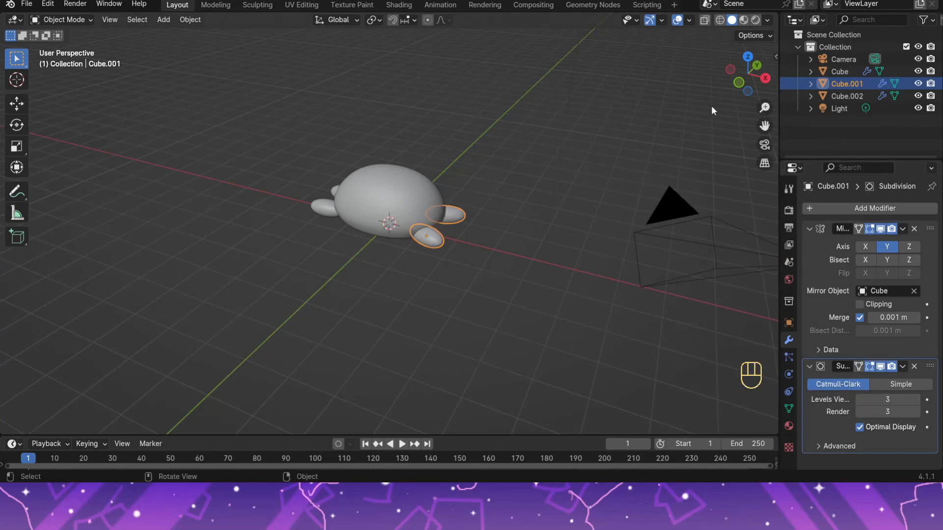
Step: Resize the positive-X limb pair in top view and scale up the negative-X pair by about 1.4
left_click(748, 57)
key("s")
left_click(523, 238)
left_click(319, 202)
key("s")
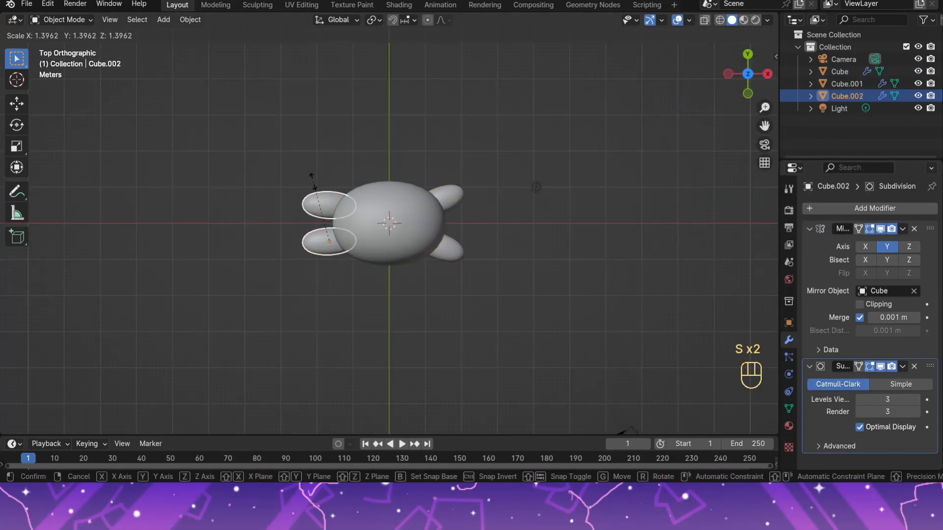
left_click(313, 182)
left_click(547, 265)
Step: Open the negative-X limb in Edit Mode and add a horizontal loop cut near its bottom
middle_click_drag(457, 324, 536, 236)
scroll(365, 305, "up", 3)
left_click(275, 216)
left_click(62, 20)
left_click(57, 46)
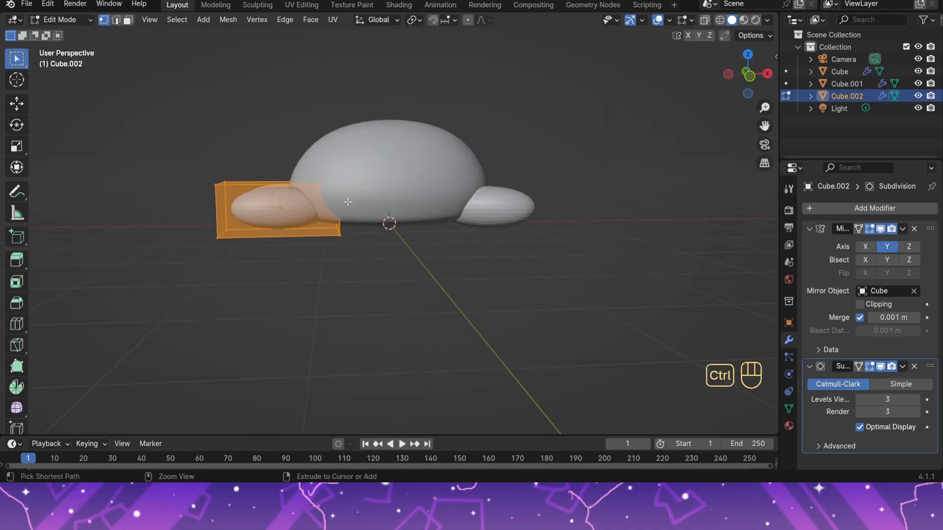
key("ctrl+r")
left_click(352, 217)
Step: Scale the negative-X limb's bottom vertices inward in X-ray front view
key("alt+z")
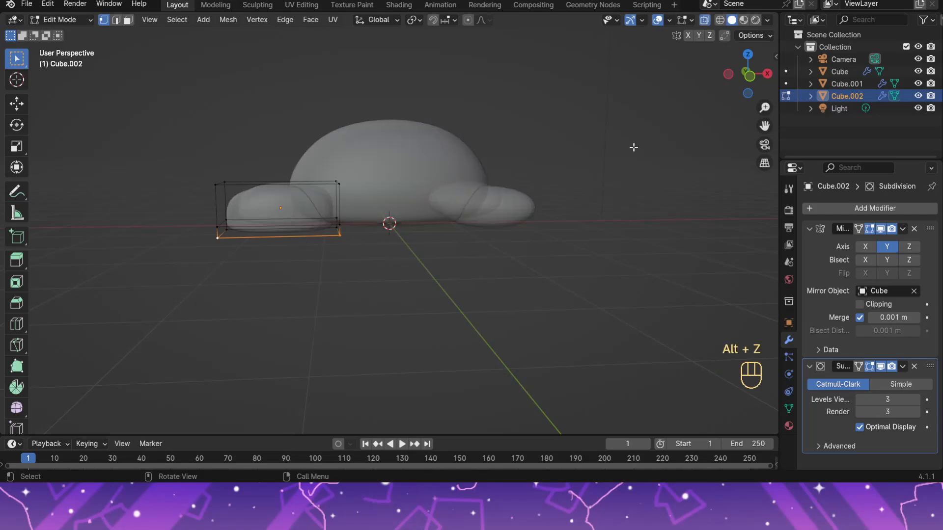
key("KP_1")
key("s")
left_click(410, 253)
Step: Raise the limb's lower loop about 0.13 m along Z, scale it outward, and return to Object Mode
left_click_drag(204, 203, 364, 221)
key("g")
middle_click(364, 214)
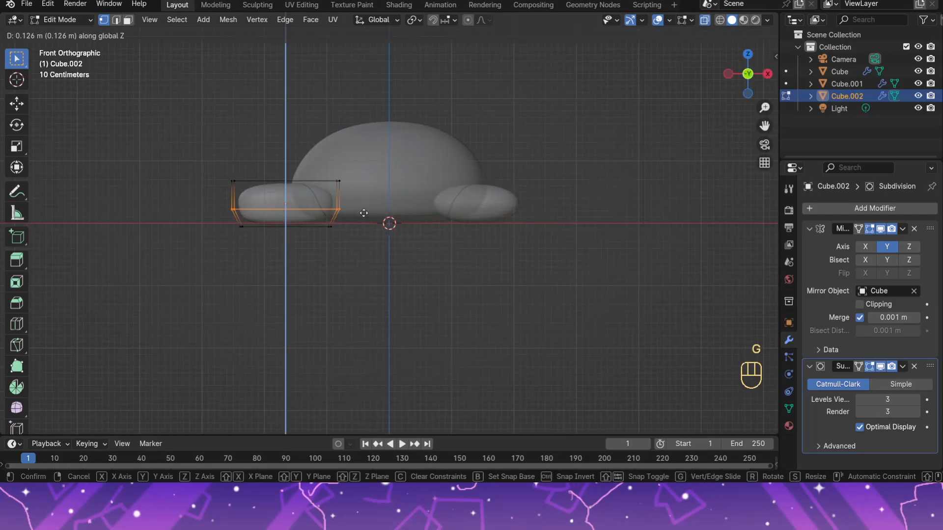
left_click(362, 214)
key("s")
left_click(402, 225)
left_click(61, 20)
left_click(69, 34)
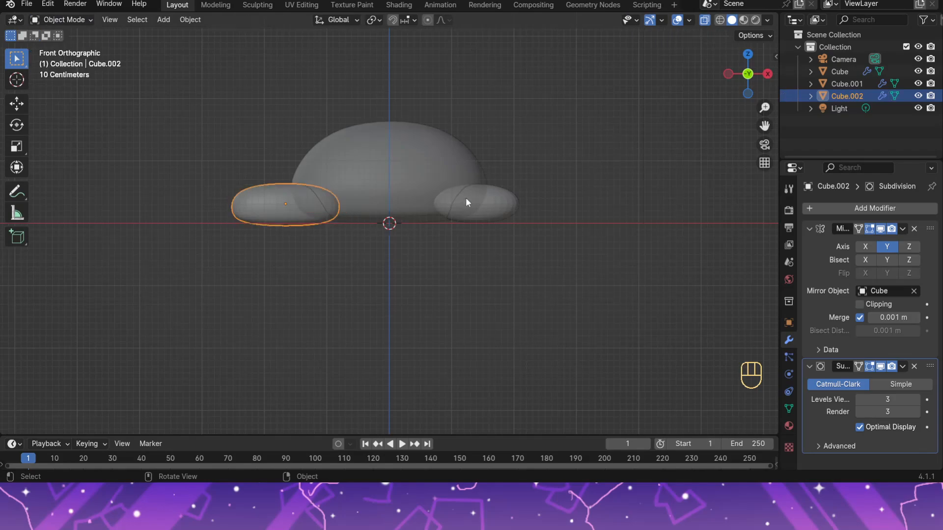
Step: Open the positive-X limb in Edit Mode and add a horizontal loop cut at mid-height
left_click(466, 199)
left_click(61, 20)
left_click(71, 46)
middle_click_drag(616, 190, 640, 196)
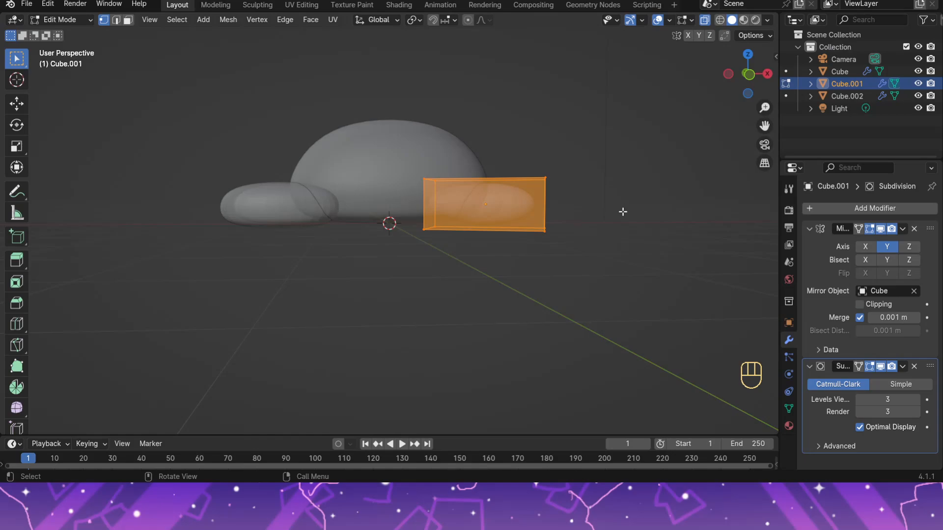
key("ctrl+r")
left_click(547, 204)
left_click(547, 204)
Step: Scale the positive-X limb's bottom vertices inward and lower its middle loop about 0.14 m along Z
left_click_drag(413, 217, 592, 252)
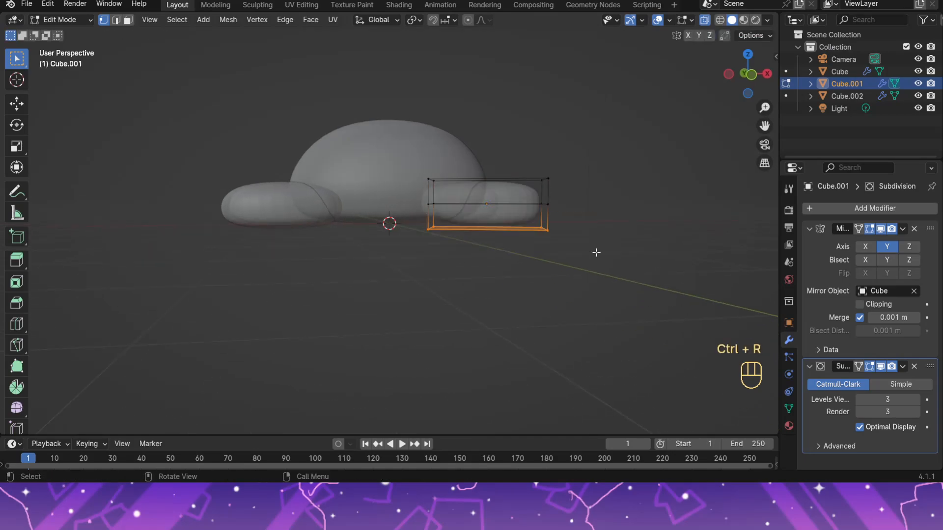
key("s")
left_click(598, 234)
key("g")
key("z")
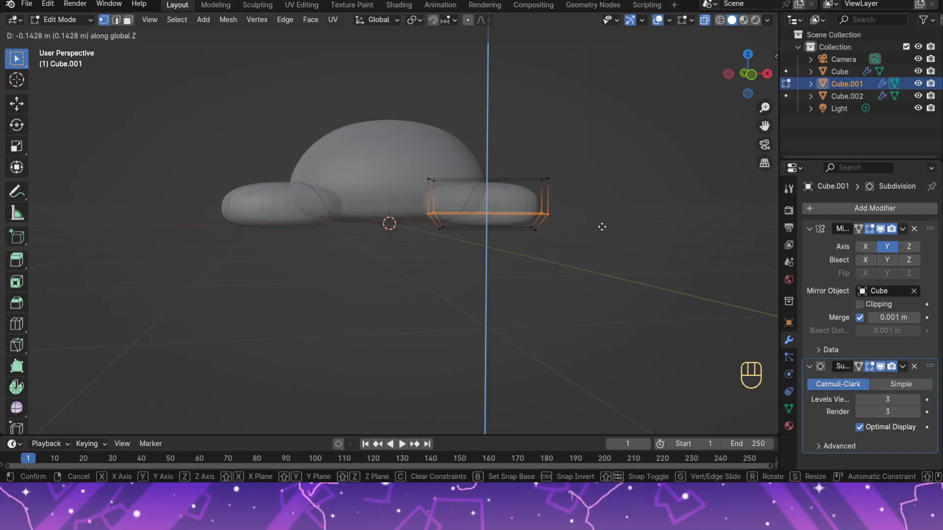
left_click(602, 227)
Step: Scale up the limb's end vertices nearest the body and leave Edit Mode
middle_click_drag(657, 214, 369, 163)
left_click_drag(368, 163, 460, 277)
key("x")
key("s")
left_click(634, 256)
middle_click_drag(633, 255, 491, 290)
key("Tab")
Step: Reopen the positive-X limb in Edit Mode with its middle loop selected, in front view
middle_click_drag(202, 155, 313, 162)
left_click(534, 231)
key("Tab")
middle_click_drag(626, 255, 654, 180)
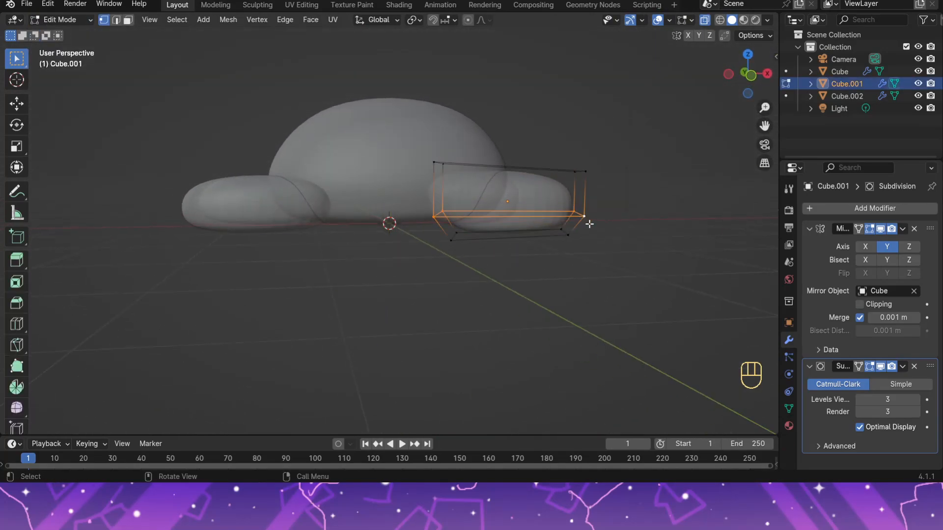
key("KP_1")
Step: Try to shift the positive-X limb's middle loop in front view
key("g")
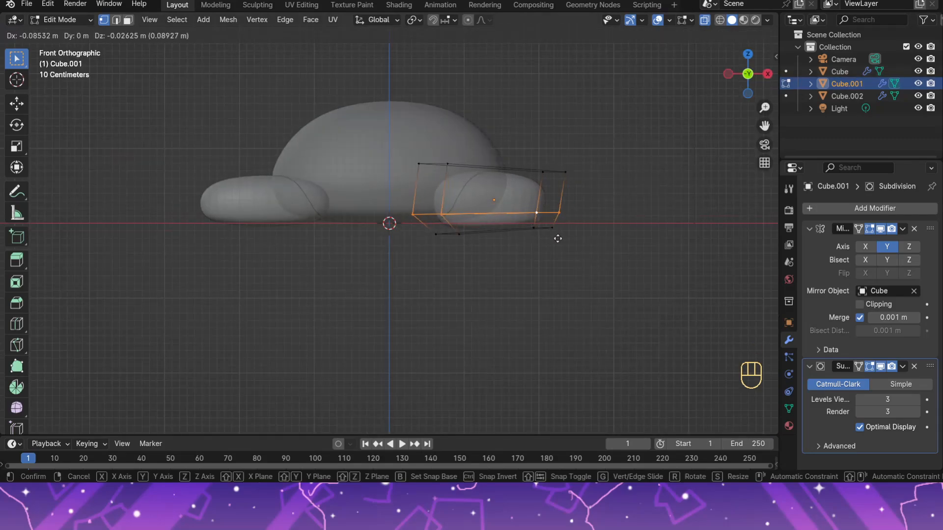
left_click(580, 240)
key("ctrl+z")
Step: Scale the positive-X limb's middle loop outward so it flares beyond the top and bottom vertices
key("s")
left_click(620, 220)
key("s")
right_click(639, 212)
Step: Lower the limb's top vertices along Z and raise the top vertices nearest the body to form a slope
left_click_drag(377, 133, 666, 184)
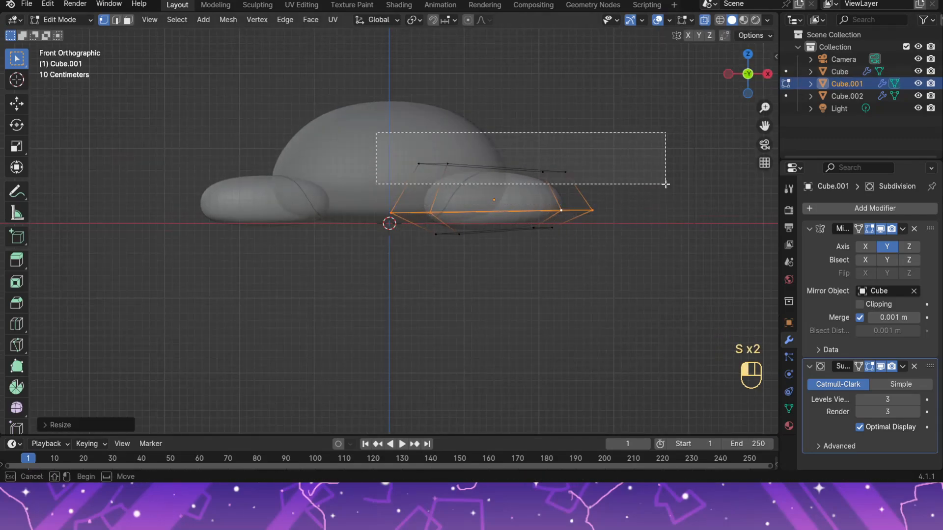
key("g")
middle_click(665, 196)
left_click(665, 197)
left_click_drag(394, 156, 470, 190)
key("g")
middle_click(478, 184)
left_click(484, 176)
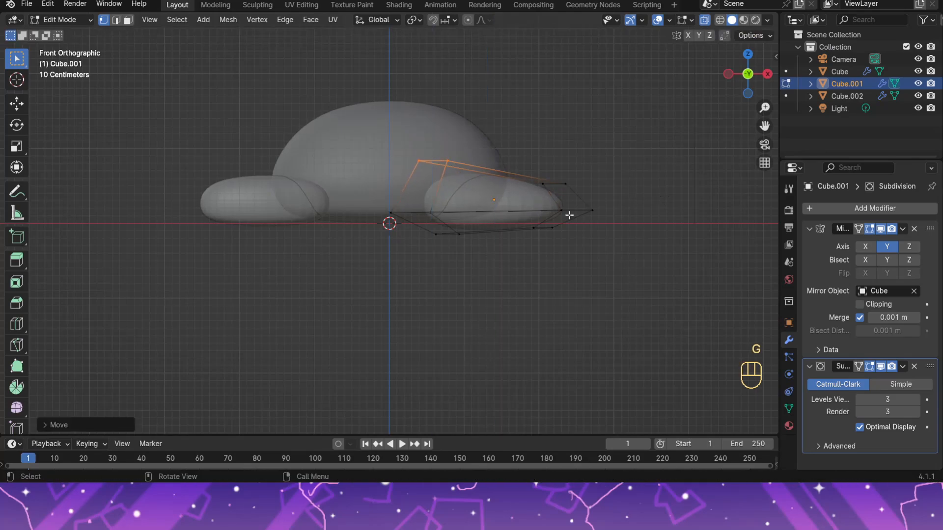
Step: Narrow the entire positive-X limb mesh along its local Y axis in top view
middle_click_drag(569, 215, 686, 197)
key("KP_7")
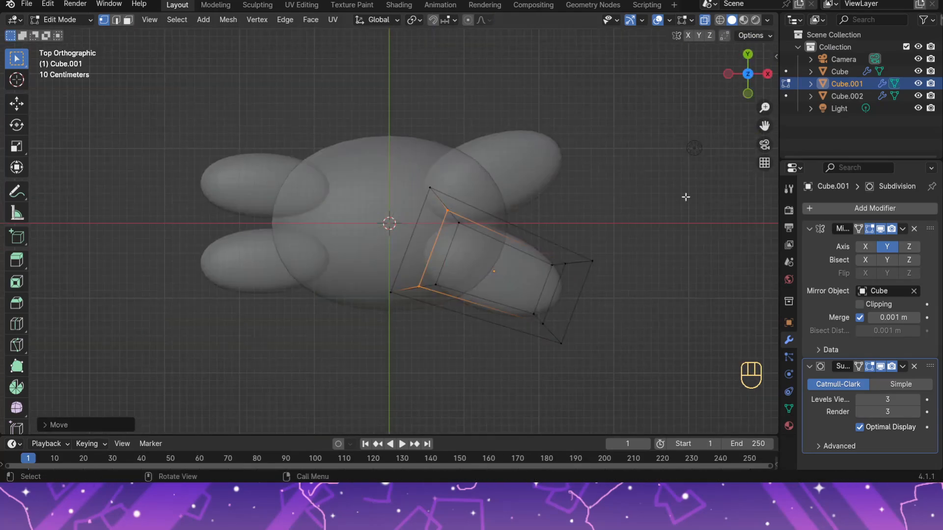
key("a")
key("s")
key("y")
key("y")
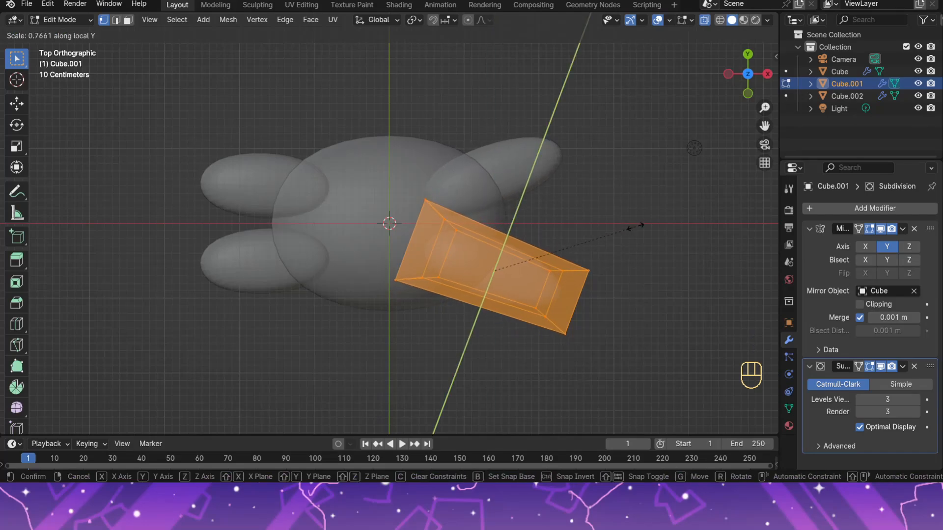
left_click(624, 229)
left_click(605, 228)
Step: Lower the two vertices at the positive-X limb's outer tip along Z, and return to Object Mode
middle_click_drag(608, 328, 572, 220)
left_click(584, 258)
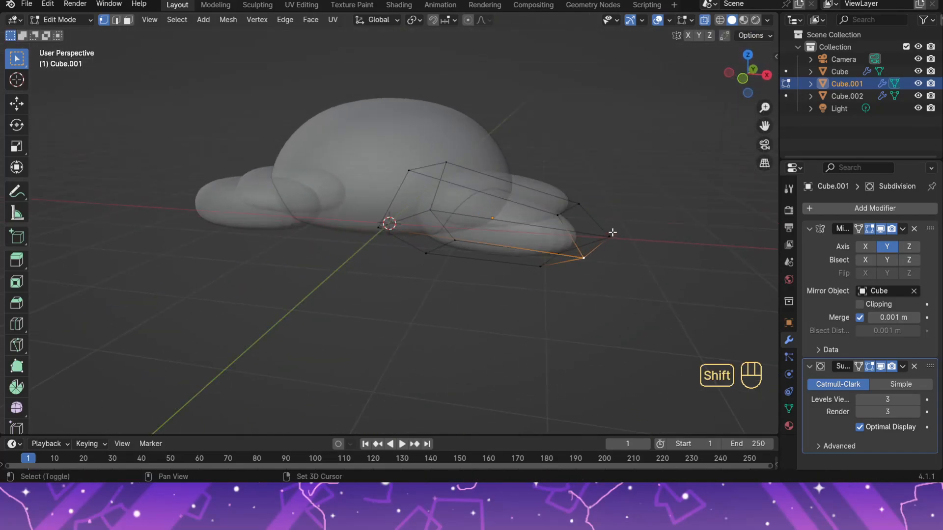
left_click(611, 236, "shift")
key("g")
key("z")
left_click(607, 255)
left_click(741, 83)
left_click(667, 179)
middle_click_drag(650, 213, 572, 282)
left_click(61, 20)
left_click(60, 33)
Step: Try to resize the mirrored positive-X limbs uniformly in Object Mode
middle_click_drag(538, 309, 319, 287)
left_click(496, 300)
key("s")
left_click(628, 302)
left_click(628, 306)
middle_click_drag(561, 330, 678, 339)
key("ctrl+z")
key("ctrl+z")
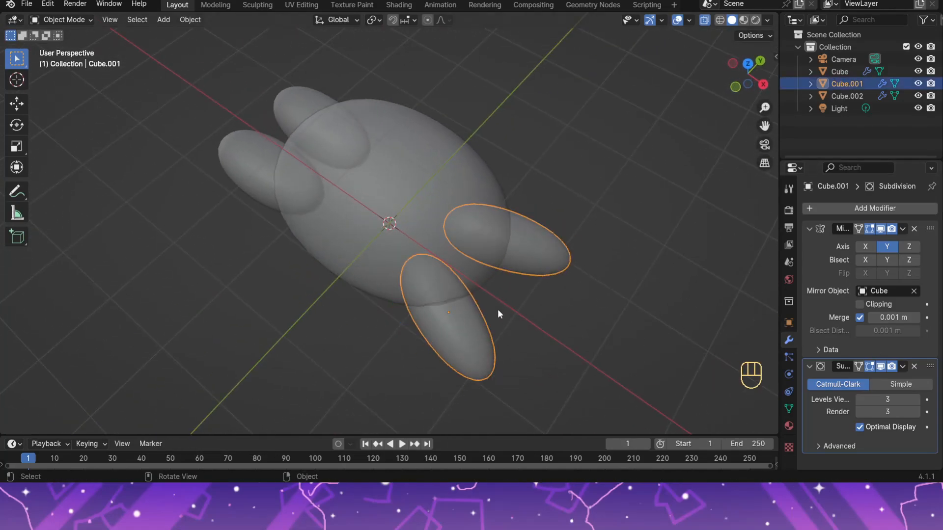
Step: Reposition the mirrored positive-X limbs and shift them along the X axis
left_click(859, 318)
key("g")
left_click(561, 302)
left_click(561, 301)
middle_click_drag(561, 302, 641, 291)
left_click(518, 302)
key("g")
key("x")
left_click(553, 297)
Step: Adjust the spacing of the mirrored positive-X limbs by moving them along the Y axis
middle_click_drag(573, 273, 501, 309)
left_click(487, 305)
key("g")
key("y")
left_click(599, 290)
left_click(621, 285)
middle_click_drag(621, 285, 730, 285)
Step: Adjust the spacing of the mirrored negative-X limbs by moving them along the Y axis
left_click(280, 231)
middle_click_drag(530, 251, 563, 185)
key("g")
key("y")
left_click(634, 268)
left_click(649, 266)
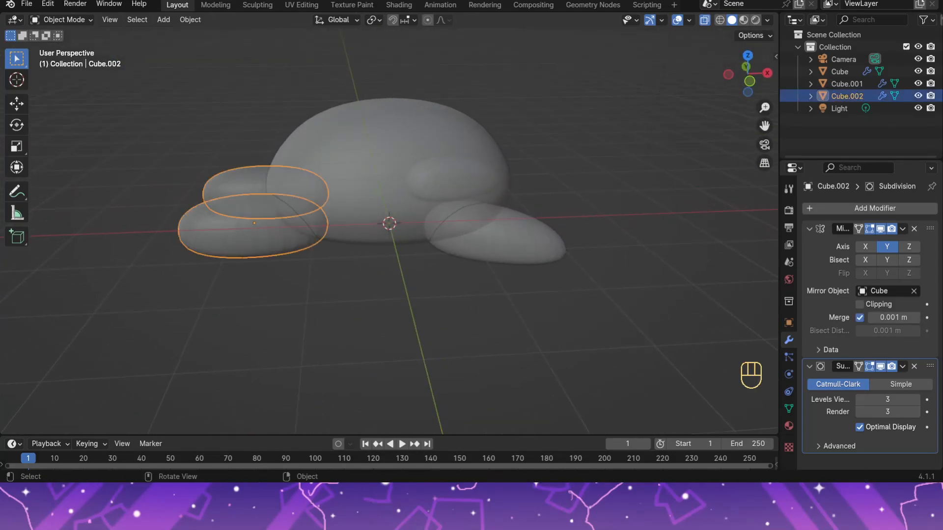
Step: Resize the negative-X limbs uniformly and adjust their thickness along the Y axis
key("s")
left_click(609, 221)
middle_click_drag(619, 221, 665, 270)
left_click(275, 295)
key("s")
key("y")
left_click(570, 264)
middle_click_drag(579, 262, 644, 256)
Step: Turn off X-ray display so the creature's parts show as solid
scroll(492, 265, "down", 5)
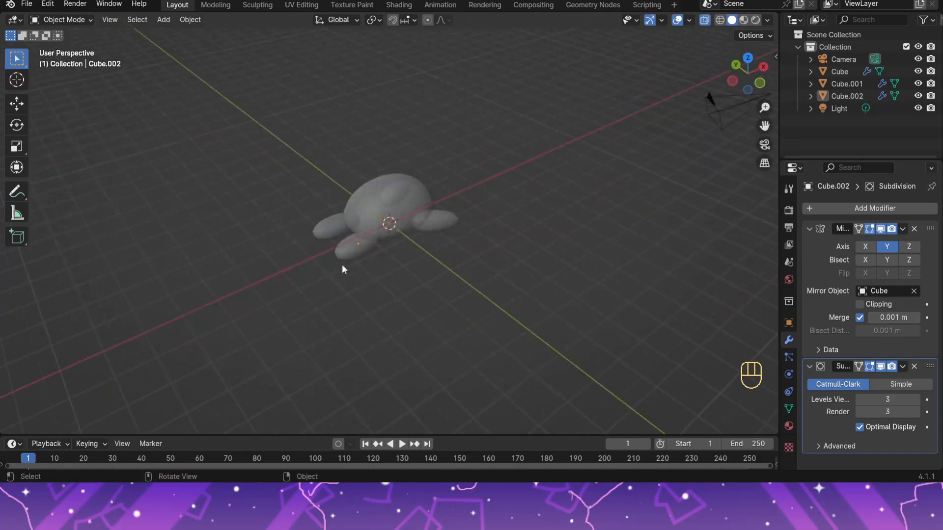
key("alt+z")
left_click_drag(305, 179, 442, 257)
right_click(423, 216)
left_click(423, 216)
key("shift+a")
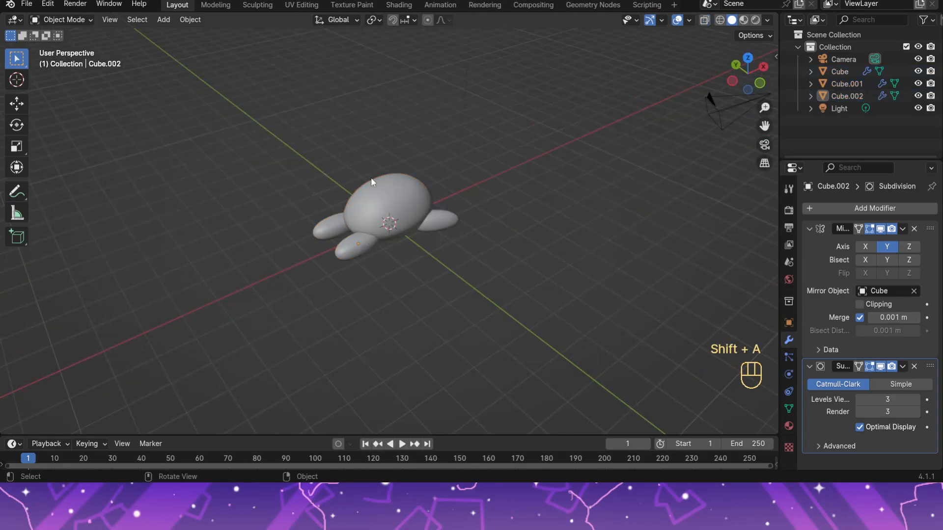
Step: Set the body's origin to its geometry and snap the 3D cursor to the body
left_click(393, 195)
right_click(398, 198)
mouse_move(377, 251)
left_click(452, 264)
right_click(413, 215)
mouse_move(403, 317)
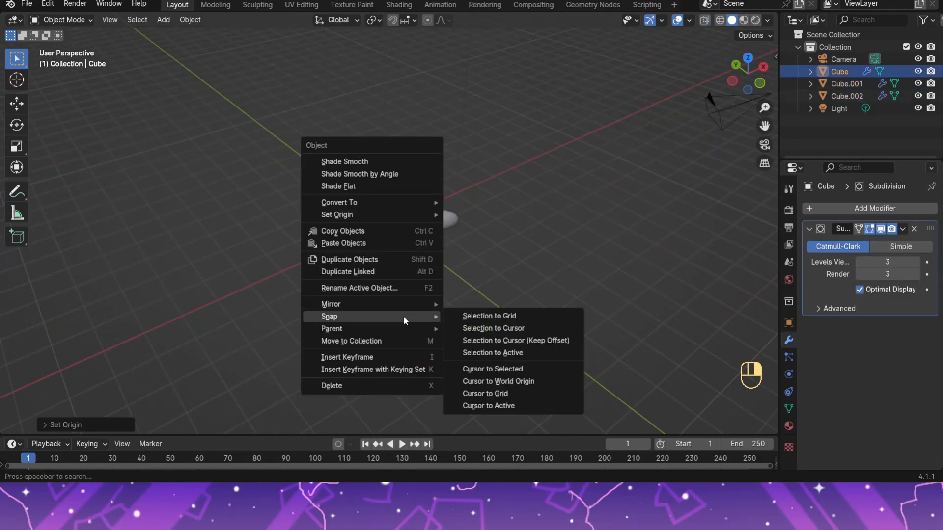
left_click(479, 406)
Step: Add a UV sphere, scale it down, and move it along X to the body's negative-X end
key("shift+a")
mouse_move(502, 241)
left_click(560, 49)
key("s")
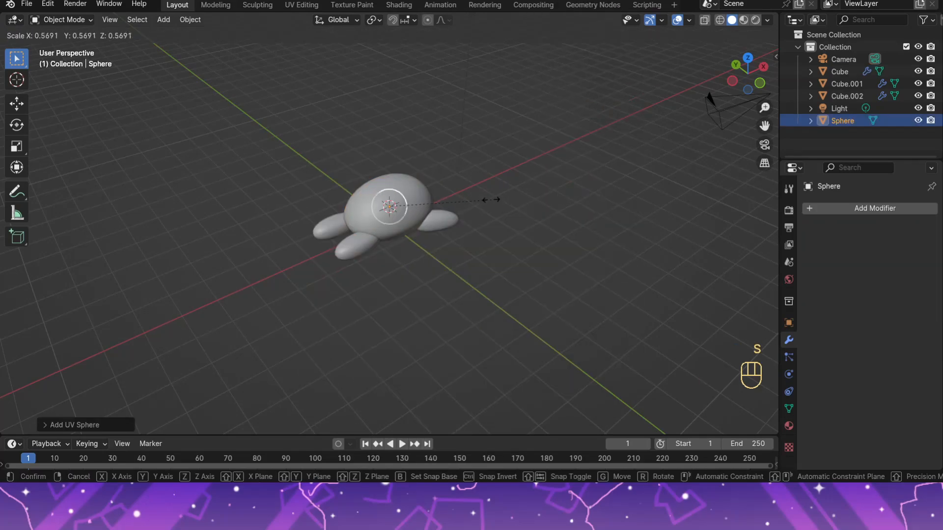
left_click(459, 198)
key("g")
key("y")
key("x")
left_click(408, 193)
scroll(409, 193, "up", 3)
Step: Stretch the small sphere along the X axis and shrink it uniformly into a small egg shape
key("s")
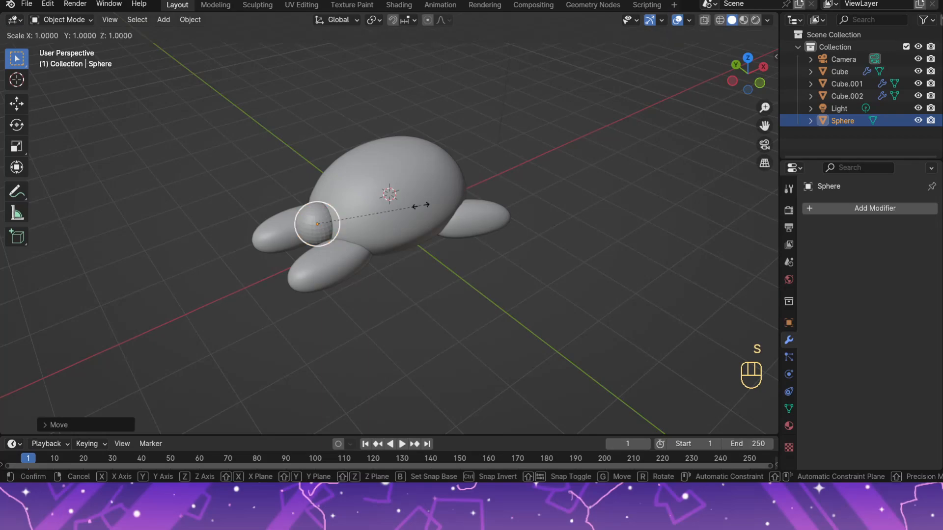
key("y")
key("x")
left_click(490, 223)
key("s")
left_click(455, 217)
Step: Raise the small egg-shaped sphere along Z on the body's negative-X end
key("g")
key("z")
left_click(444, 200)
left_click(577, 244)
middle_click_drag(577, 245, 698, 231)
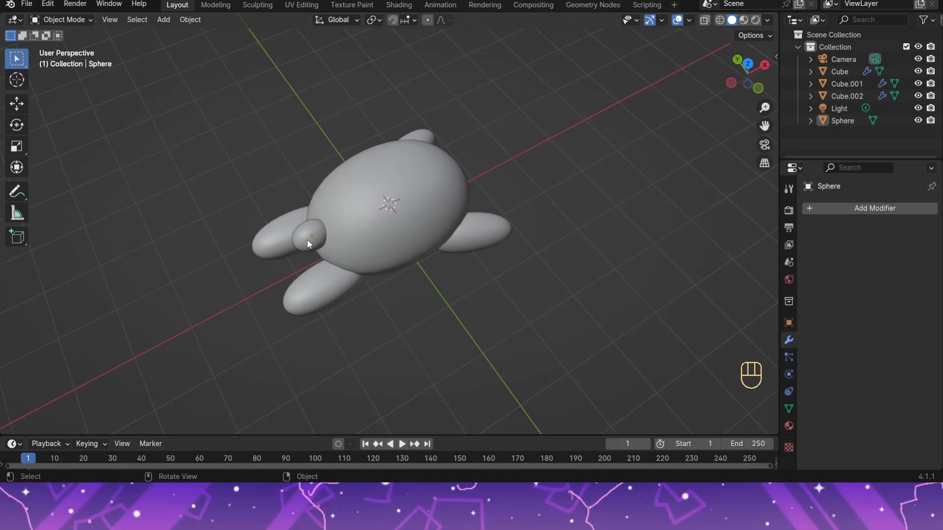
middle_click_drag(385, 245, 415, 264)
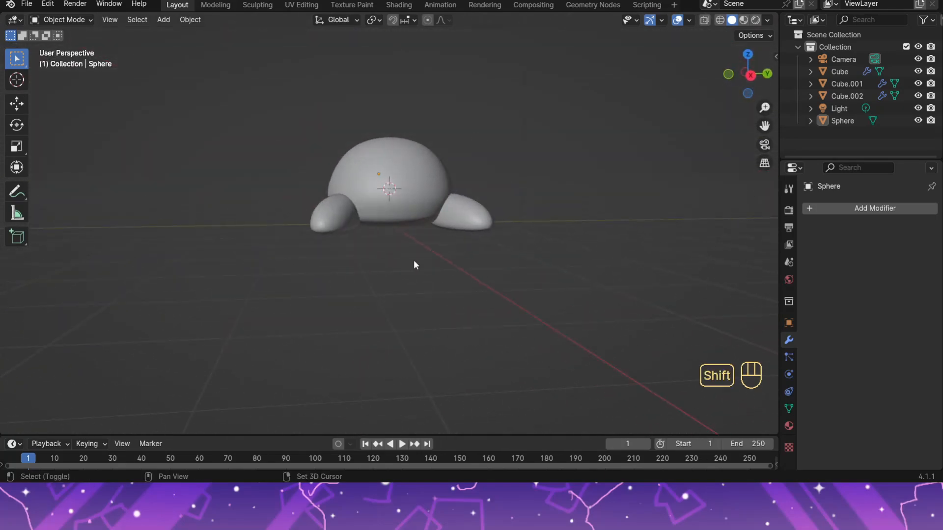
Step: Add a cube at the body's center and scale it down to about 0.3 in right view
key("shift+a")
mouse_move(388, 244)
scroll(532, 192, "up", 2)
left_click(472, 24)
left_click(751, 75)
key("s")
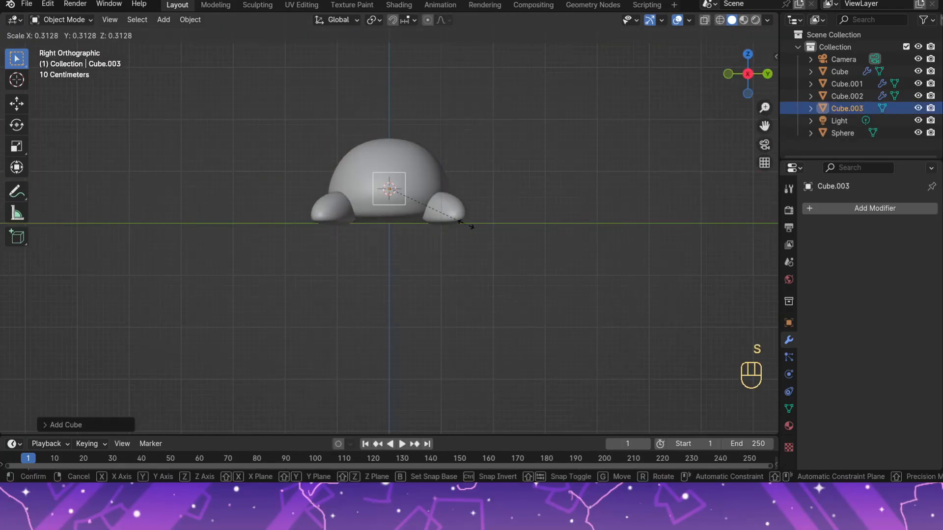
left_click(497, 175)
Step: Tilt the small cube and place it on the upper positive-Y side of the body in right view
key("r")
left_click(491, 205)
key("g")
left_click(520, 195)
key("r")
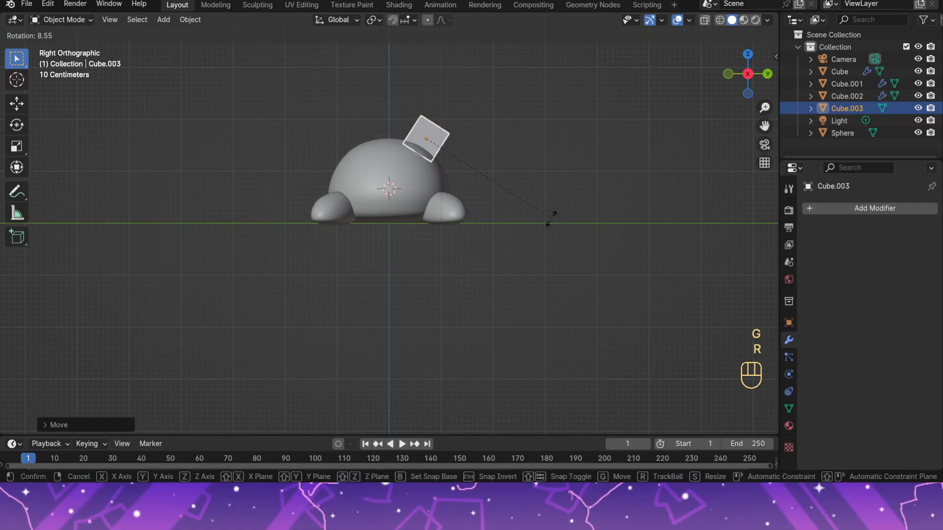
left_click(553, 216)
key("g")
left_click(547, 173)
Step: Taper the small cube by scaling its outer-end vertices to about 0.77 in Edit Mode
left_click(63, 21)
left_click(60, 48)
key("alt+z")
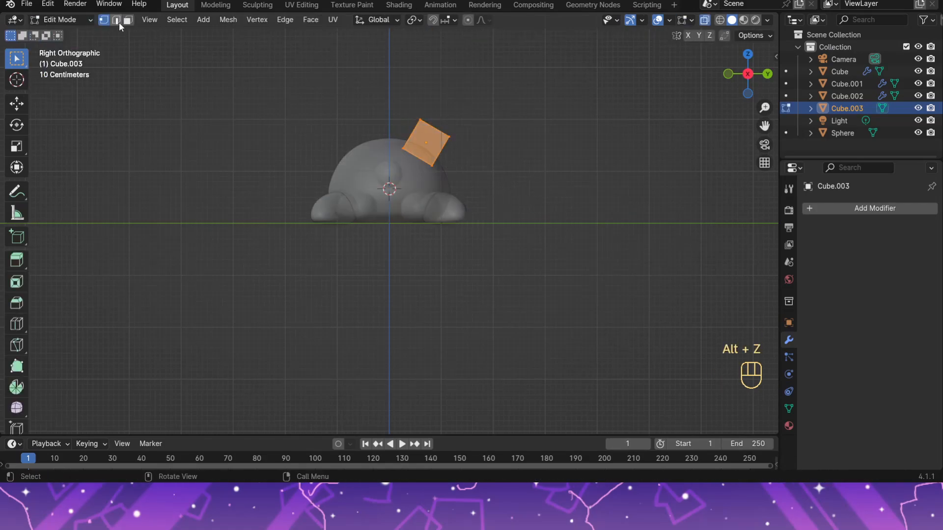
left_click(118, 21)
left_click_drag(408, 101, 562, 159)
key("1")
key("s")
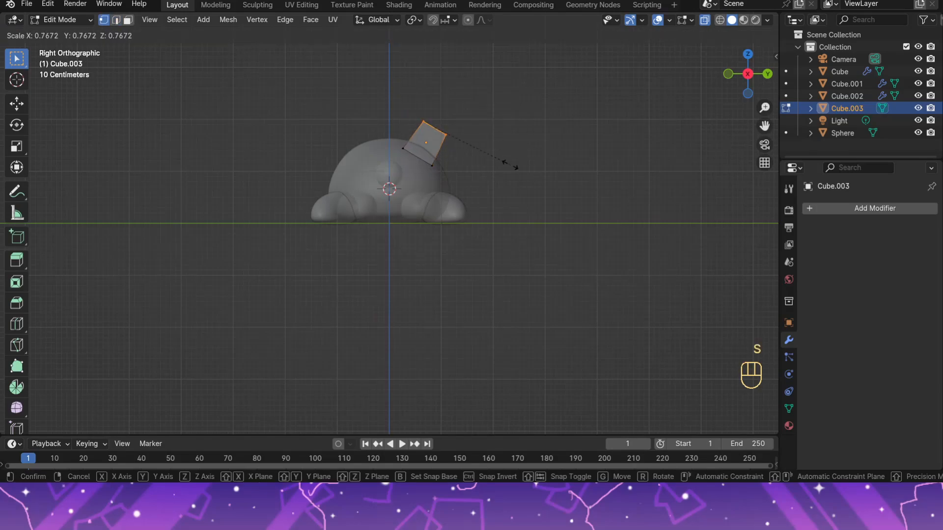
left_click(511, 165)
Step: Add a Subdivision Surface modifier to the tapered cube with 3 viewport levels
left_click(840, 208)
mouse_move(838, 205)
left_click(732, 364)
left_click(895, 264)
Step: Move the whole tapered cube mesh along X to the body's positive-X end and narrow it along X
middle_click_drag(459, 159, 497, 175)
key("a")
key("g")
key("x")
left_click(514, 171)
key("s")
key("x")
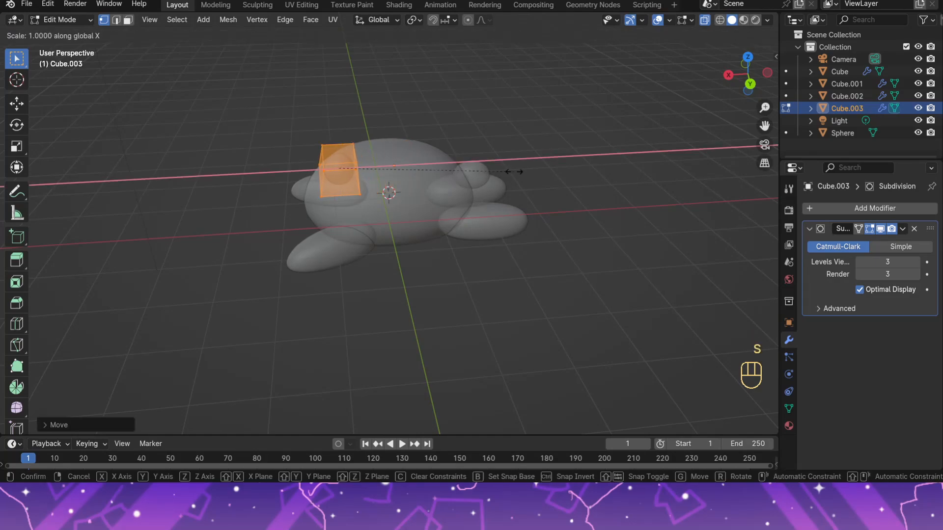
left_click(472, 169)
Step: Extrude the tapered cube's outer end away from the body to form a long ear shape
left_click(620, 137)
key("KP_3")
left_click_drag(397, 90, 532, 164)
left_click_drag(415, 109, 483, 122)
key("e")
left_click(461, 129)
Step: Try to add a loop cut around the ear and scale the selection
middle_click_drag(462, 129, 476, 153)
key("ctrl+r")
left_click(473, 156)
left_click(530, 179)
middle_click_drag(532, 202, 524, 193)
key("s")
left_click(516, 195)
key("ctrl+z")
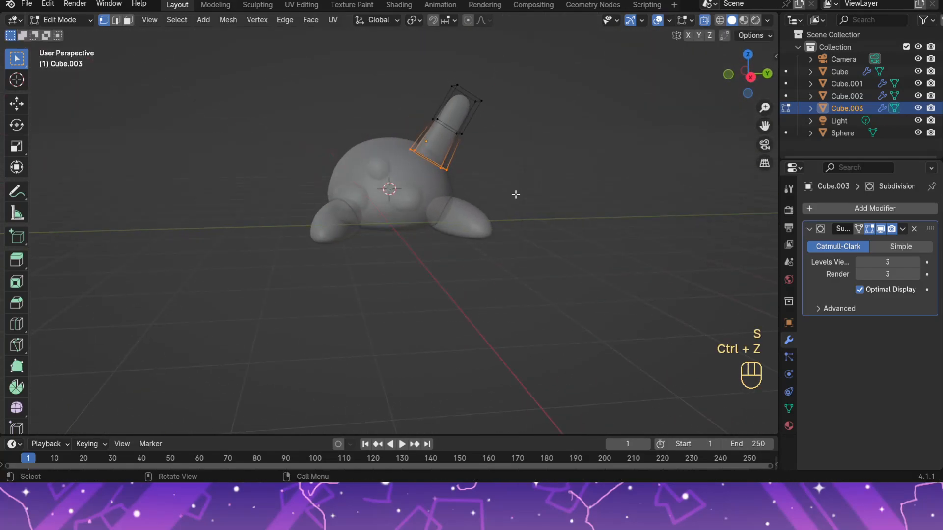
Step: Scale down the ear's base vertices where they meet the body
key("alt+z")
left_click_drag(391, 128, 470, 199)
key("alt+z")
key("s")
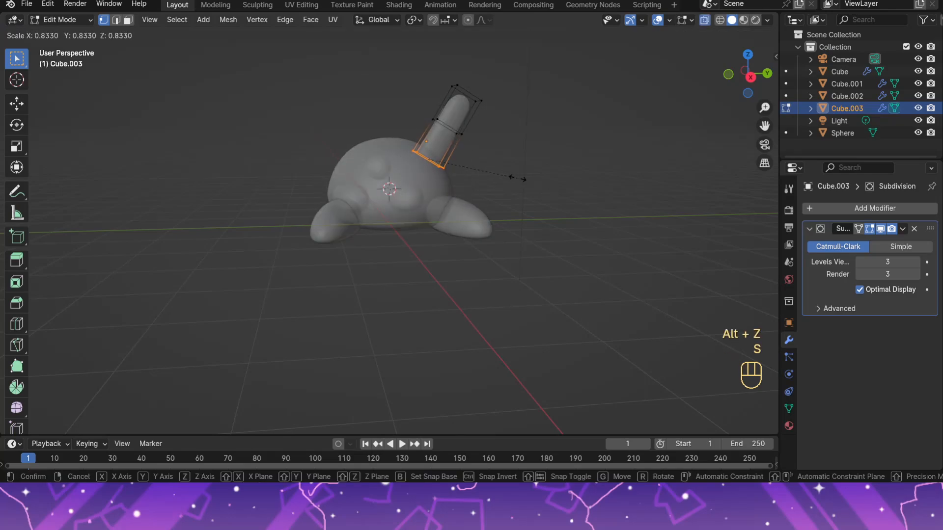
left_click(512, 173)
Step: Shrink the ear's tip vertices and widen its middle loop
key("s")
left_click(537, 170)
middle_click_drag(536, 170, 472, 174)
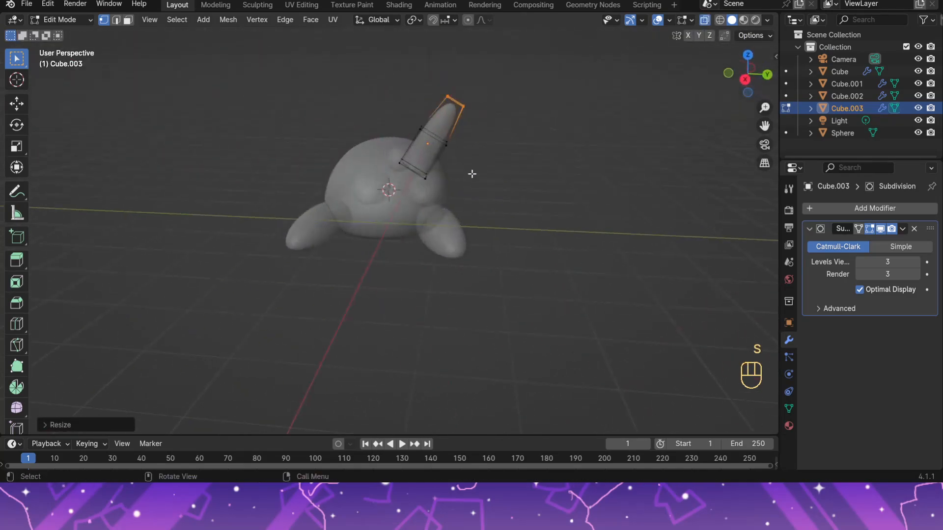
key("s")
left_click(517, 173)
Step: Add a loop cut between the ear's middle and base, and scale it slightly outward
key("ctrl+r")
left_click(446, 170)
left_click(446, 171)
key("s")
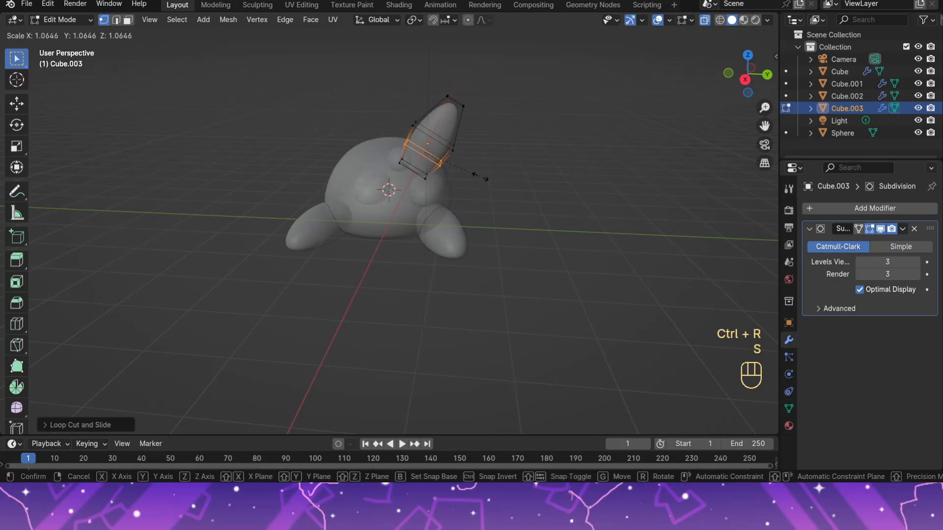
left_click(496, 177)
Step: Enlarge the ear's tip vertices and rescale the entire ear mesh
left_click_drag(422, 70, 487, 118)
key("s")
left_click(530, 189)
mouse_move(529, 192)
middle_mouse_down()
mouse_move(629, 225)
mouse_move(525, 174)
middle_mouse_up()
key("a")
key("s")
left_click(598, 206)
left_click(598, 207)
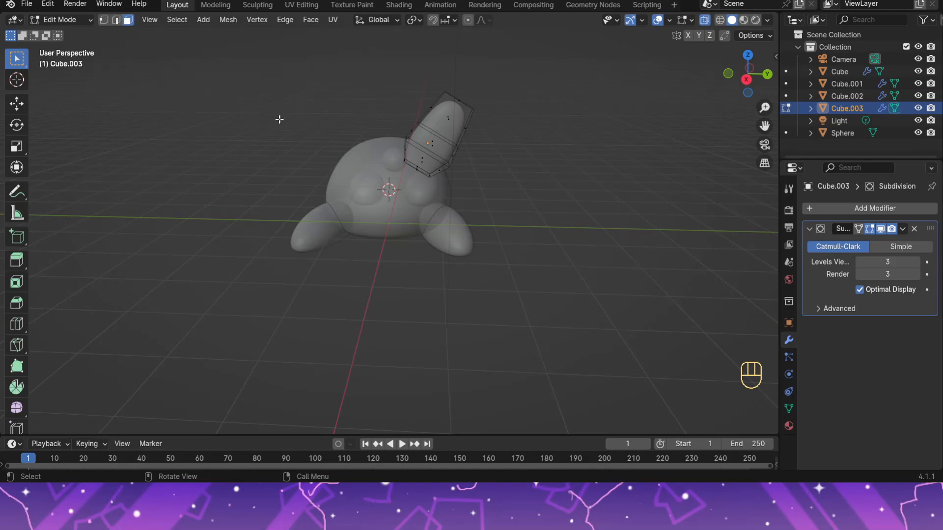
Step: Try to inset and extrude the faces along the ear's inner side
key("alt+z")
middle_click_drag(468, 121, 516, 207)
key("i")
left_click(645, 235)
key("e")
left_click(440, 212)
key("ctrl+z")
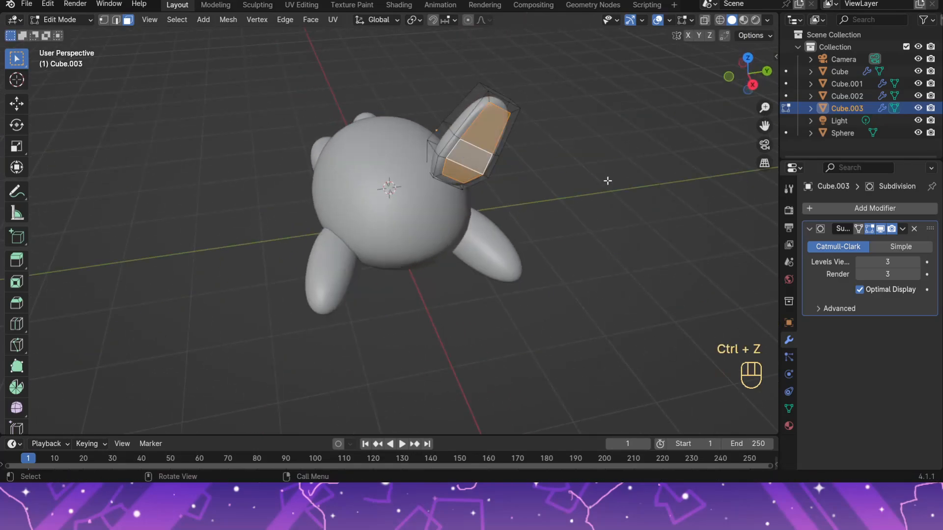
key("ctrl+z")
Step: Inset the ear's inner faces and extrude them inward to hollow out the ear
middle_click_drag(609, 181, 557, 150)
key("i")
left_click(559, 168)
key("e")
left_click(565, 160)
Step: Try to reposition the ear's selected vertices from the side view
key("1")
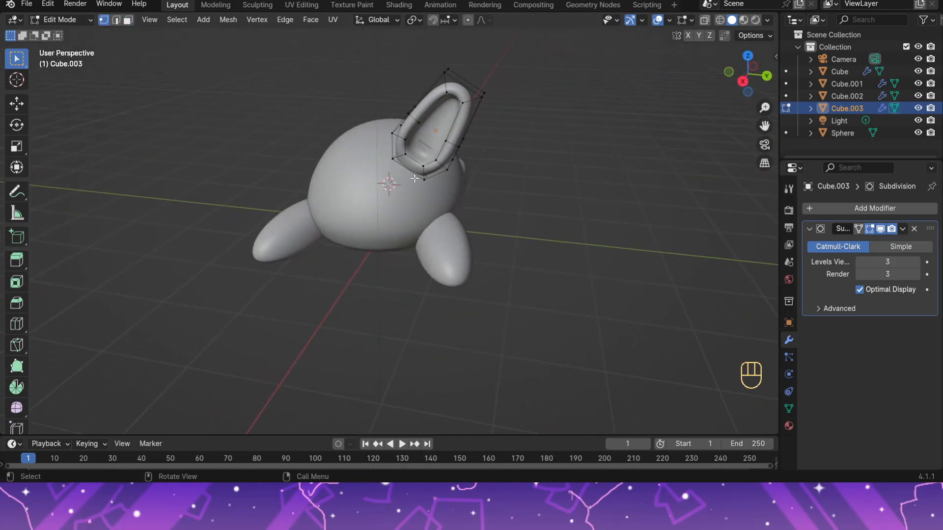
left_click(426, 165)
middle_click_drag(435, 169, 432, 111)
key("g")
left_click(513, 184)
key("KP_3")
key("g")
left_click(487, 162)
key("ctrl+z")
Step: Move the ear's middle vertices about 0.05 m toward the tail along the X axis
key("Tab")
left_click(61, 19)
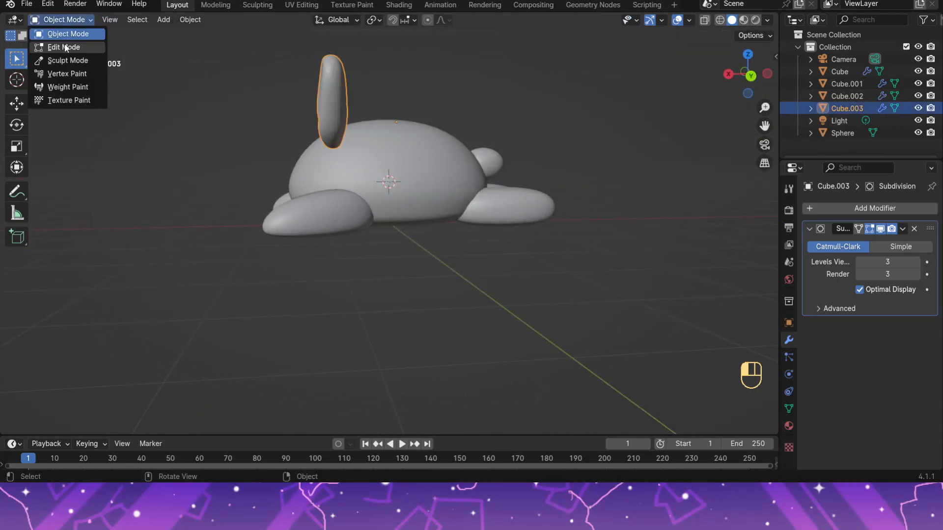
left_click(51, 46)
left_click(761, 76)
key("g")
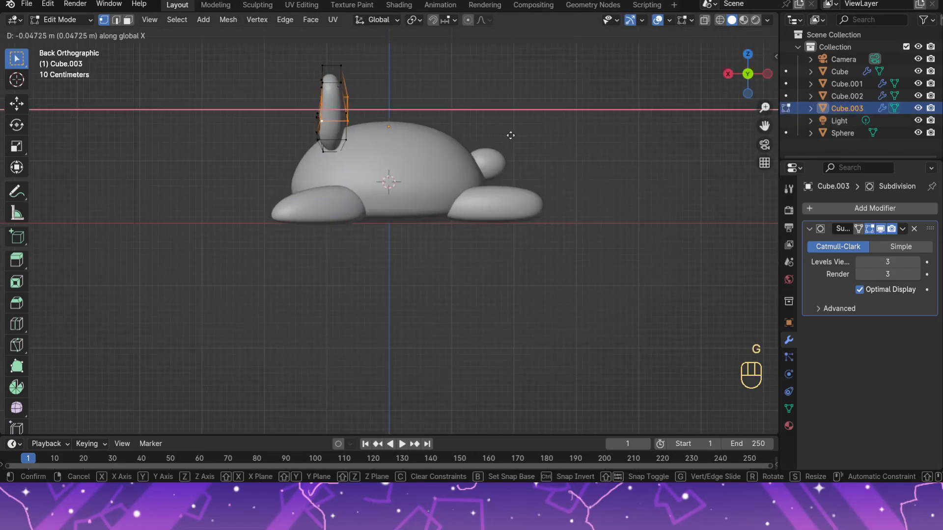
left_click(512, 136)
Step: Try moving the ear's middle vertices along X with smooth proportional editing
key("g")
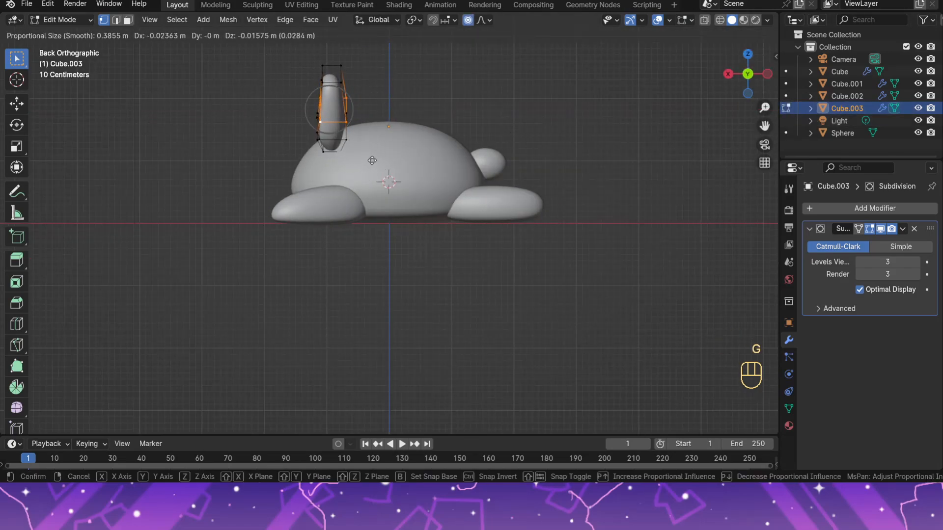
key("x")
left_click(377, 157)
key("ctrl+z")
Step: Bend the ear by moving its middle vertices about 0.09 m toward the tail along X with a larger proportional radius
key("g")
scroll(355, 136, "down", 5)
key("x")
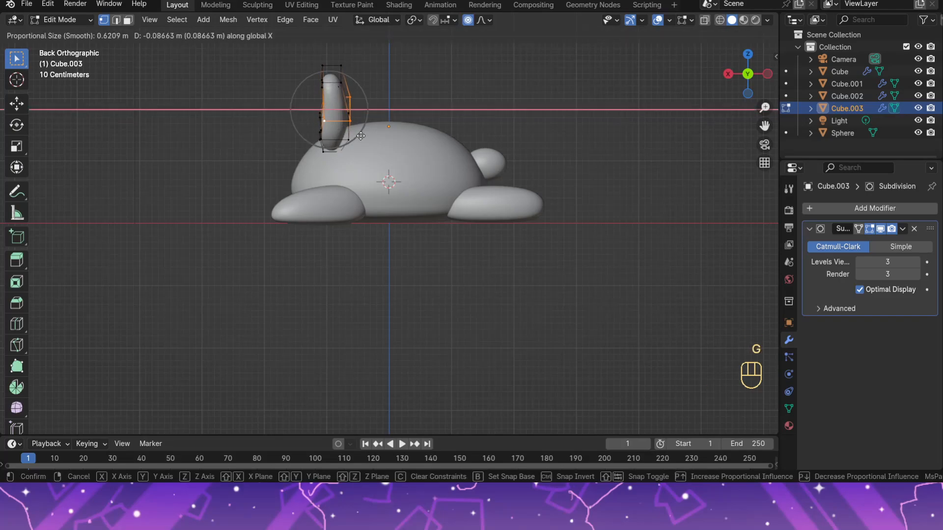
left_click(361, 136)
middle_click_drag(361, 136, 225, 58)
key("Tab")
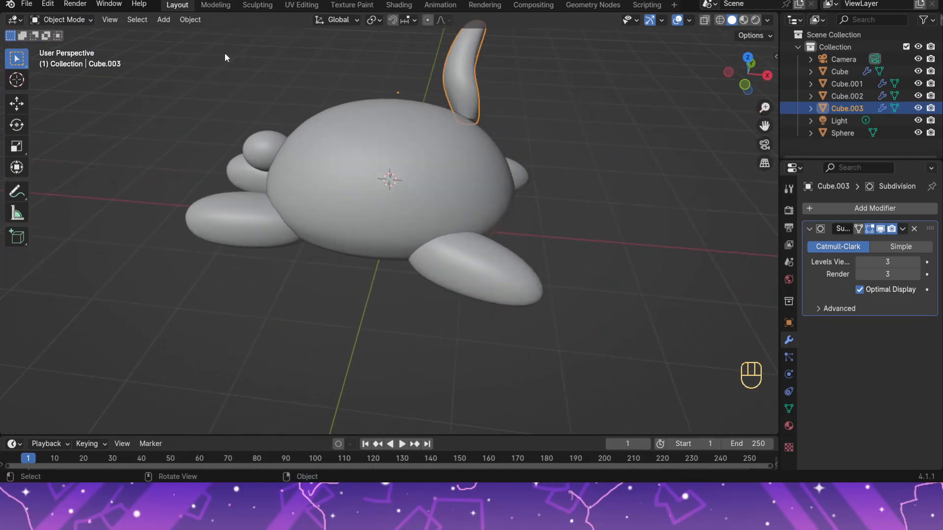
Step: Set the ear's origin to the centre of its own geometry
key("KP_1")
key("ctrl+KP_1")
key("r")
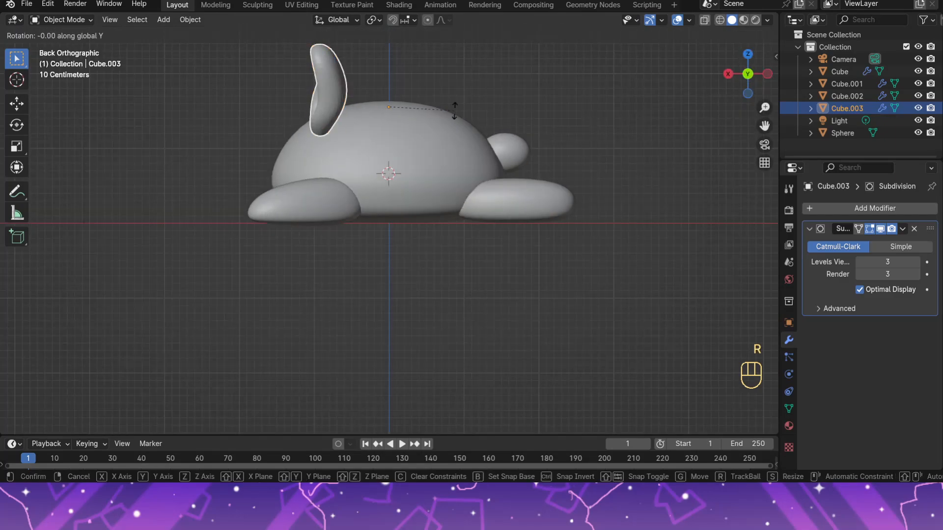
left_click(455, 111)
right_click(325, 86)
mouse_move(314, 143)
left_click(385, 151)
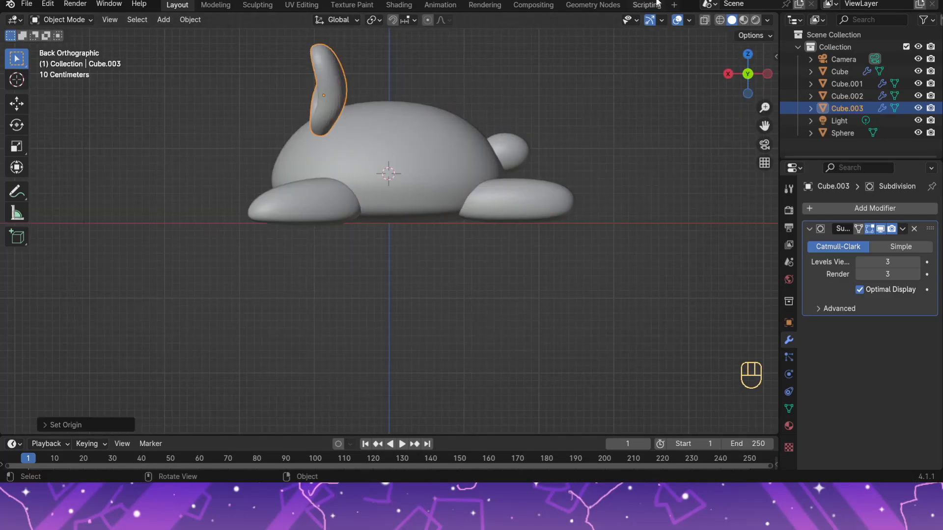
Step: Rotate the ear about its own origin in back view so its tip leans forward over the head
key("r")
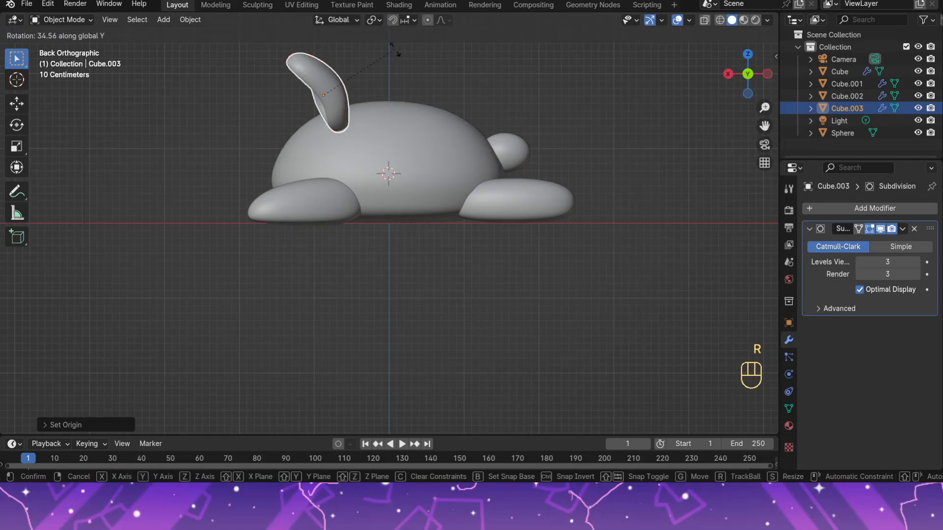
left_click(468, 120)
middle_click_drag(468, 120, 562, 152)
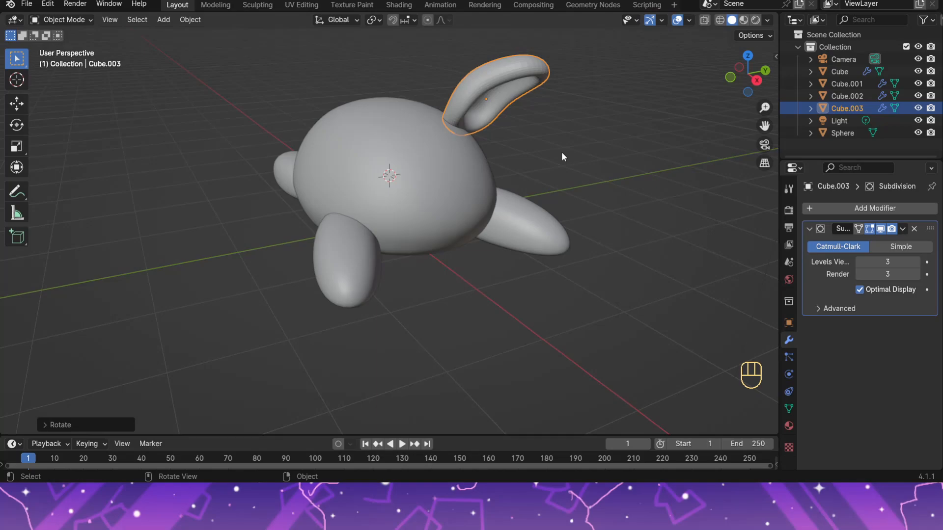
middle_click_drag(562, 154, 463, 110)
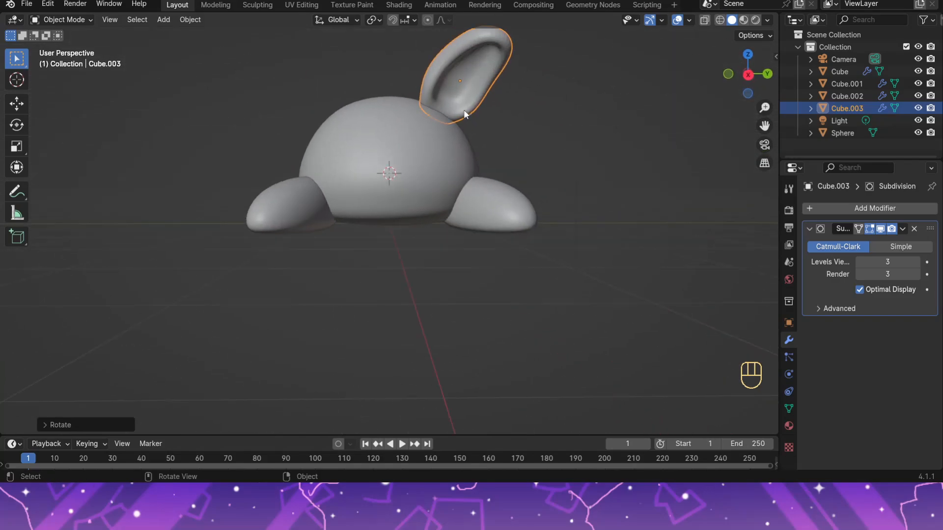
Step: Reposition the lower edge of the ear's inner rim where it meets the body
key("Tab")
scroll(555, 121, "up", 3)
middle_click_drag(554, 121, 454, 300, "shift")
left_click(339, 133)
left_click(393, 156, "shift")
key("g")
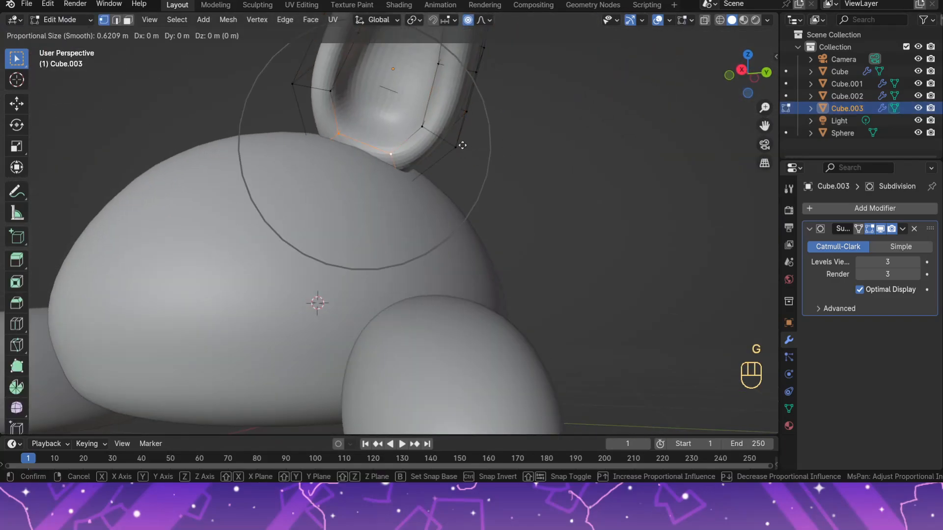
left_click(470, 156)
key("ctrl+z")
left_click(377, 153)
middle_click_drag(377, 153, 466, 187)
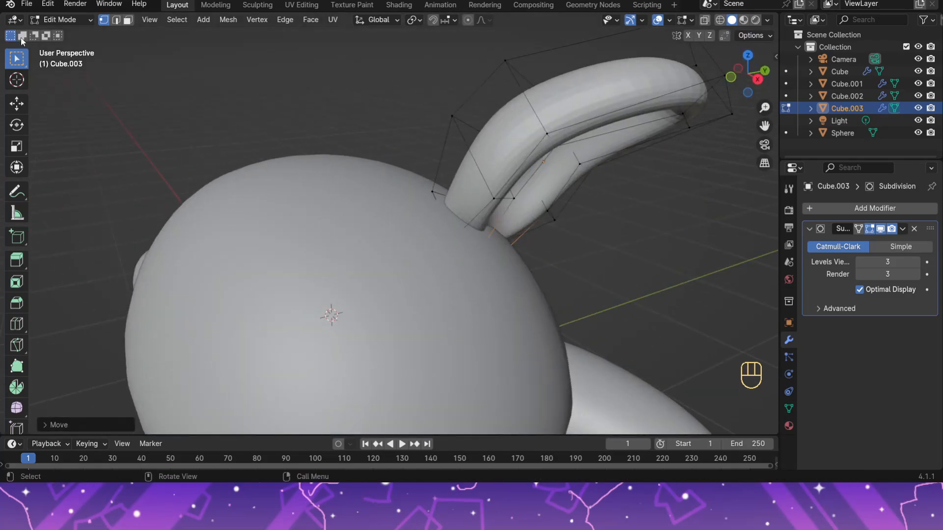
Step: Apply smooth shading to the ear object
key("Tab")
right_click(512, 149)
left_click(506, 83)
scroll(636, 178, "down", 5)
middle_click_drag(637, 178, 560, 187)
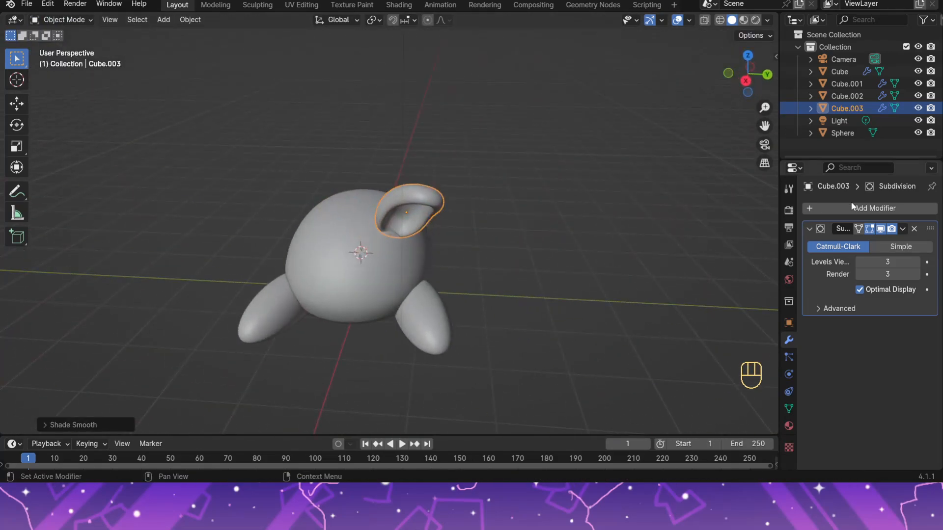
Step: Add a Mirror modifier to the ear on the Y axis only, with the body Cube as mirror object
left_click(853, 208)
mouse_move(845, 204)
left_click(718, 289)
left_click(887, 358)
left_click(865, 344)
left_click(913, 388)
left_click(388, 291)
left_click(503, 331)
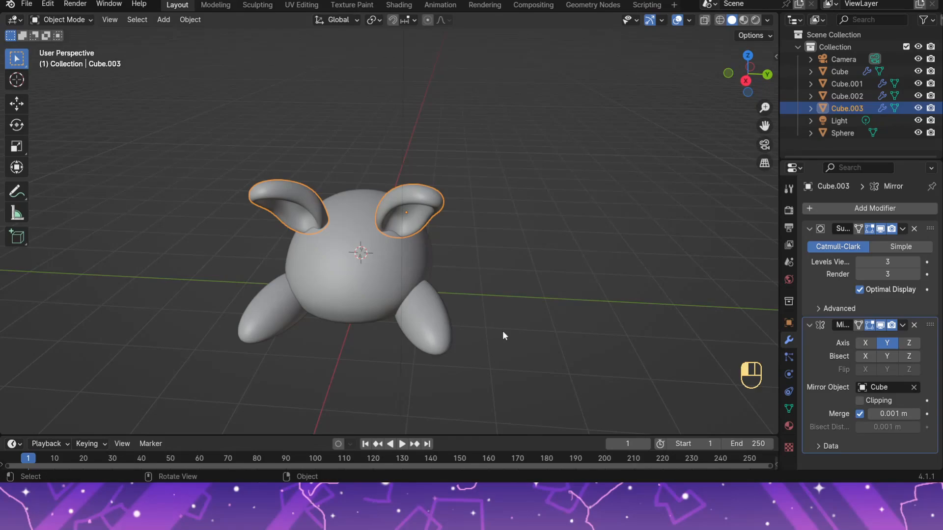
middle_click_drag(503, 331, 344, 327)
left_click(334, 327)
key("s")
left_click(666, 262)
middle_click_drag(666, 257, 614, 288)
key("ctrl+z")
key("ctrl+z")
Step: Reposition the limbs closer to the body, constraining the move to one axis
key("g")
left_click(585, 269)
left_click(586, 269)
left_click(452, 363)
key("g")
middle_click(570, 319)
left_click(564, 319)
key("g")
double_click(592, 317)
Step: Move the front limbs along a single axis and rotate them slightly
middle_click_drag(592, 316, 663, 305)
left_click(469, 321)
key("g")
middle_click(530, 324)
left_click(524, 325)
key("r")
left_click(496, 336)
left_click(506, 336)
Step: Raise the front limbs about 0.02 m along the Z axis in front view
left_click(746, 76)
left_click(469, 306)
key("g")
middle_click(509, 297)
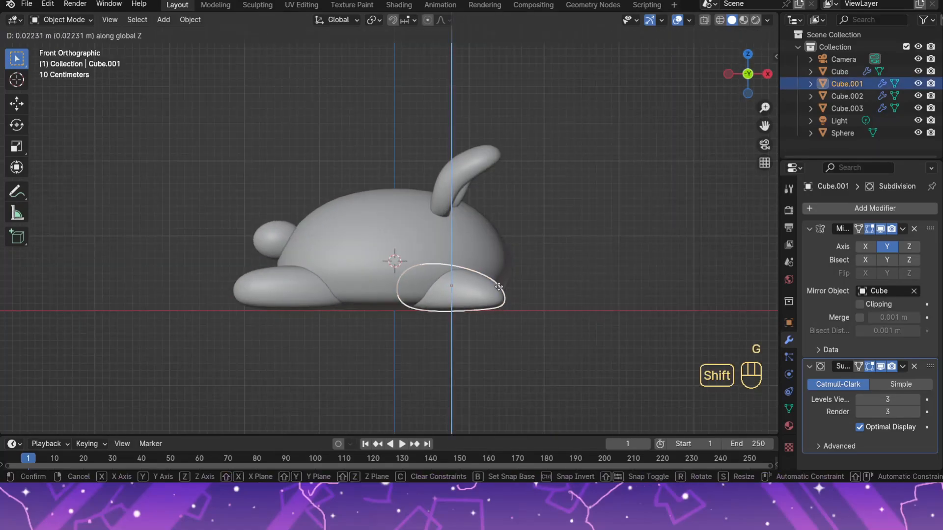
left_click(512, 287)
left_click(581, 270)
Step: Add a UV sphere for the eye and move it along X to the front of the head
middle_click_drag(580, 270, 547, 260)
key("shift+a")
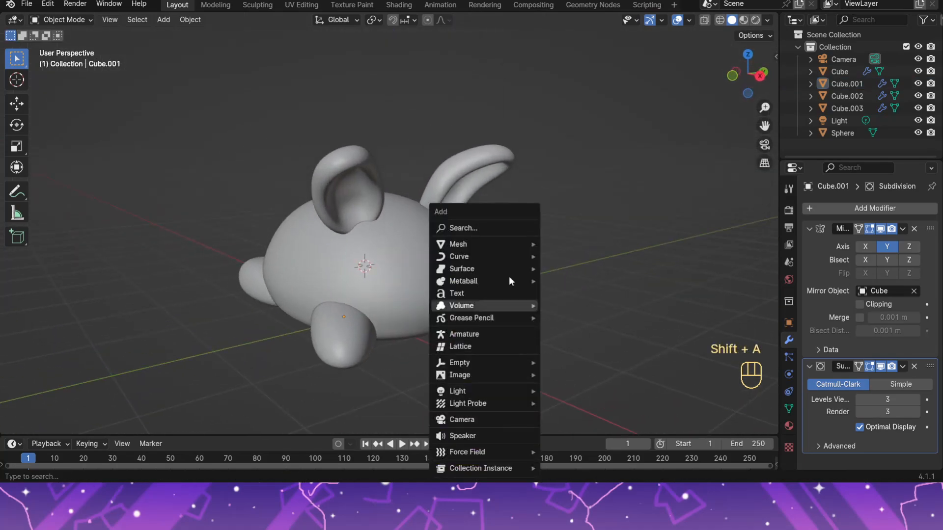
mouse_move(510, 245)
left_click(596, 24)
key("KP_3")
key("g")
key("x")
left_click(541, 228)
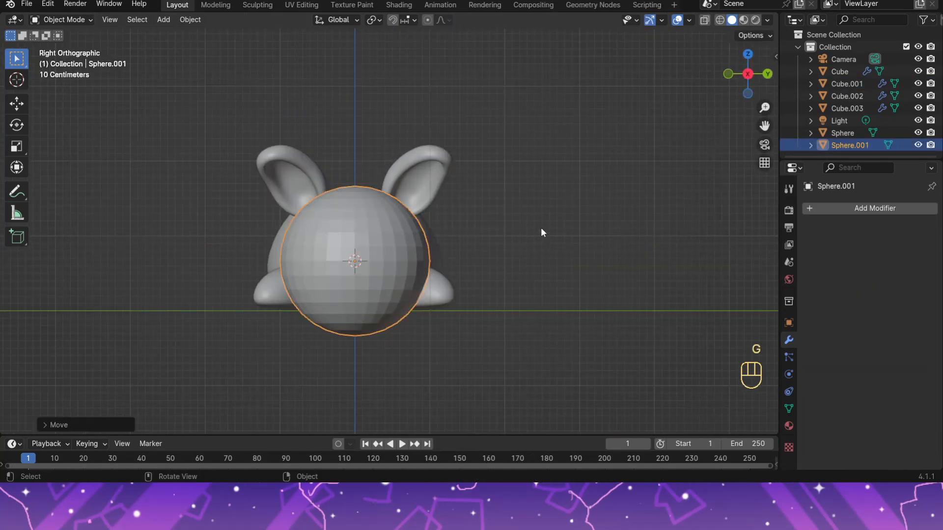
Step: Scale the eye sphere down to a small ball and shift it along X onto the face
key("s")
middle_click_drag(541, 228, 484, 250)
left_click(503, 242)
key("g")
key("x")
left_click(536, 245)
Step: Try to stretch the eye sphere along the Z axis
key("s")
key("z")
left_click(524, 297)
key("ctrl+z")
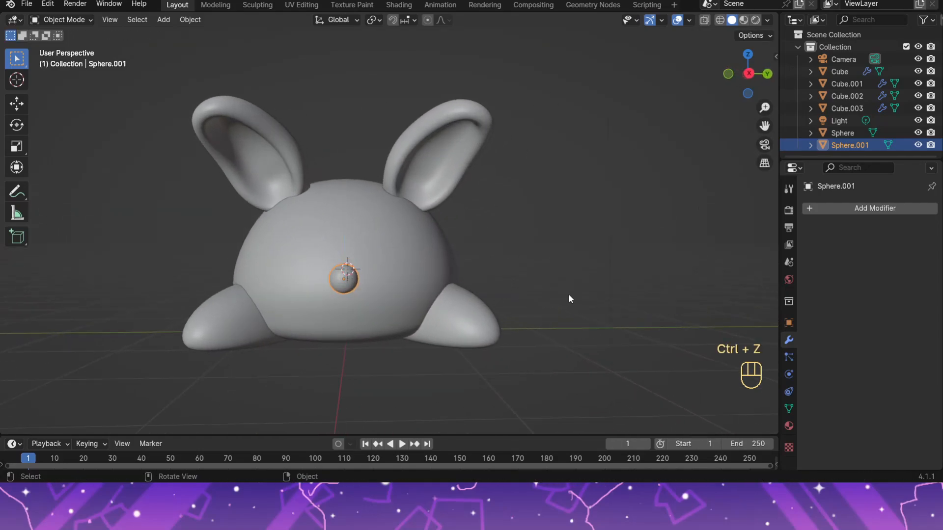
Step: Enlarge the eye sphere and narrow it along the Y axis
key("s")
left_click(761, 333)
key("s")
key("y")
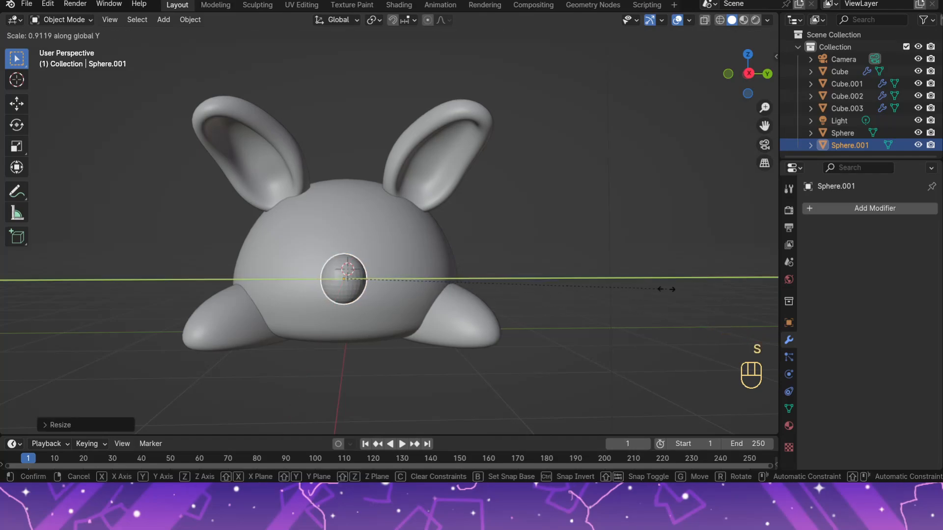
left_click(550, 272)
Step: Flatten the eye sphere along X and adjust its width along Y to form a thin oval
middle_click_drag(549, 272, 502, 256)
key("s")
key("x")
left_click(535, 322)
key("s")
key("y")
left_click(480, 273)
Step: Shade the eye smooth and move it into position on the face in right view
right_click(362, 245)
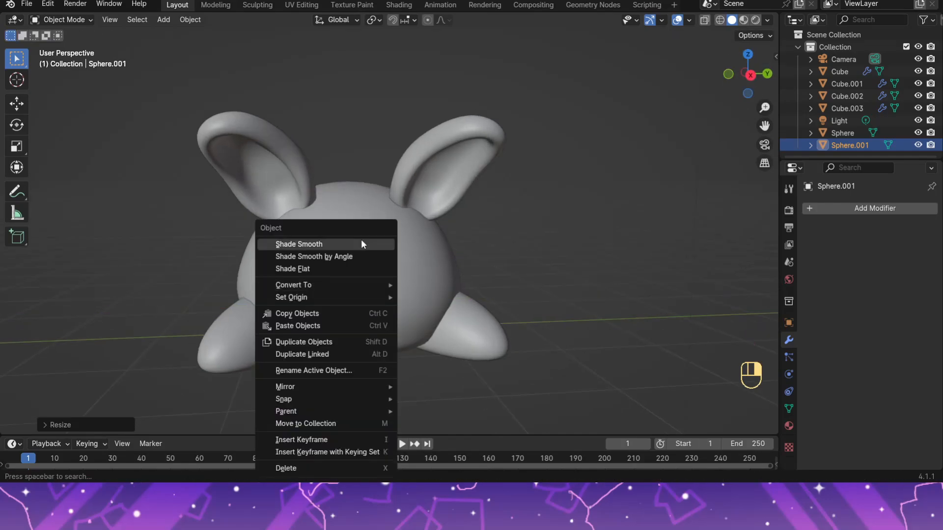
left_click(361, 244)
key("KP_3")
key("g")
left_click(363, 263)
middle_click_drag(451, 211, 528, 244)
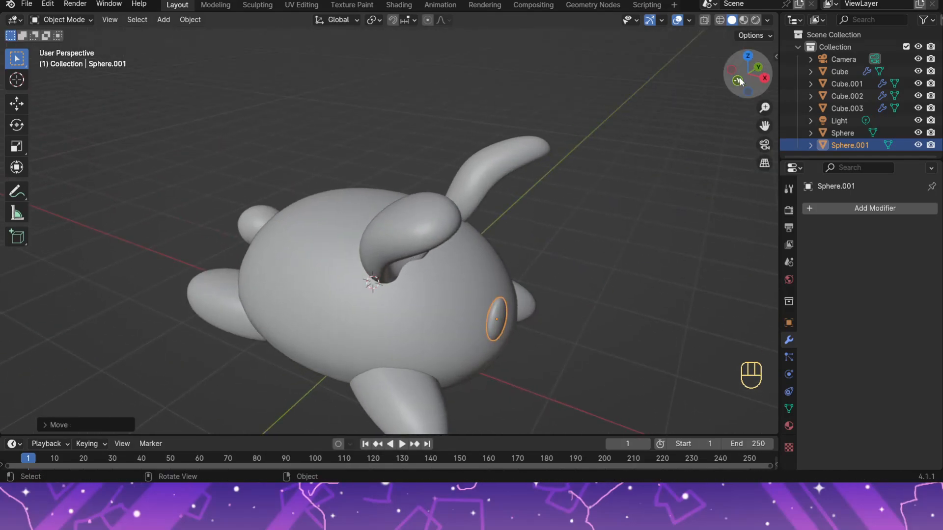
Step: Tilt the eye in front view and move it onto the head's curved surface
left_click(737, 81)
key("r")
key("z")
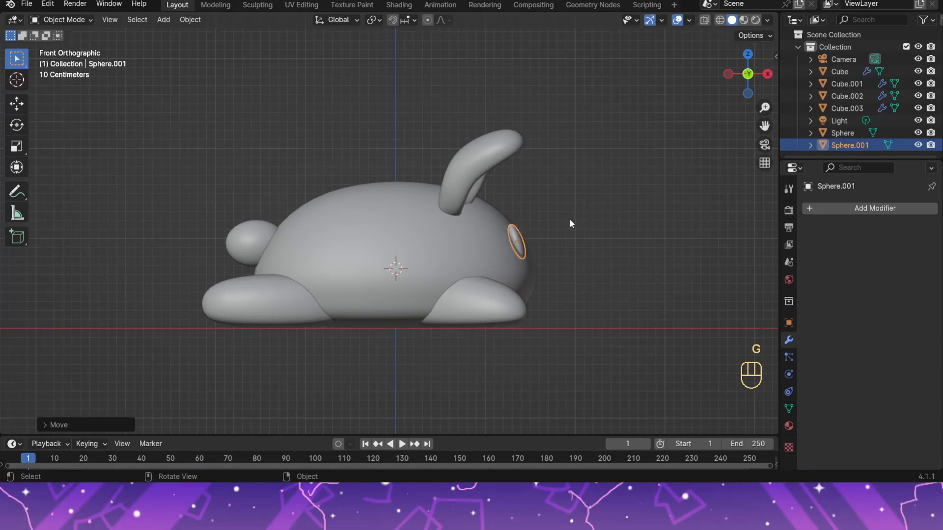
middle_click_drag(620, 237, 387, 281)
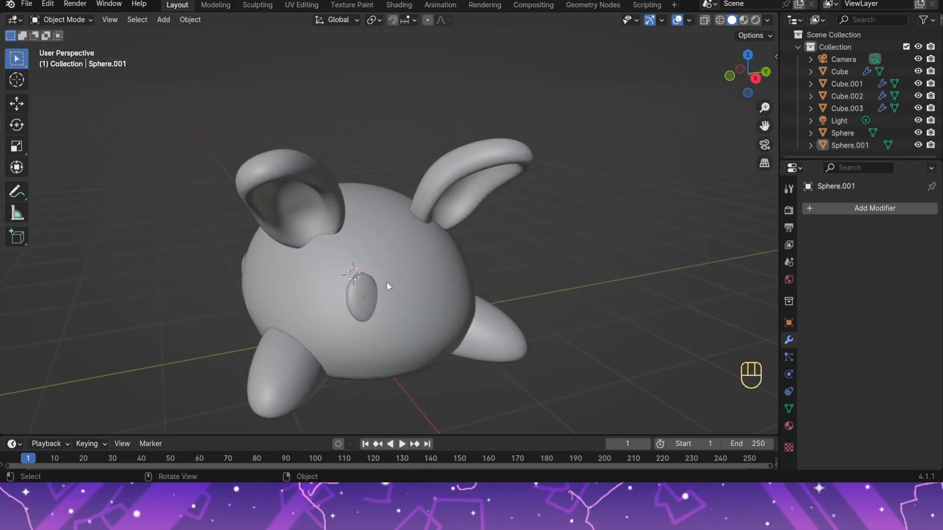
Step: Rotate the eye about the Y and Z axes so it lies along the head's curvature
left_click(401, 314)
middle_click_drag(402, 314, 501, 277)
key("r")
key("y")
key("y")
key("y")
key("y")
left_click(606, 281)
key("r")
key("z")
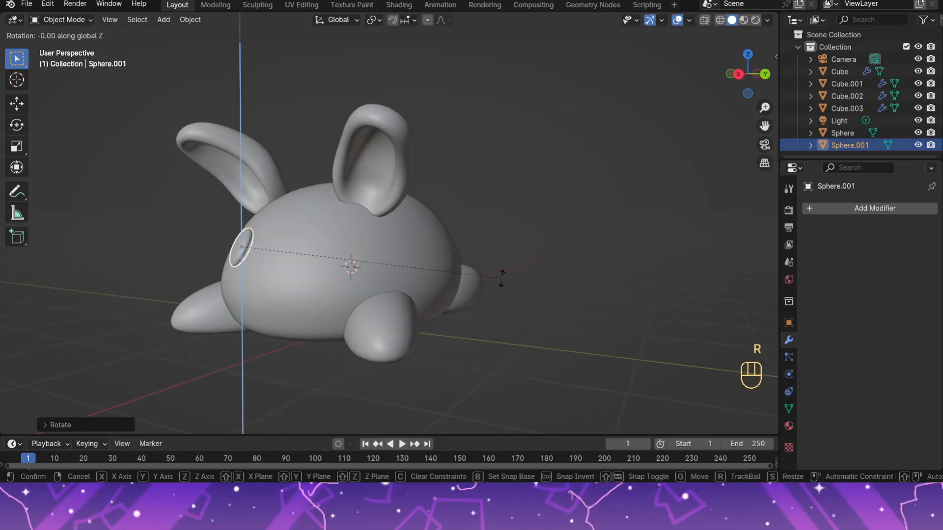
left_click(559, 330)
middle_click_drag(559, 330, 324, 270)
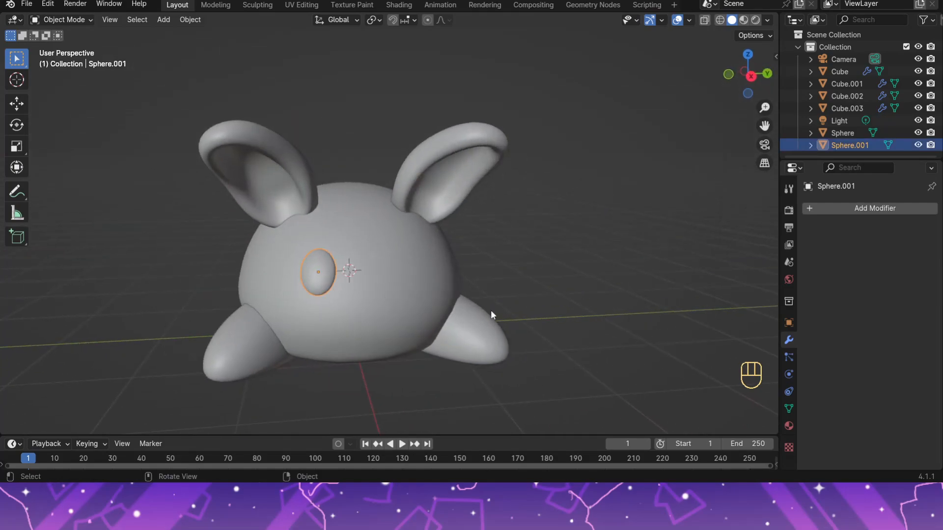
Step: Mirror the eye on the Y axis with a Mirror modifier that uses the body Cube as mirror object
left_click(843, 210)
mouse_move(810, 209)
left_click(673, 295)
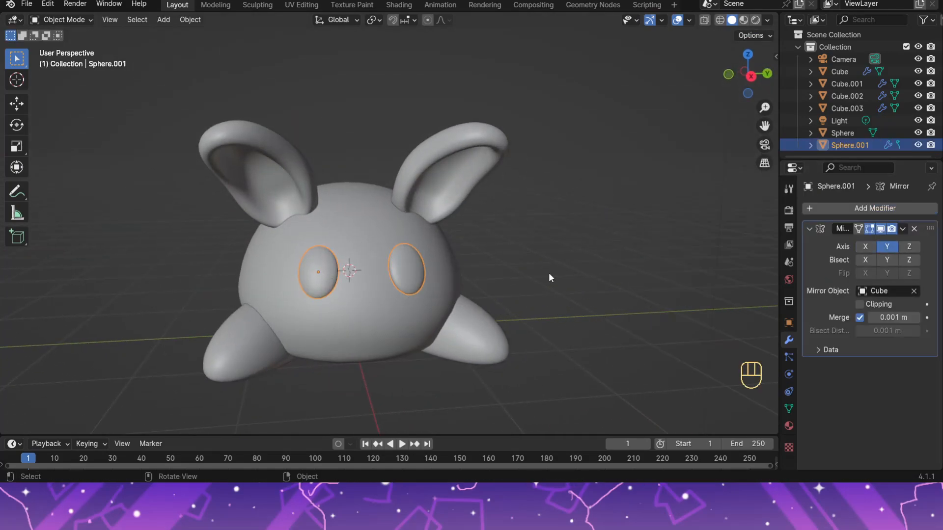
mouse_move(549, 278)
middle_mouse_down()
mouse_move(658, 271)
mouse_move(540, 275)
middle_mouse_up()
Step: In Edit Mode on the body, move its lower front edge forward along the X axis
left_click(477, 279)
key("Tab")
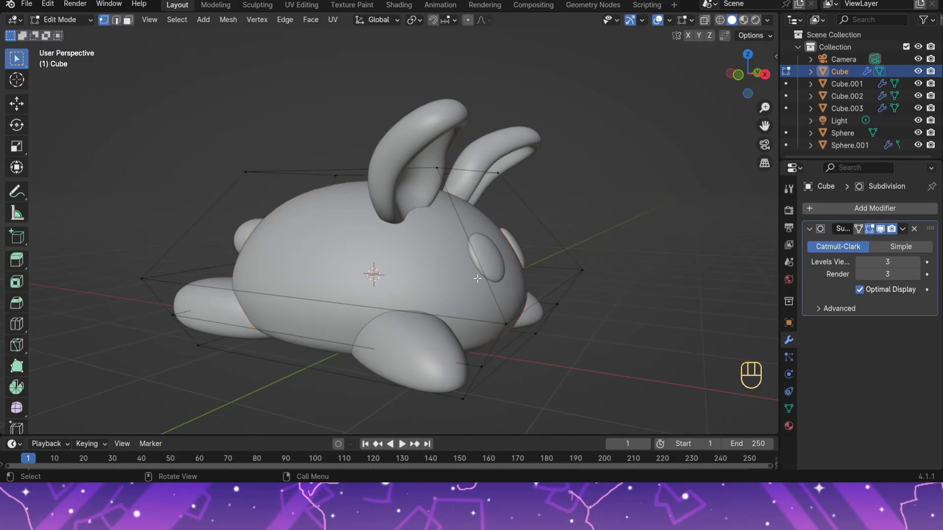
middle_click_drag(477, 278, 476, 318)
left_click(477, 318, "alt")
key("g")
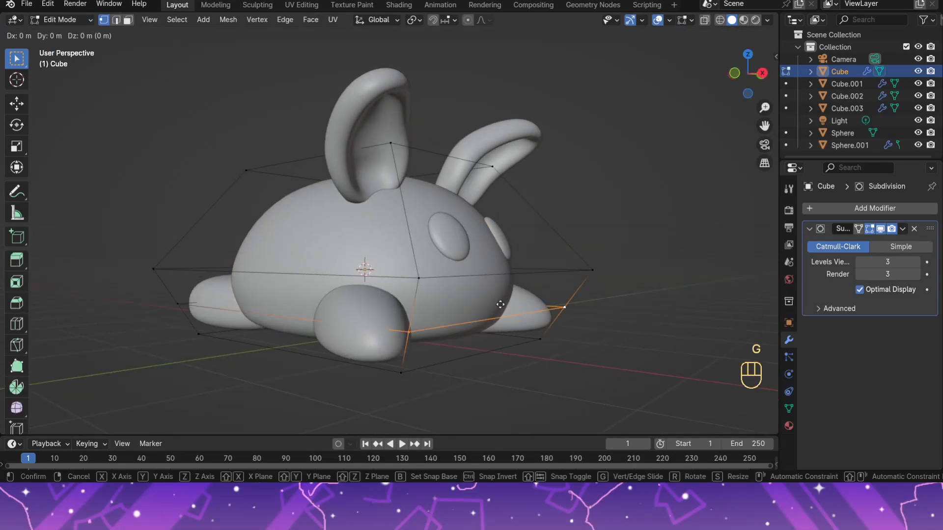
key("x")
left_click(519, 306)
Step: Scale the body's lower front edge along the Y axis and return to Object Mode
key("g")
key("z")
key("ctrl+z")
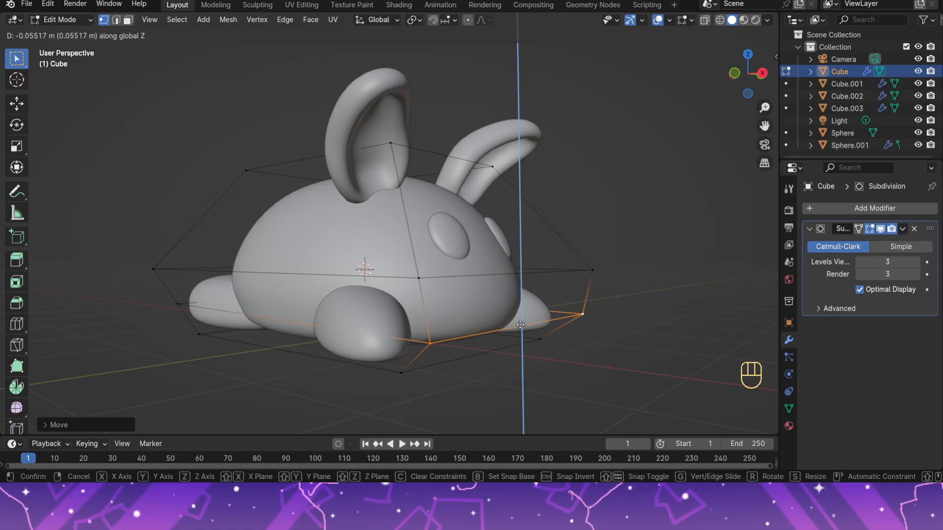
key("s")
key("y")
left_click(542, 308)
middle_click_drag(542, 308, 710, 297)
key("Tab")
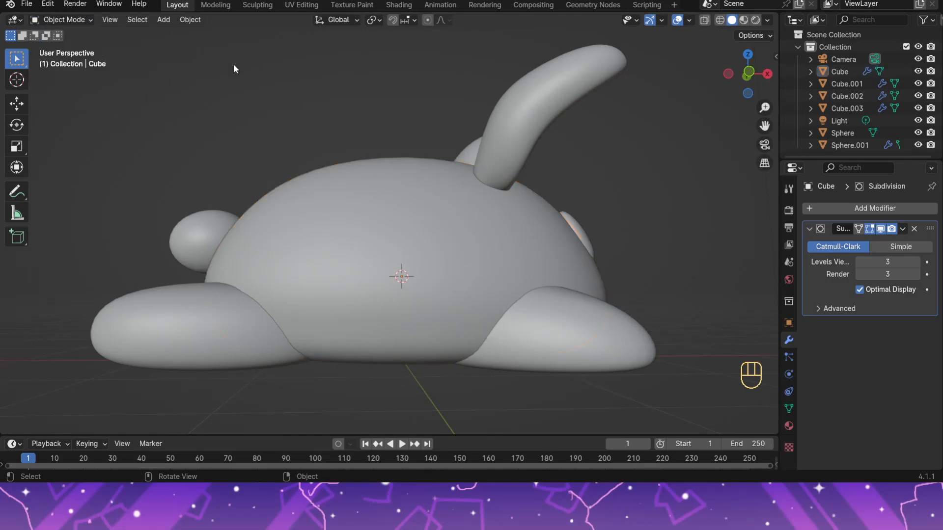
Step: Rotate the mirrored eyes slightly about the Y axis to follow the face
middle_click_drag(234, 64, 443, 272)
left_click(444, 272)
key("r")
key("y")
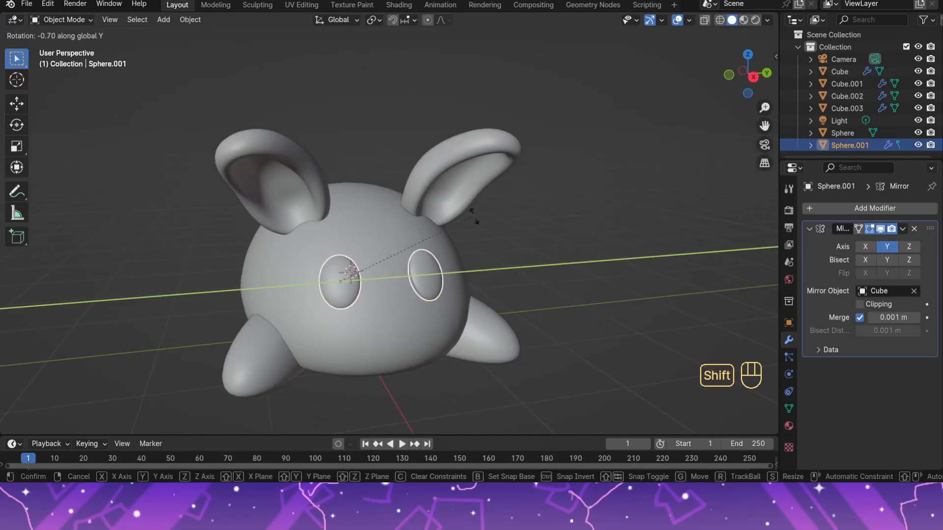
left_click(474, 215)
mouse_move(476, 245)
middle_mouse_down()
mouse_move(638, 273)
mouse_move(484, 283)
mouse_move(531, 244)
mouse_move(622, 268)
mouse_move(496, 320)
mouse_move(463, 259)
middle_mouse_up()
left_click(638, 273)
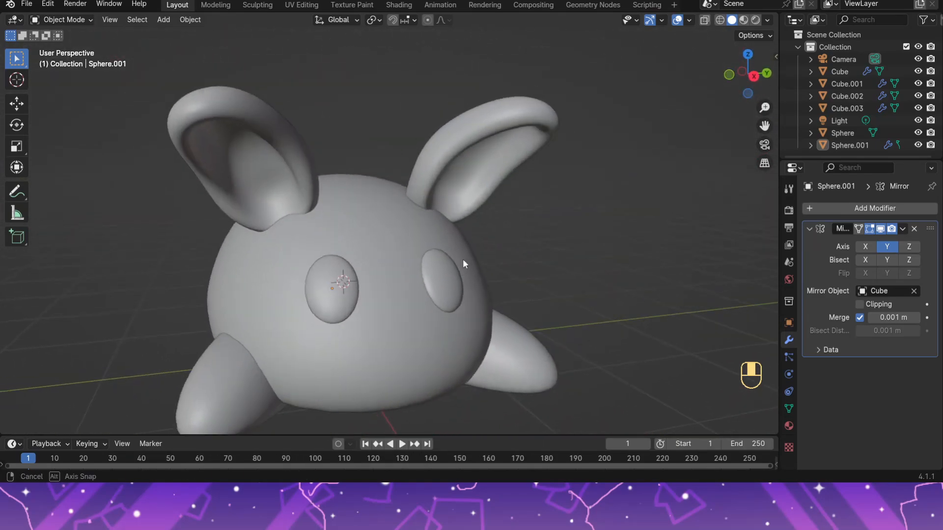
Step: Rotate the eyes about the Z axis and scale them along their local X axis
left_click(457, 268)
key("r")
key("z")
left_click(534, 276)
middle_click_drag(534, 278, 360, 266)
key("s")
key("x")
key("x")
left_click(639, 281)
left_click(640, 281)
Step: Add a cube for the nose, scale it down and move it along X in front of the face
scroll(554, 270, "down", 1)
key("shift+a")
mouse_move(361, 246)
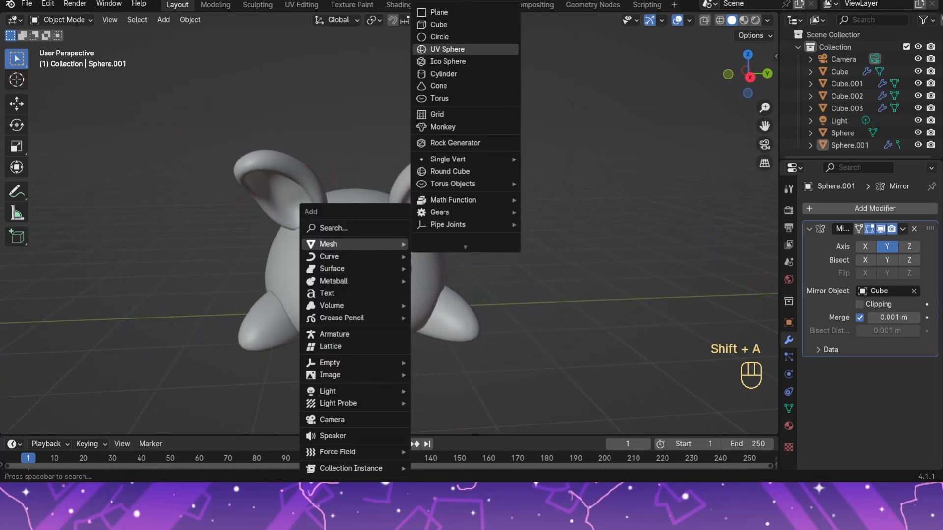
left_click(445, 24)
key("s")
left_click(417, 259)
key("g")
key("x")
left_click(635, 310)
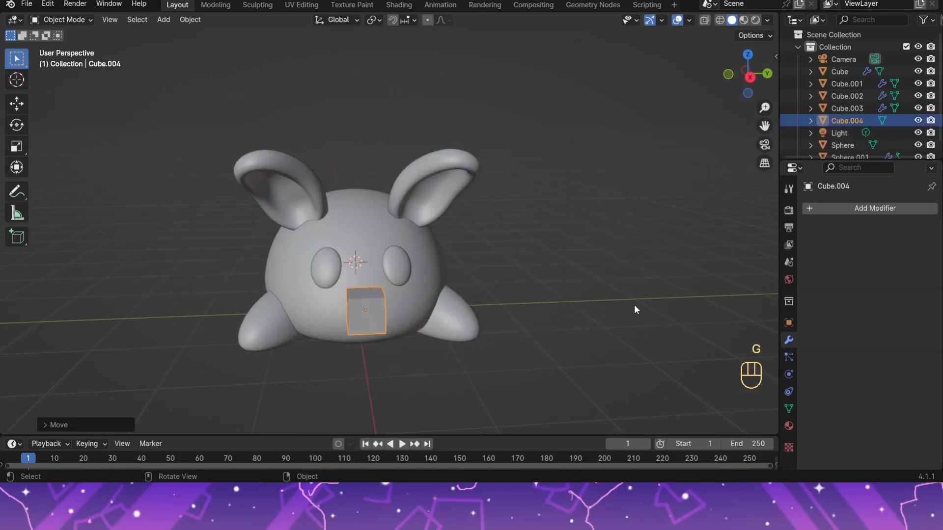
Step: In right view, shrink the nose cube's bottom to about half size and widen a loop cut around its middle
left_click(750, 78)
left_click(65, 19)
left_click(65, 43)
key("alt+z")
left_click_drag(235, 305, 505, 360)
key("alt+z")
key("s")
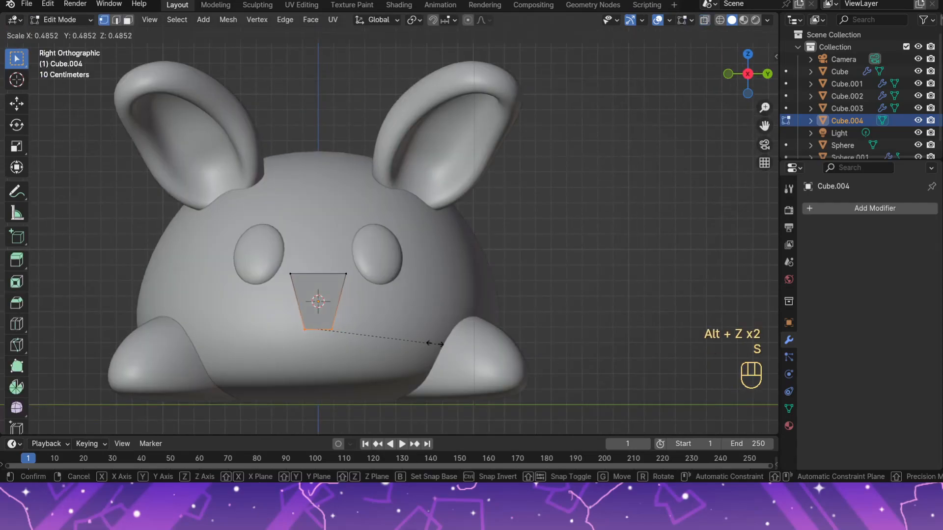
left_click(435, 344)
key("s")
left_click(442, 304)
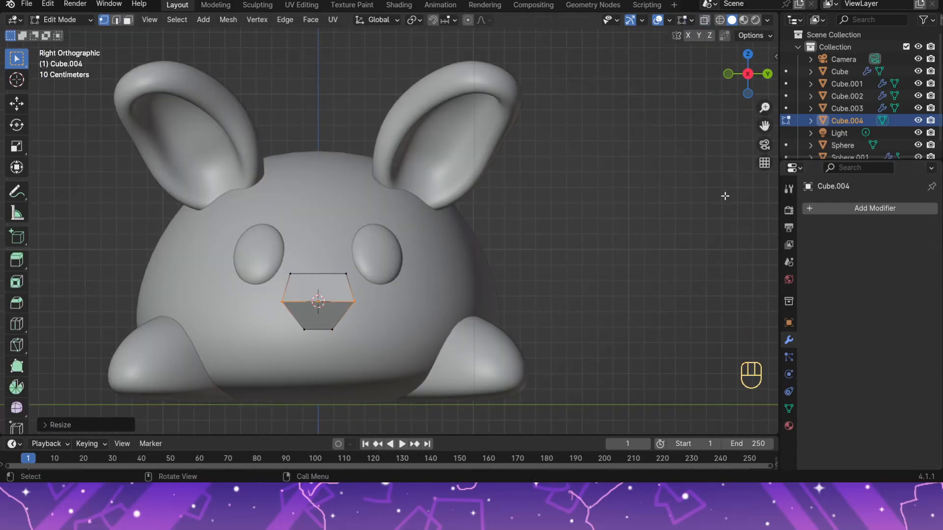
Step: Add a Subdivision Surface modifier with viewport level 3 to the nose and return to Object Mode
left_click(874, 209)
left_click(737, 460)
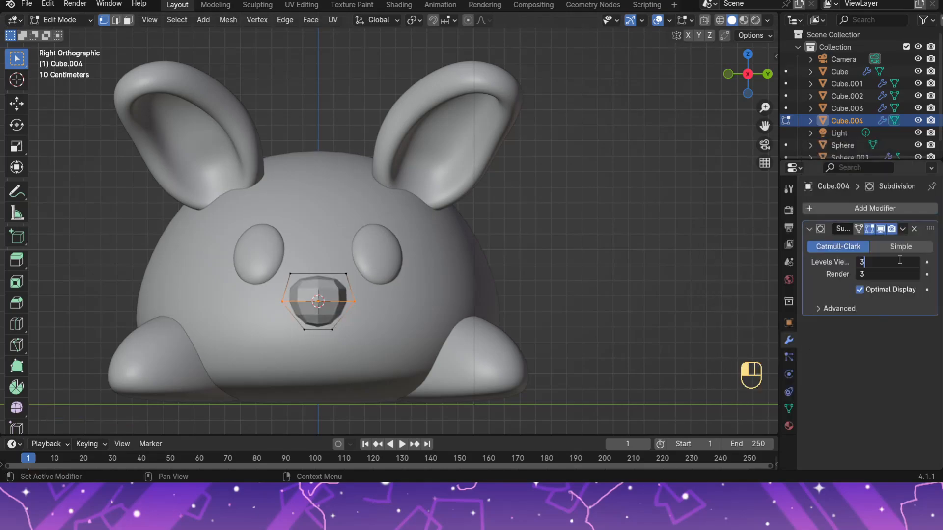
key("Return")
left_click(60, 19)
left_click(73, 32)
Step: Scale the nose to about half size and move it along the X axis toward the face
key("s")
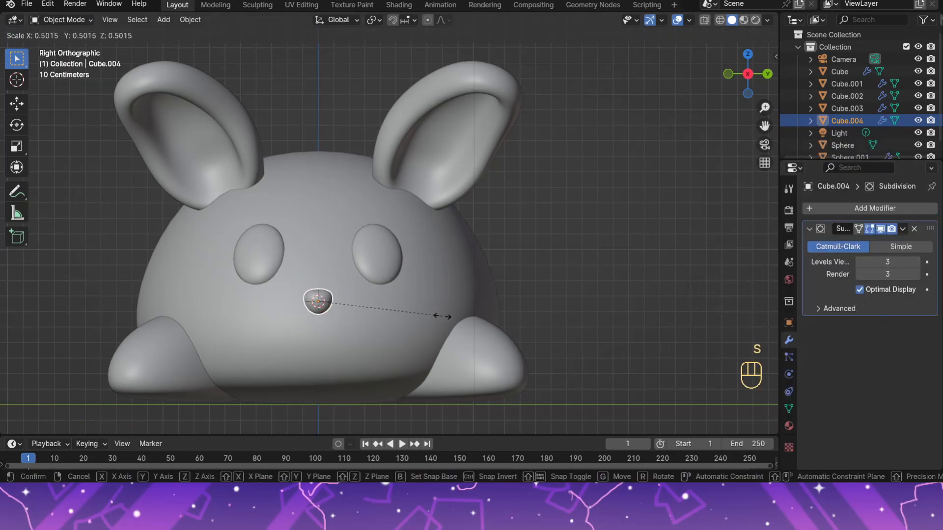
left_click(442, 316)
middle_click_drag(442, 317, 580, 295)
scroll(584, 261, "down", 3)
key("g")
key("x")
left_click(549, 264)
Step: Rotate the nose about the Y axis and move it along X so it sits against the face
scroll(624, 319, "up", 3)
middle_click_drag(580, 295, 250, 219, "shift")
key("r")
key("y")
left_click(426, 229)
left_click(268, 216)
key("g")
key("x")
left_click(585, 198)
scroll(586, 202, "down", 2)
middle_click_drag(586, 204, 683, 194)
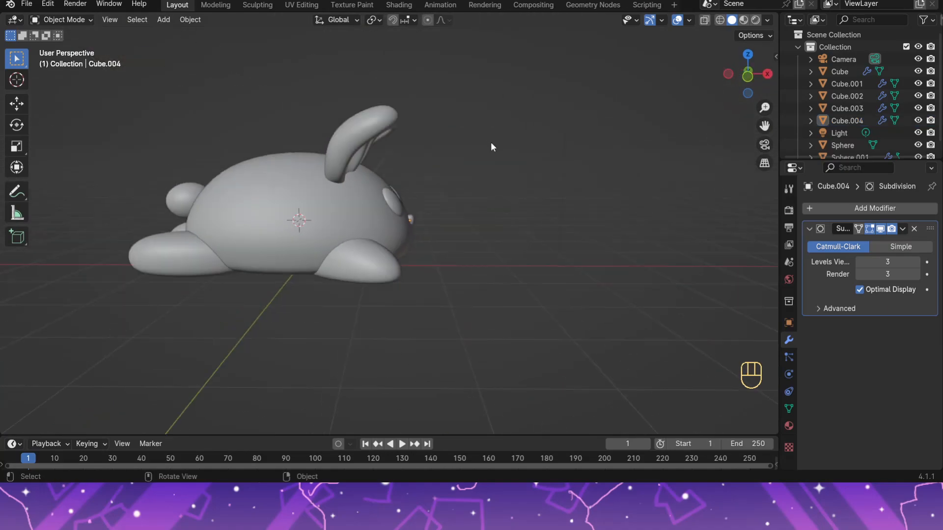
Step: Select the eyes and switch the viewport to Material Preview shading
middle_click_drag(492, 145, 373, 183)
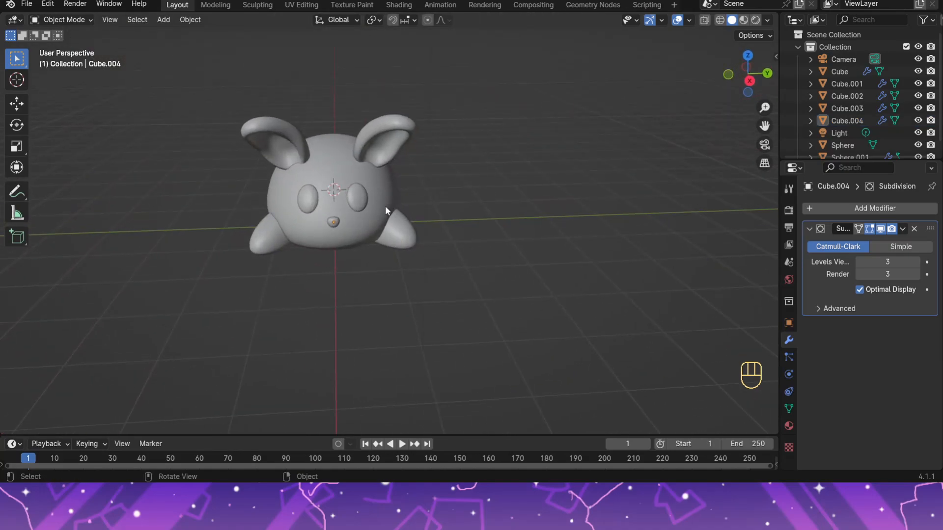
middle_click_drag(341, 220, 555, 246)
scroll(389, 237, "up", 3)
middle_click_drag(609, 216, 566, 209)
left_click(498, 240)
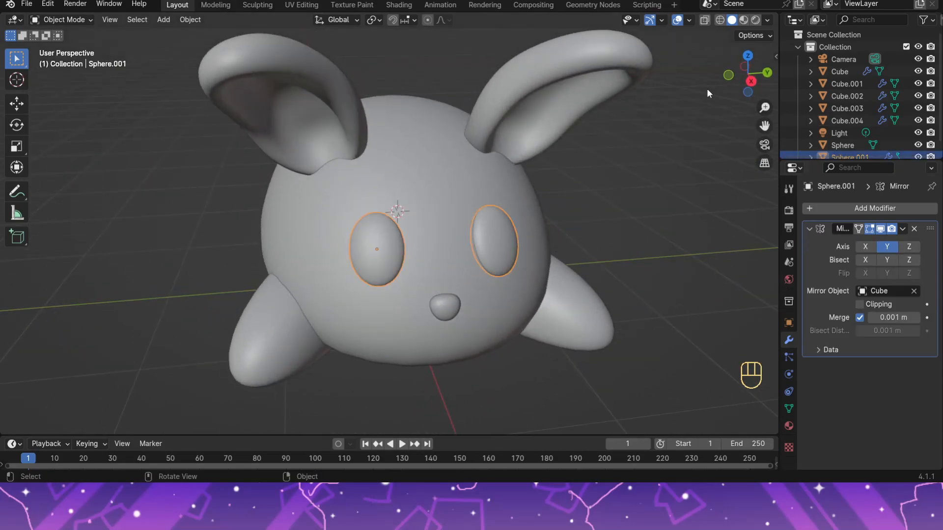
scroll(769, 224, "down", 4)
left_click(744, 20)
middle_click_drag(634, 196, 598, 238)
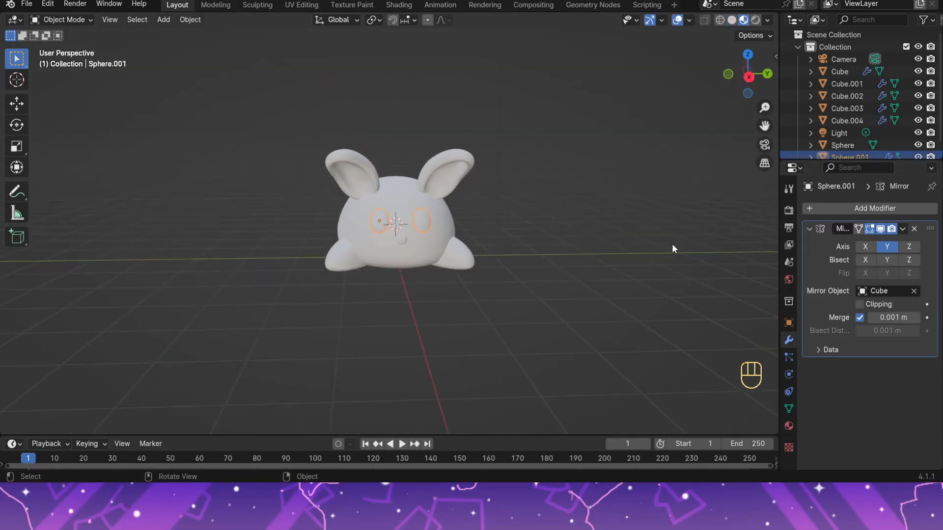
scroll(578, 252, "up", 4)
Step: Brighten the World background color to a light grey
left_click(789, 425)
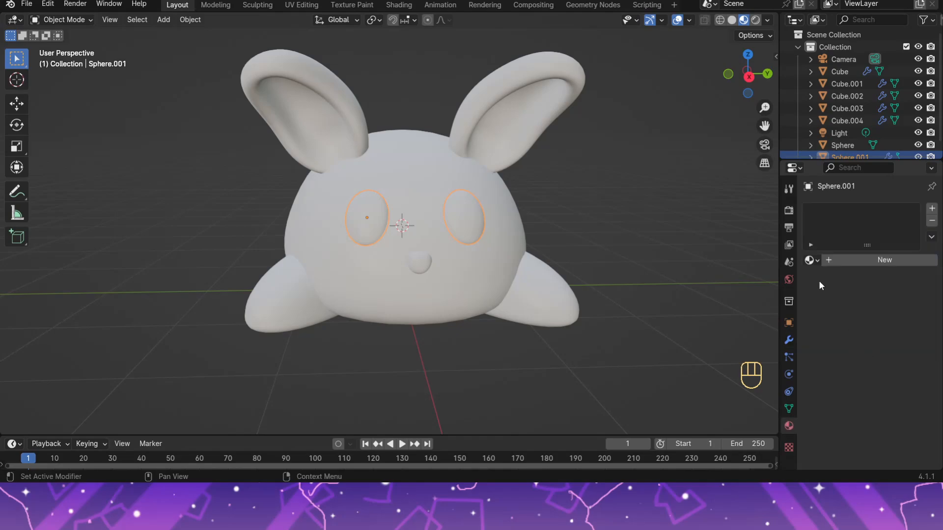
left_click(789, 279)
left_click(887, 291)
left_click_drag(910, 148, 909, 119)
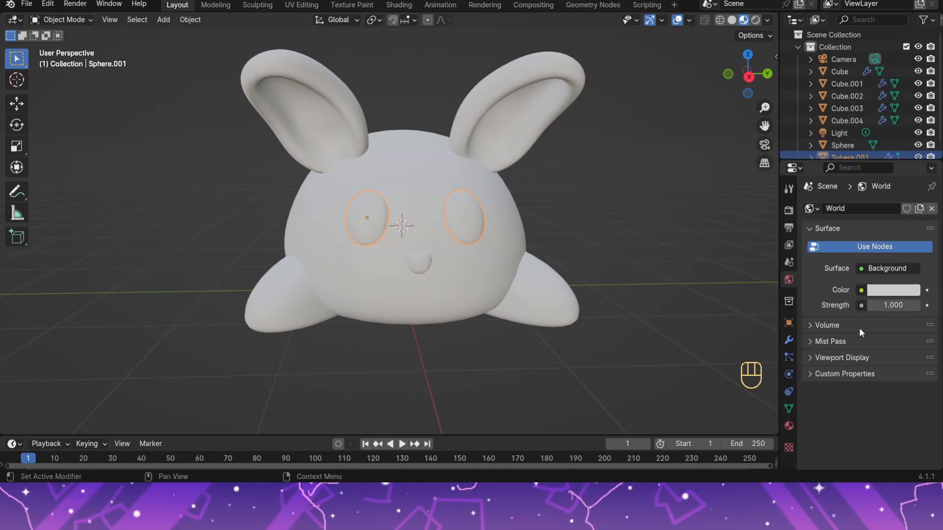
Step: Enable scene lights and scene world in the viewport shading and tint the World color pale pink
left_click(768, 21)
left_click_drag(709, 81, 708, 93)
left_click(890, 291)
left_click_drag(846, 153, 846, 161)
scroll(576, 241, "down", 4)
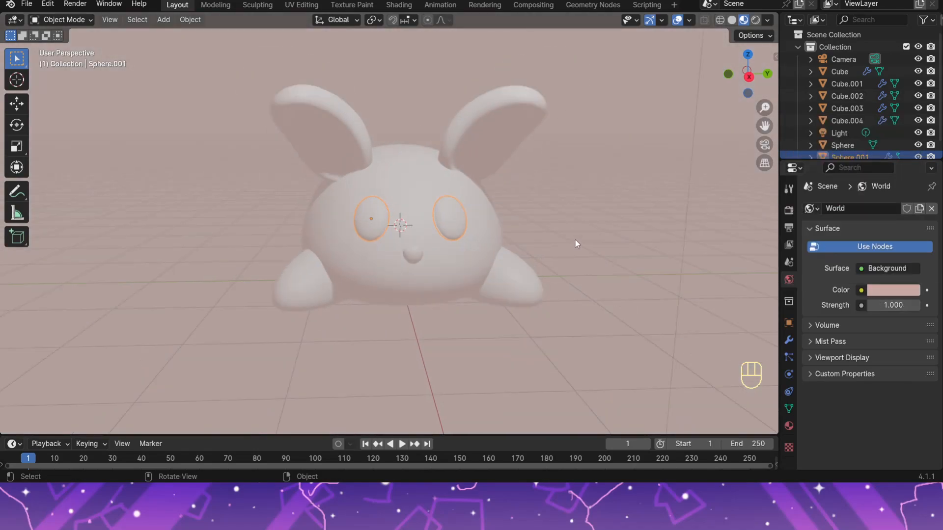
Step: Select the scene's light and open its light properties
left_click(498, 142)
scroll(499, 141, "down", 2)
scroll(520, 119, "up", 4)
left_click(788, 375)
middle_click_drag(535, 168, 558, 180)
scroll(565, 265, "down", 3)
key("g")
middle_click_drag(546, 240, 595, 268)
left_click(511, 216)
key("ctrl+z")
key("r")
left_click(491, 197)
key("ctrl+z")
scroll(534, 226, "down", 5)
key("r")
key("r")
left_click(546, 224)
key("ctrl+z")
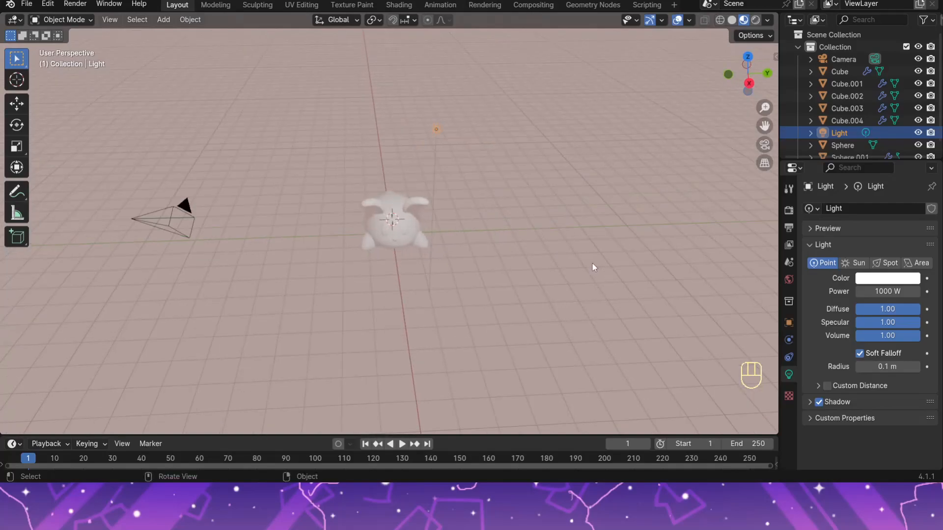
Step: Reposition the light in the scene to change how it illuminates the bunny
scroll(596, 266, "up", 5)
key("g")
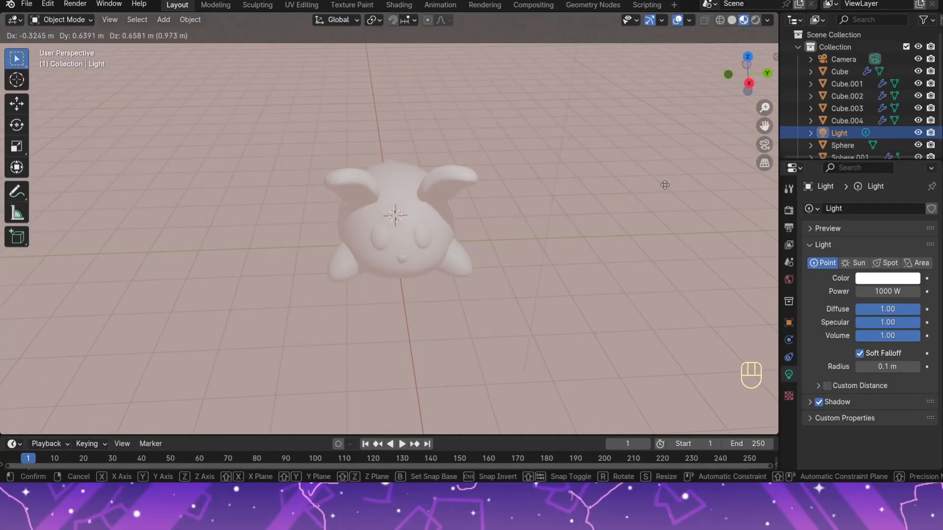
left_click(666, 185)
middle_click_drag(665, 185, 565, 199)
key("g")
left_click(514, 213)
scroll(529, 260, "up", 5)
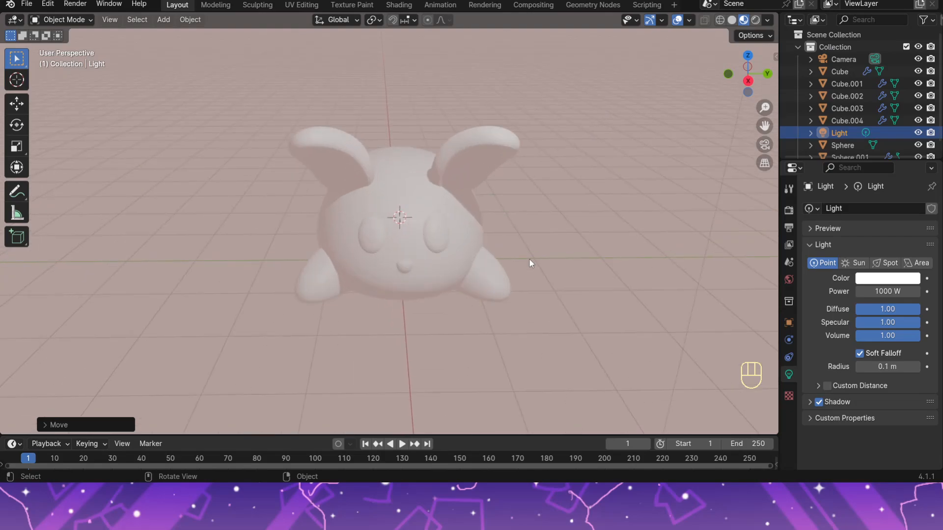
Step: Change the light to a Sun with strength 6 and undo a trial pale pink tint on its color
left_click(854, 266)
left_click(887, 291)
type("4")
key("Return")
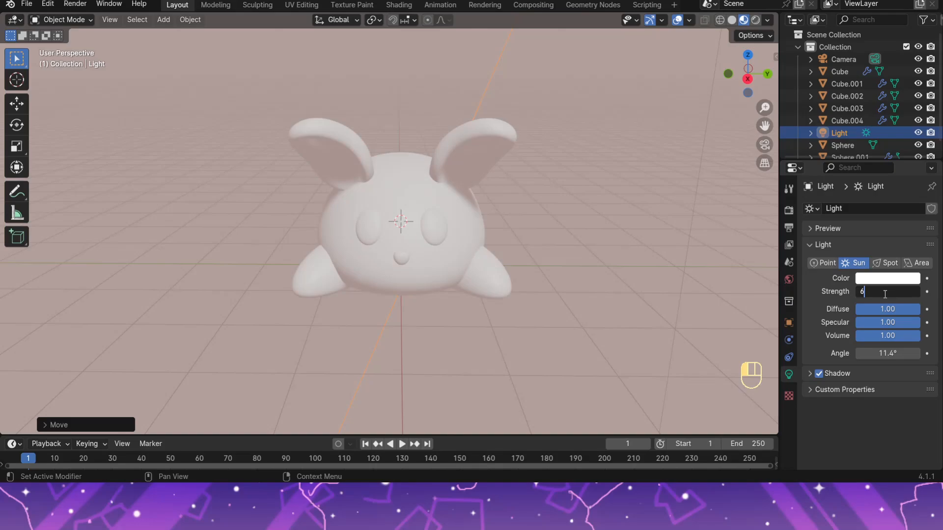
key("Return")
left_click(893, 278)
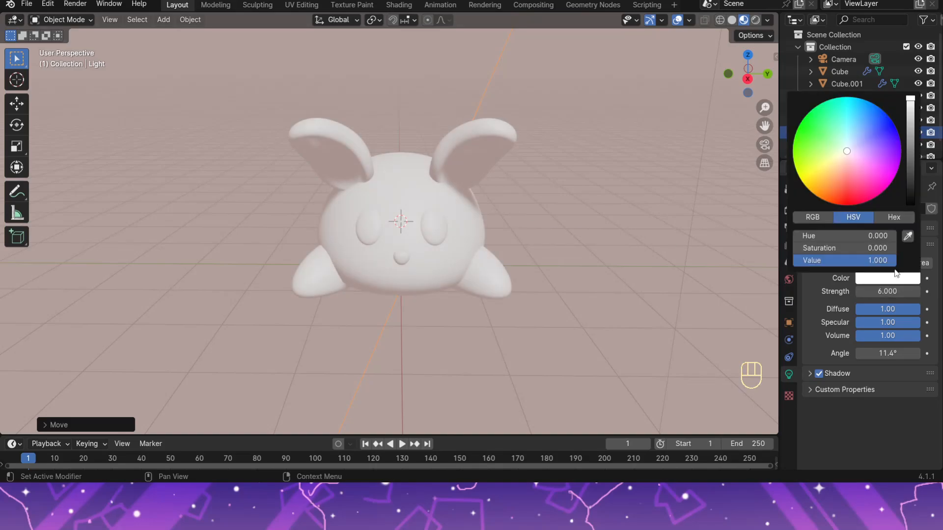
key("ctrl+z")
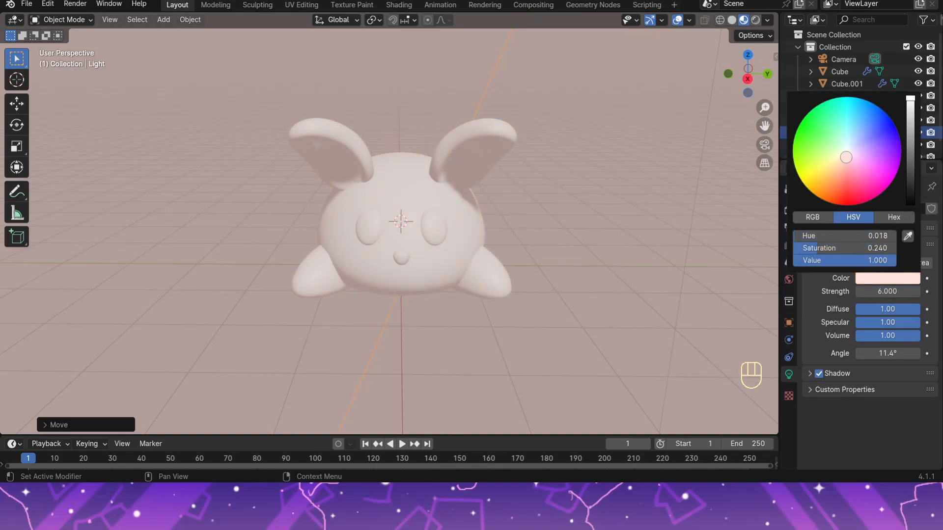
Step: Give the eyes a new material with a near-black base color and a lower roughness
left_click(435, 230)
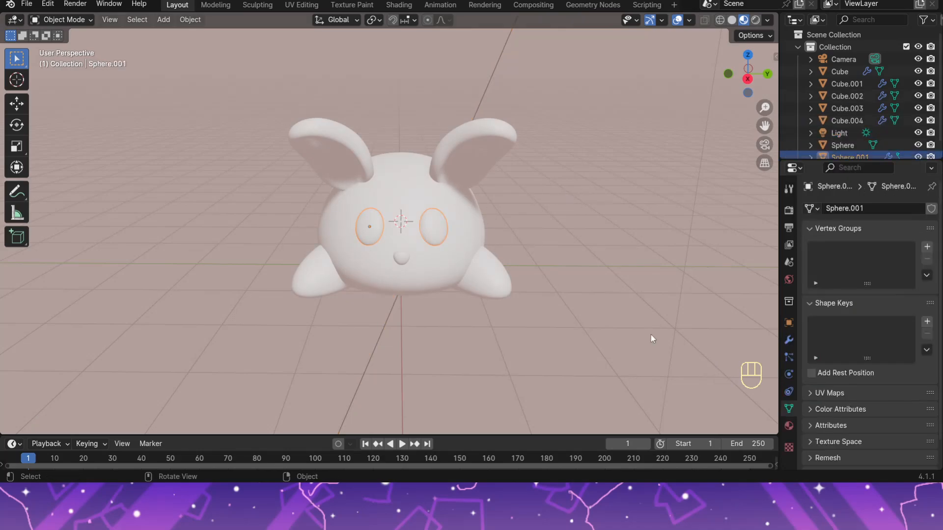
left_click(789, 426)
left_click(886, 261)
left_click(893, 358)
left_click_drag(909, 221, 909, 273)
left_click_drag(894, 389, 884, 388)
Step: Give the nose a new material with a pink base color of hue 0.947, saturation 0.885 and value 0.800
left_click(401, 258)
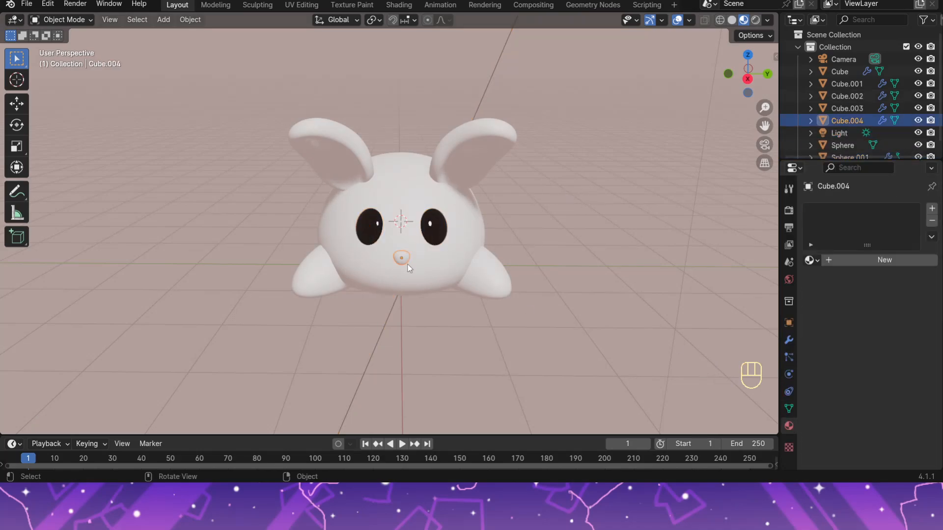
left_click(874, 260)
left_click(893, 358)
left_click_drag(853, 223, 859, 248)
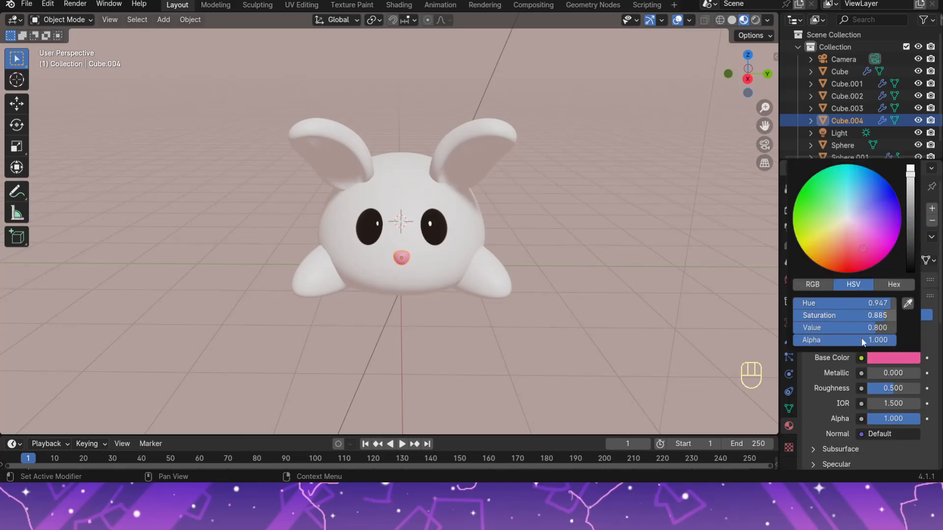
left_click(474, 259)
left_click(473, 259)
Step: In Edit Mode on the ears, select the face at the bottom of the inner ear hollow
left_click(469, 162)
key("Tab")
scroll(555, 189, "up", 2)
middle_click_drag(562, 190, 542, 182)
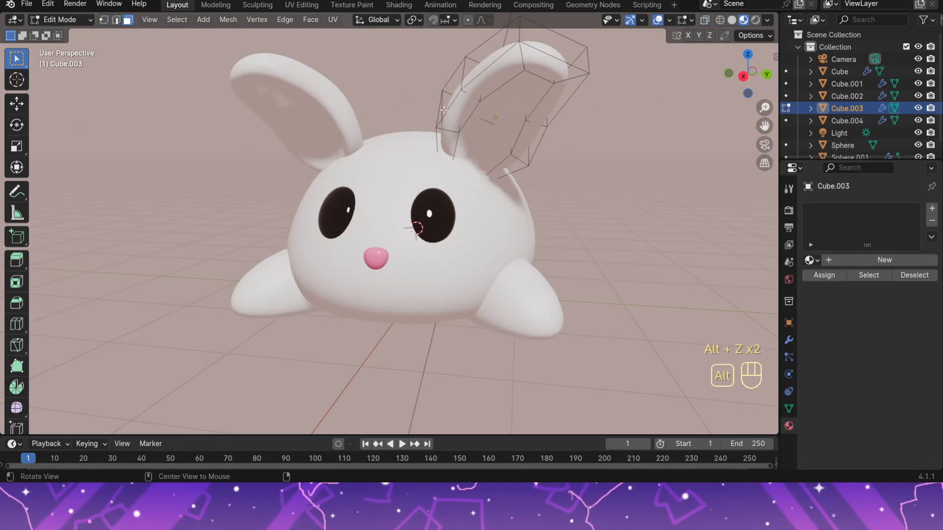
middle_click_drag(444, 110, 631, 182)
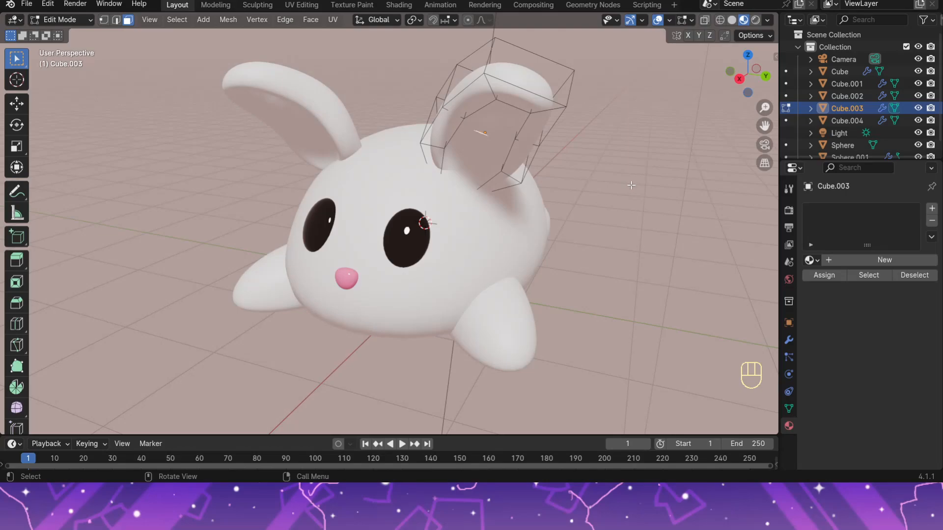
Step: Give the ears a white material with roughness 1, and assign the pink Material.002 in a second slot to the inner ear face
left_click(870, 262)
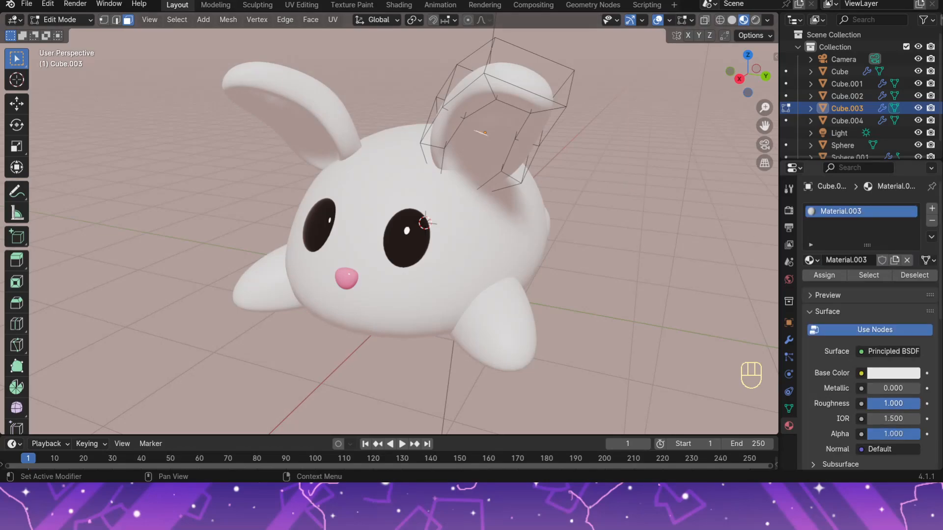
left_click(932, 209)
left_click(870, 285)
left_click(812, 285)
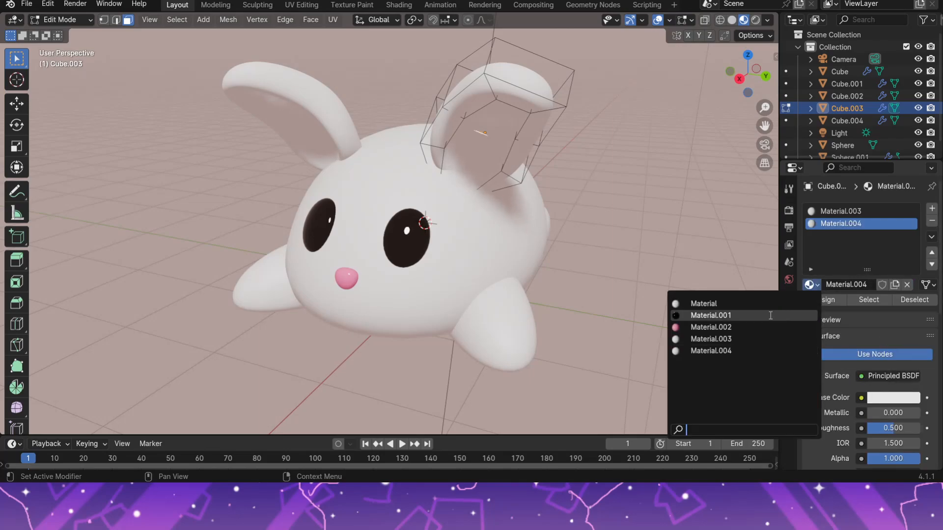
left_click(712, 326)
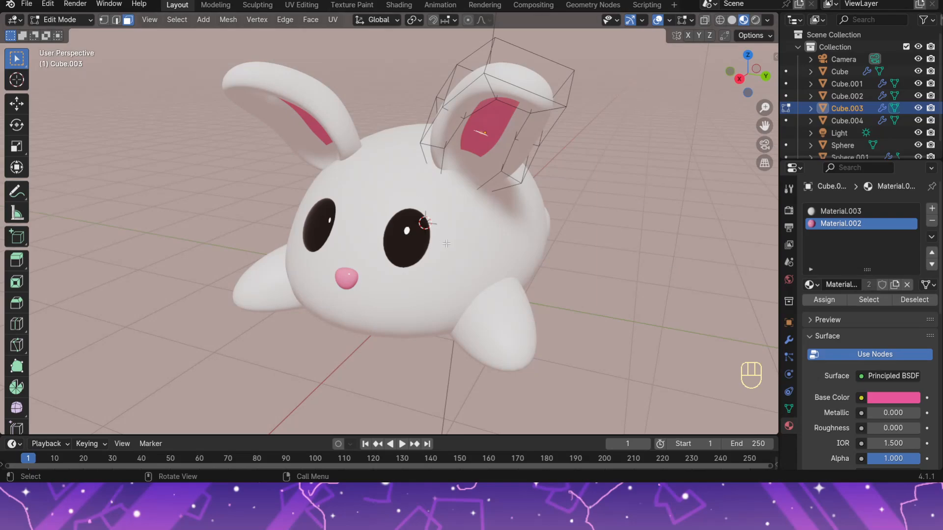
Step: Isolate the ears in local view with solid shading, facing the inner ear hollow
middle_click_drag(446, 243, 536, 98)
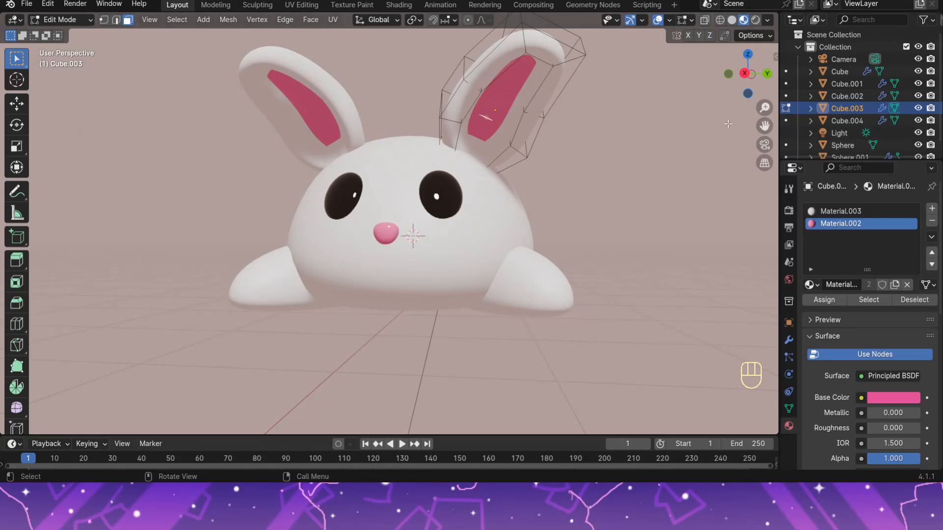
key("slash")
left_click(732, 19)
left_click(705, 19)
left_click(704, 20)
middle_click_drag(392, 243, 404, 205)
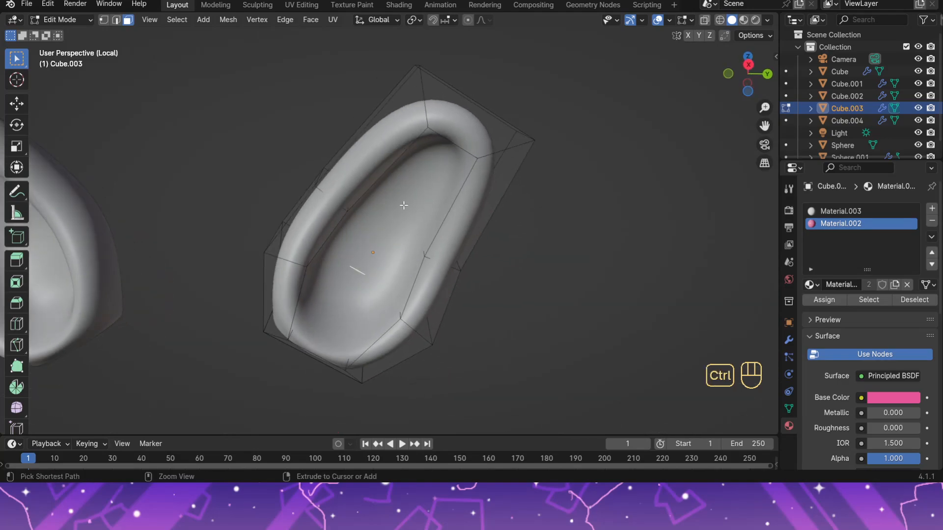
Step: Add a loop cut across the lower part of the inner ear hollow, and return to material preview with the full scene
key("ctrl+r")
left_click(359, 349)
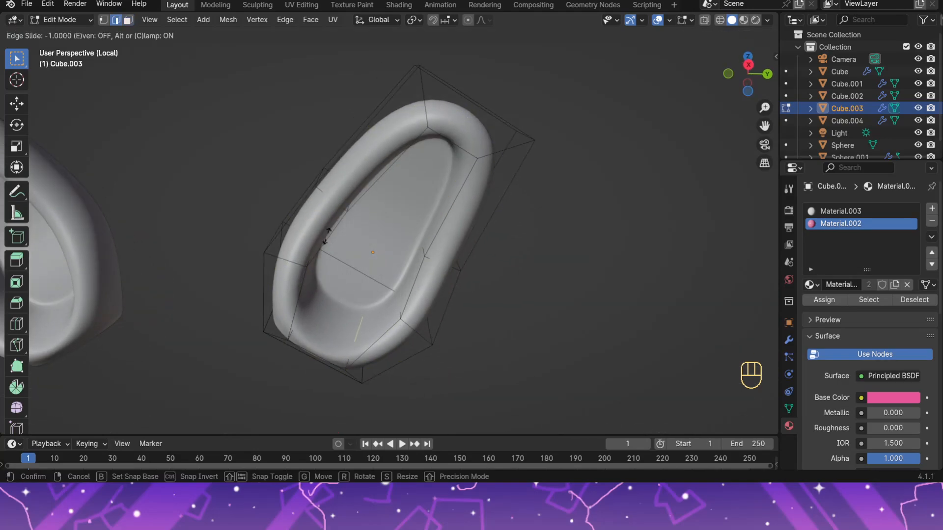
left_click(346, 301)
key("alt+z")
key("alt+z")
left_click(744, 19)
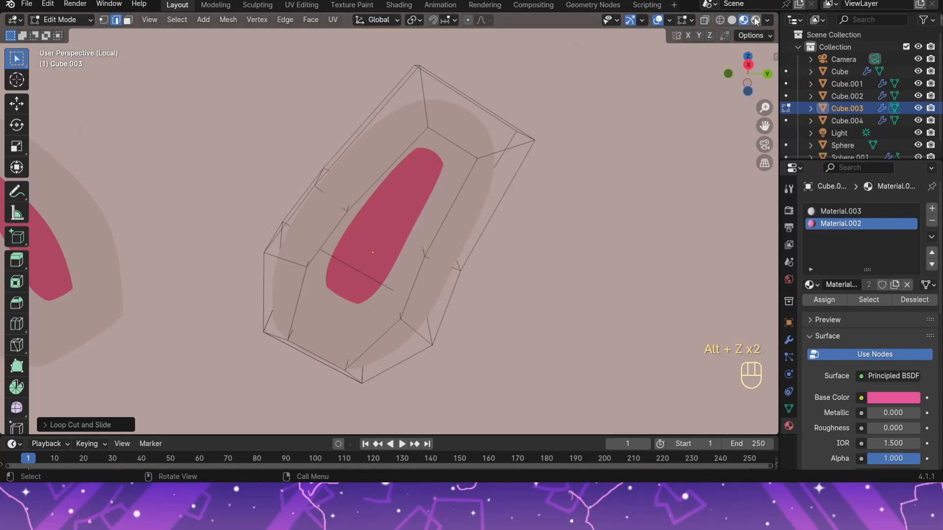
key("slash")
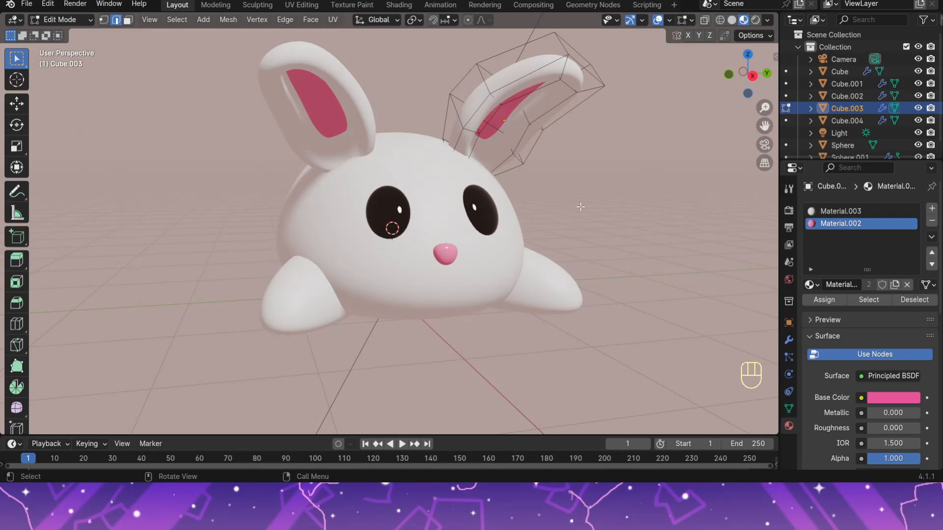
Step: Scale the whole ear mesh along its local X axis and return to Object Mode
middle_click_drag(722, 170, 585, 163)
key("a")
key("s")
key("x")
key("x")
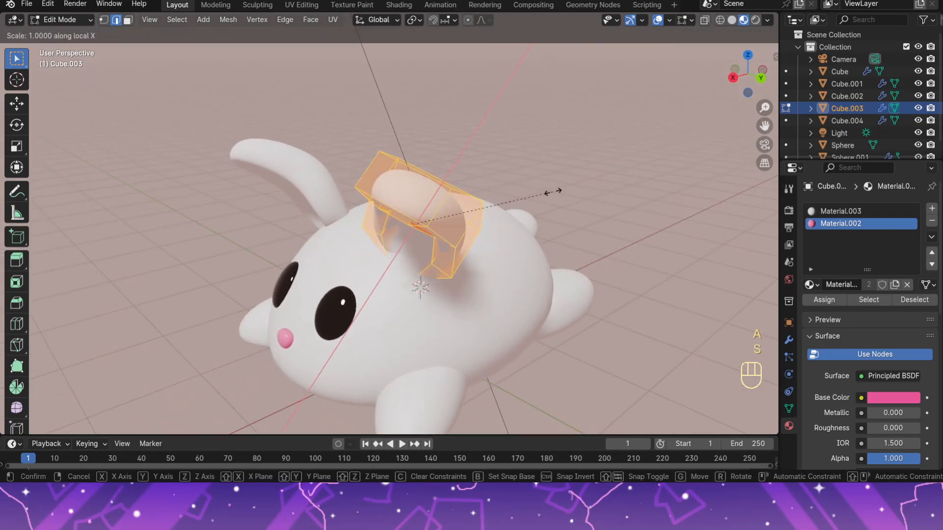
left_click(553, 192)
middle_click_drag(554, 191, 573, 160)
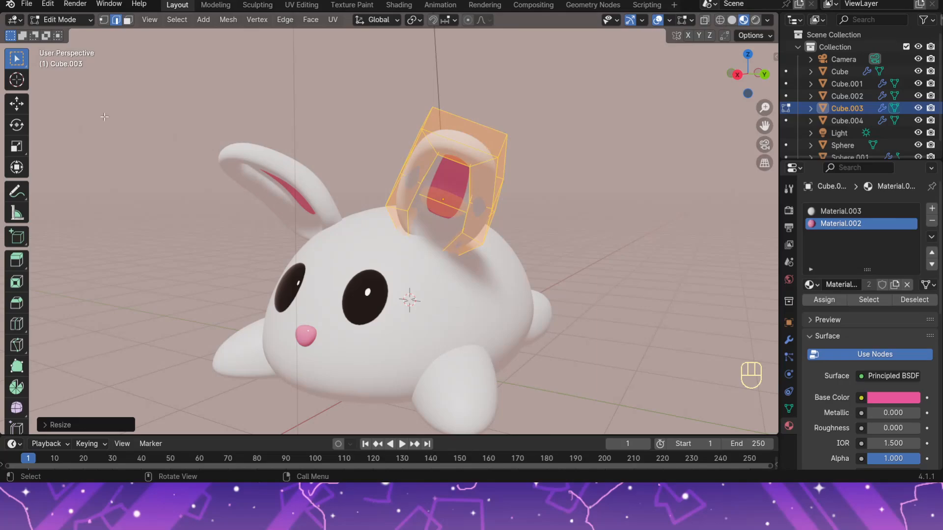
key("s")
key("x")
key("x")
left_click(537, 146)
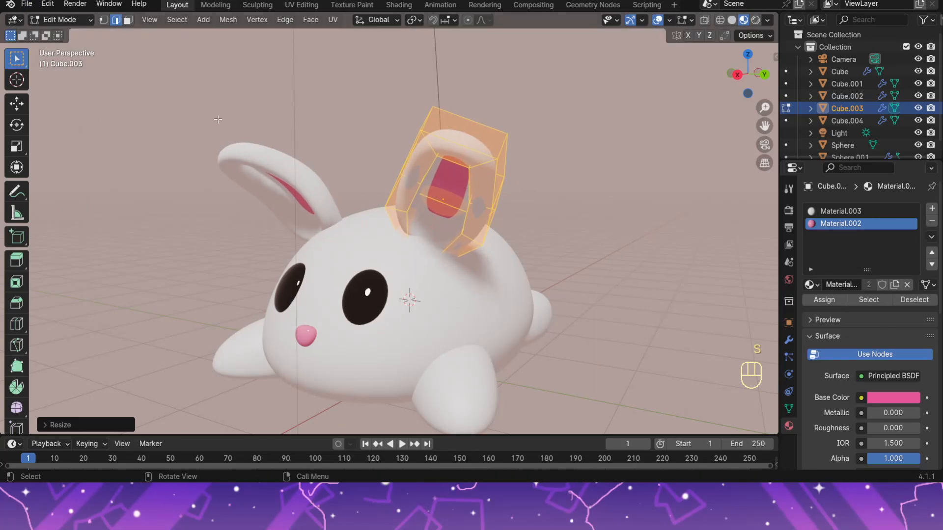
left_click(61, 20)
left_click(61, 37)
left_click(163, 147)
middle_click_drag(167, 170, 241, 184)
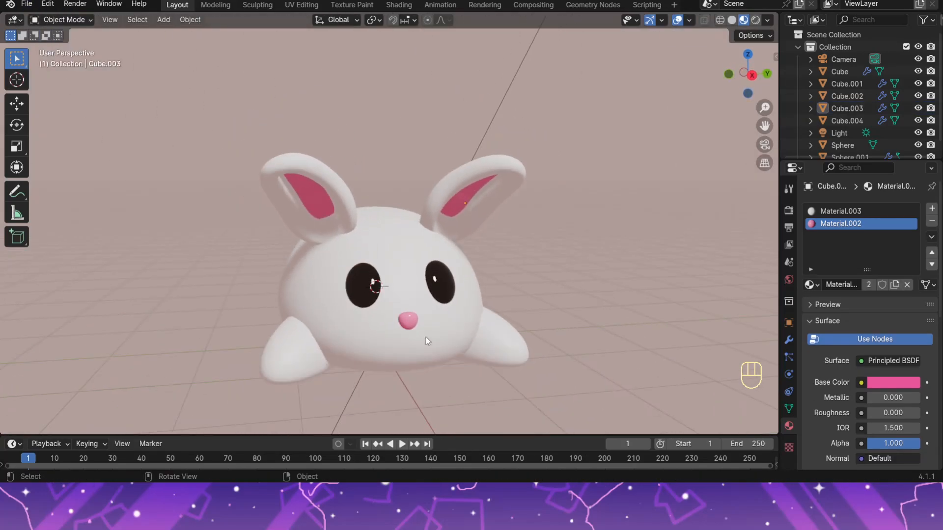
Step: Give the nose its own copy of the pink material with a lower roughness
left_click(410, 324)
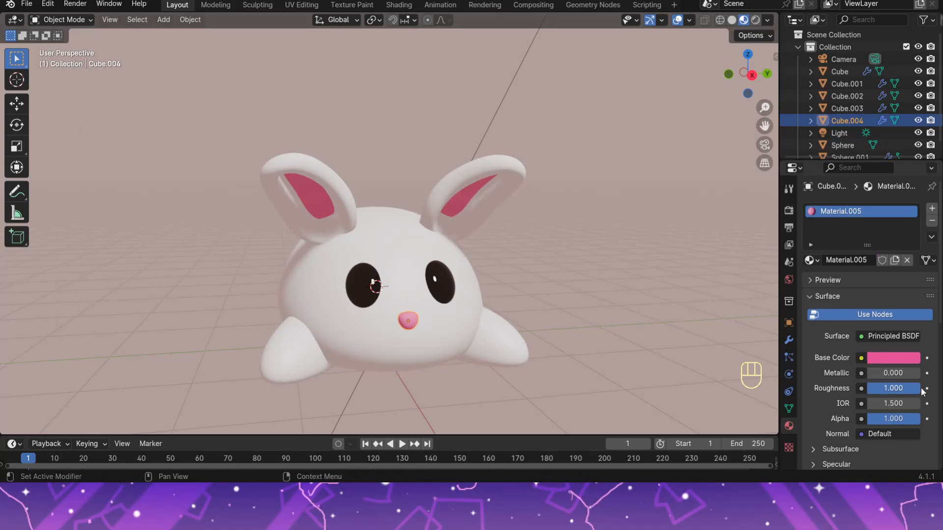
left_click_drag(923, 388, 869, 389)
left_click(613, 190)
middle_click_drag(613, 191, 597, 173)
Step: Check the bunny's ears, face and tail from several angles and save the file
left_click(484, 182)
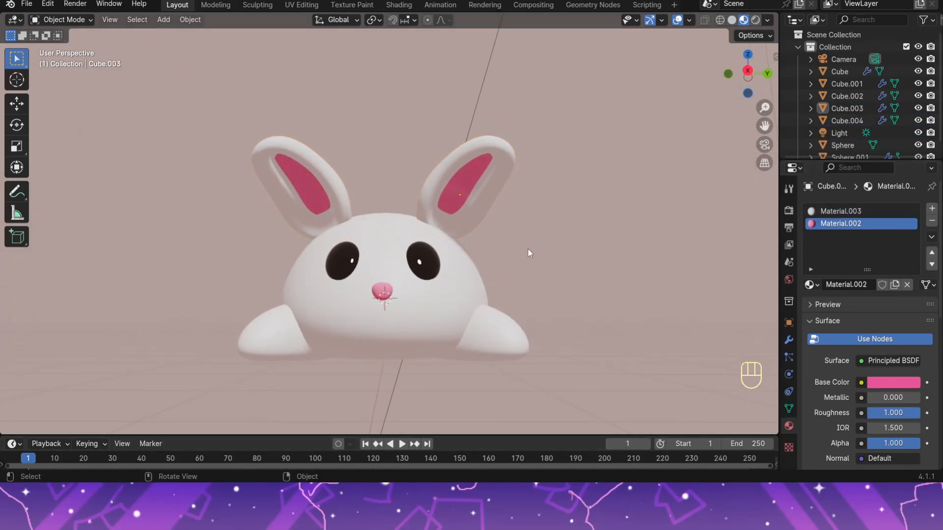
middle_click_drag(492, 233, 386, 283)
left_click(577, 281)
middle_click_drag(446, 166, 549, 174)
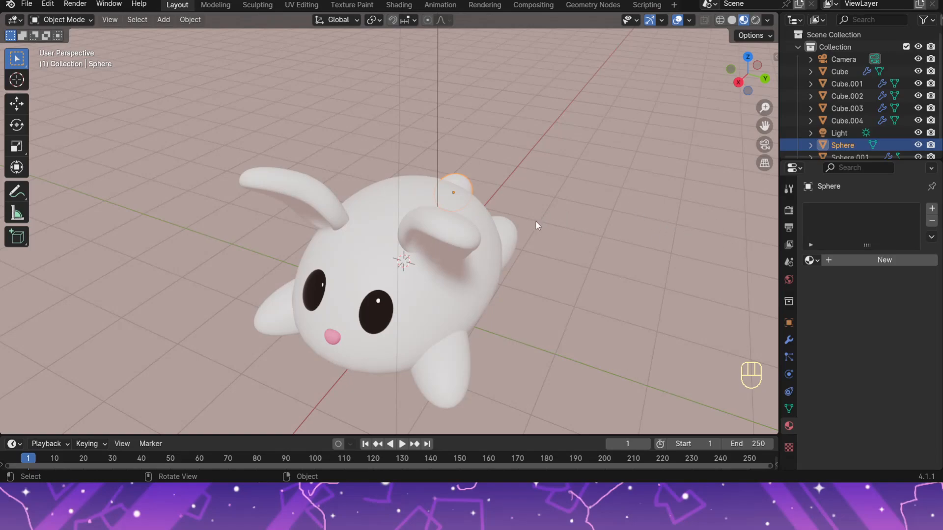
middle_click_drag(537, 222, 623, 225)
left_click(27, 4)
left_click(67, 84)
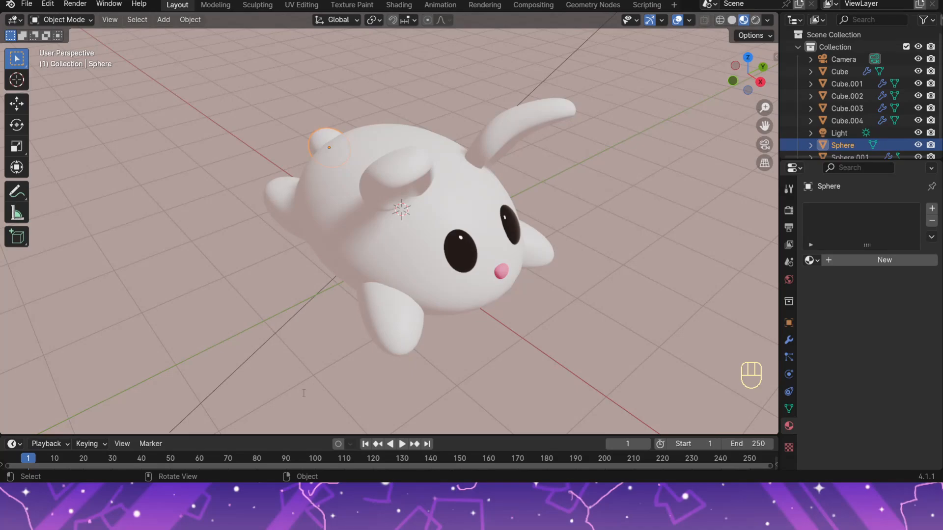
middle_click_drag(738, 358, 560, 310)
scroll(538, 315, "down", 3)
key("shift+a")
mouse_move(526, 243)
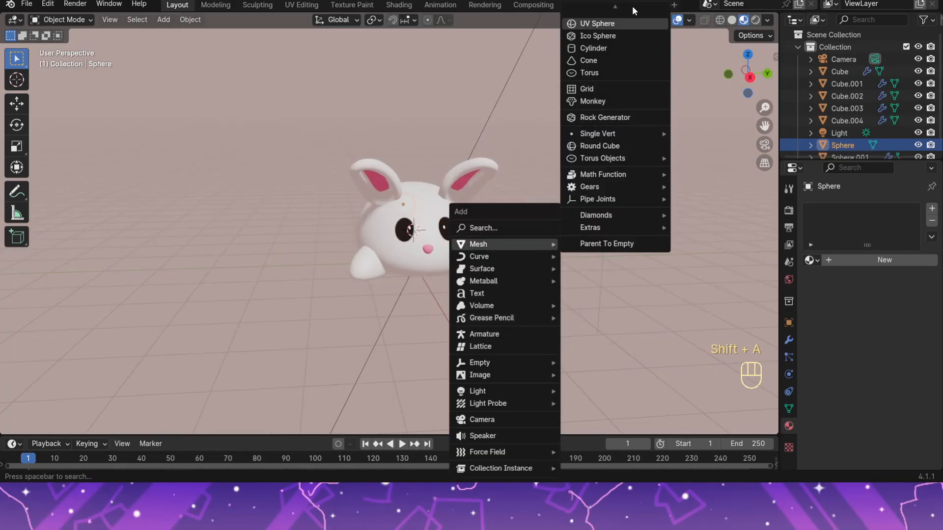
left_click(633, 11)
key("s")
left_click(512, 305)
key("ctrl+z")
Step: Snap the 3D cursor to the world origin
left_click(188, 21)
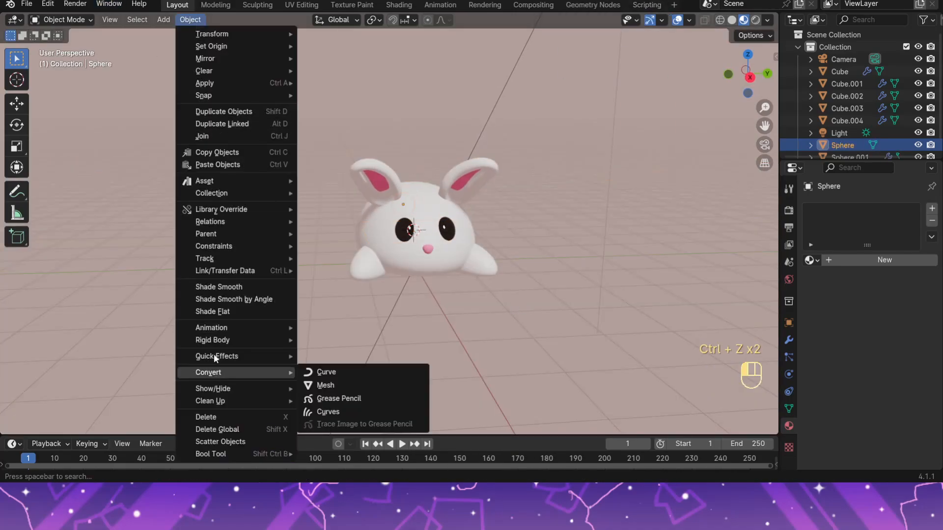
mouse_move(275, 96)
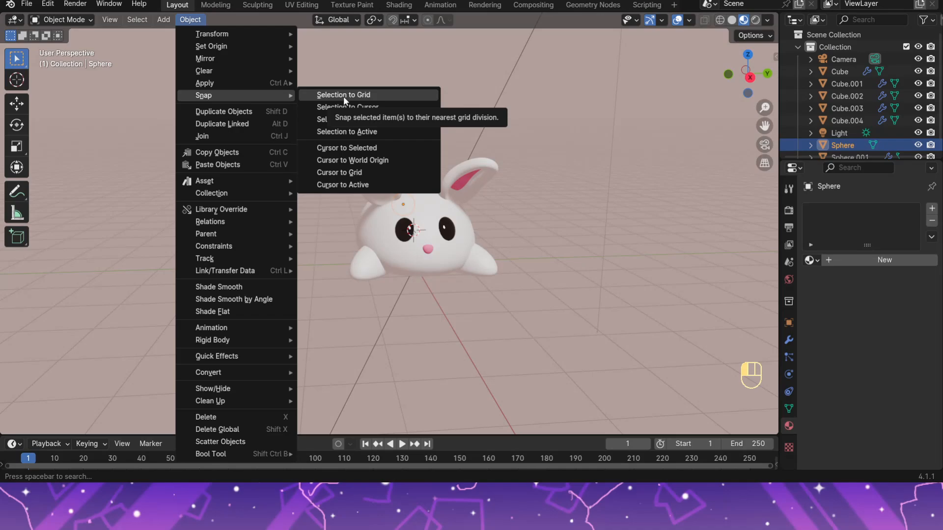
left_click(358, 184)
left_click(190, 20)
mouse_move(222, 96)
left_click(350, 160)
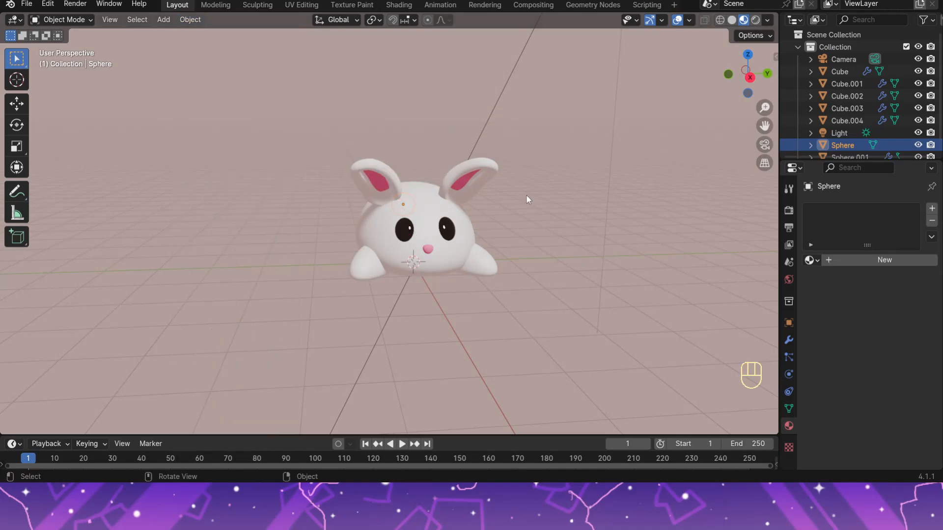
Step: Add a plane at the world origin and scale it up into a large floor under the bunny
key("shift+a")
mouse_move(569, 244)
left_click(661, 21)
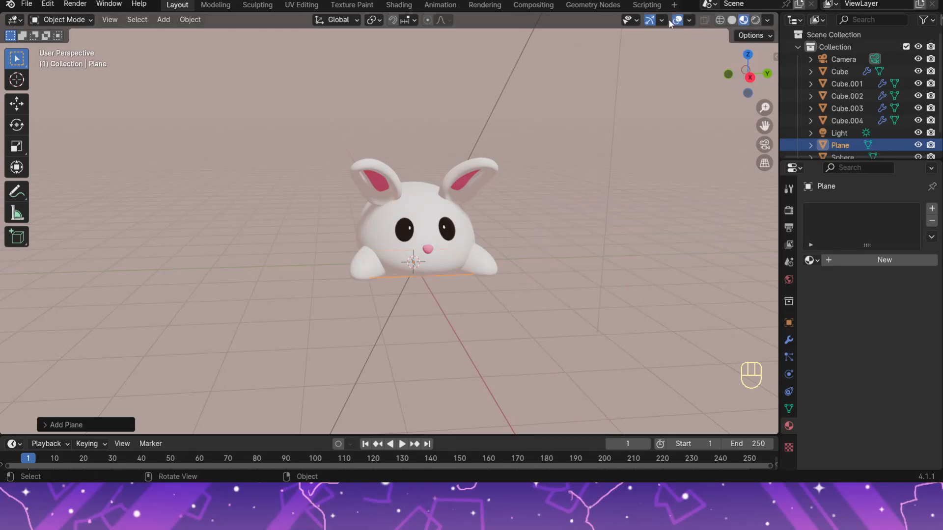
key("s")
left_click(583, 244)
scroll(489, 209, "down", 7)
middle_click_drag(386, 176, 474, 201)
Step: In Edit Mode, extrude the floor plane's rear edge upward in front view to form a back wall
left_click(63, 20)
left_click(83, 48)
middle_click_drag(219, 189, 234, 224)
left_click(752, 83)
key("e")
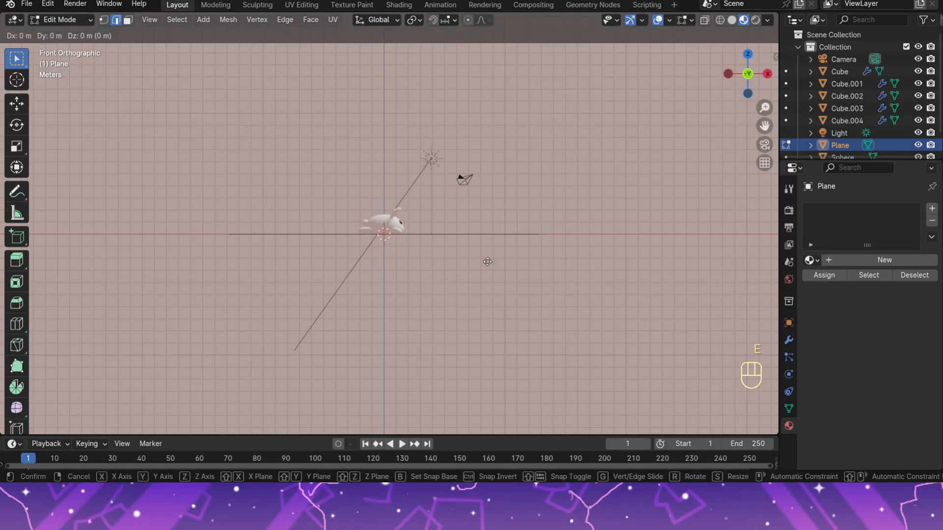
left_click(510, 73)
Step: Move the back wall's upper edge along Z and X to adjust the wall's height and tilt
middle_click_drag(512, 94, 537, 155)
key("g")
key("z")
left_click(548, 120)
middle_click_drag(547, 122, 557, 189)
key("g")
key("x")
left_click(462, 185)
Step: Bevel the crease between the floor and the back wall into a rounded curve
middle_click_drag(461, 186, 336, 242)
middle_click_drag(457, 171, 456, 196)
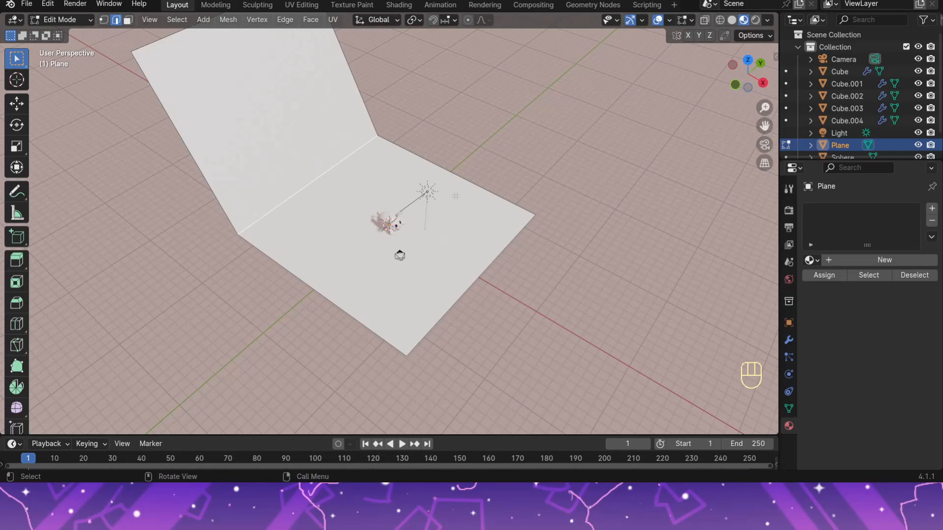
left_click(505, 234)
middle_click_drag(505, 233, 464, 235)
Step: Widen the entire backdrop mesh along Y and return to Object Mode
key("a")
key("s")
key("y")
left_click(642, 248)
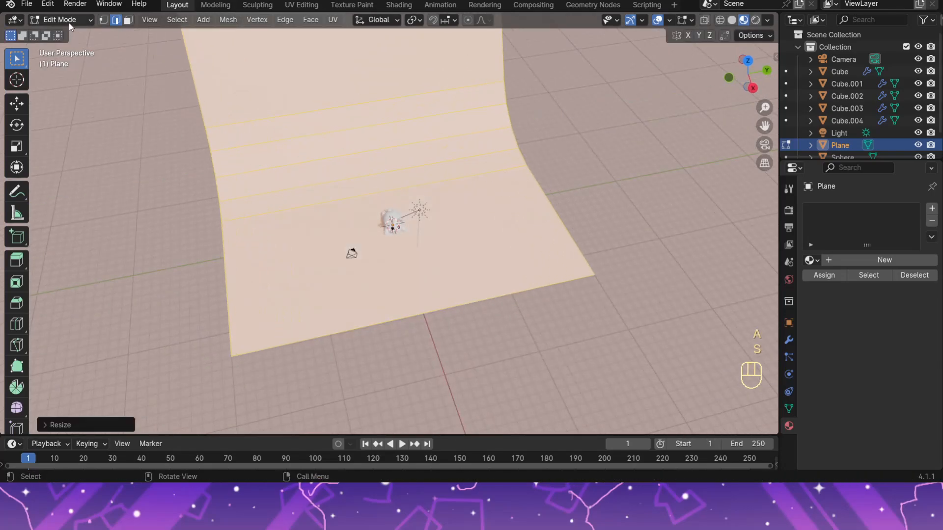
left_click(61, 20)
left_click(62, 33)
Step: Shade the backdrop smooth and frame the bunny from the front
right_click(344, 101)
left_click(345, 101)
left_click(487, 319)
scroll(482, 279, "up", 7)
middle_click_drag(482, 278, 451, 226)
scroll(487, 252, "up", 2)
scroll(487, 231, "up", 3)
Step: Try flattening the eyes along Z into narrow slits
left_click(472, 232)
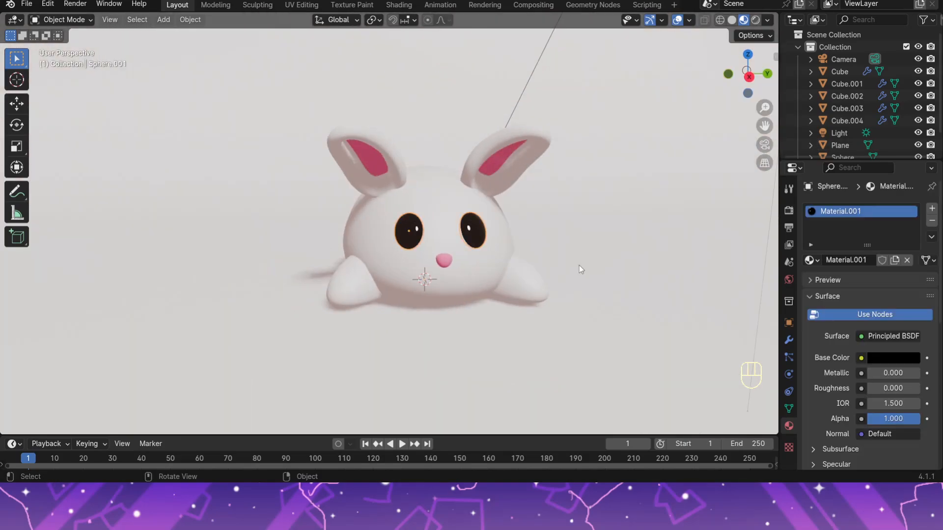
key("s")
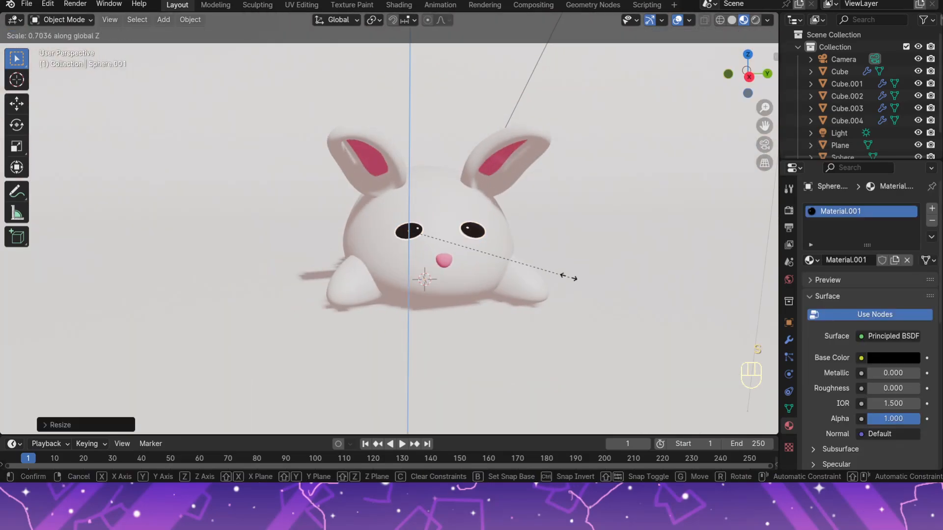
left_click(568, 238)
left_click(577, 258)
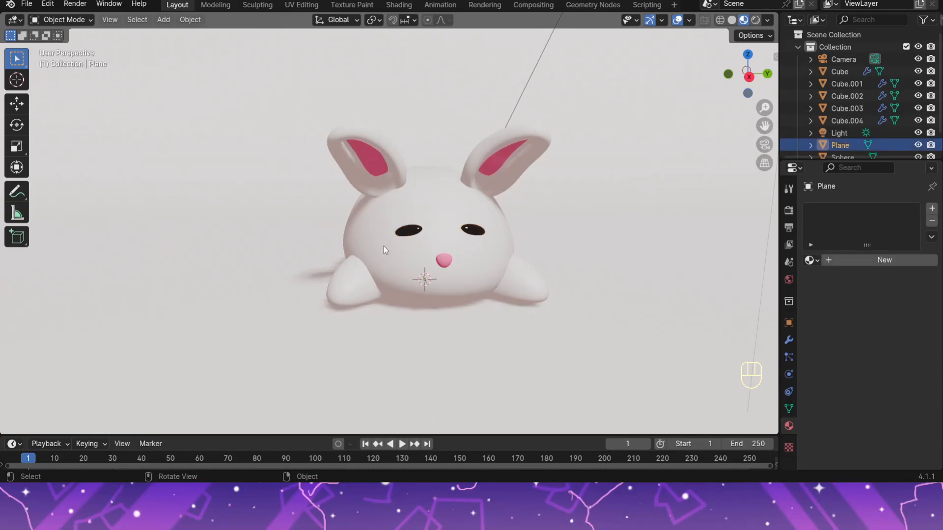
left_click(404, 236)
key("s")
key("z")
left_click(579, 228)
left_click(567, 237)
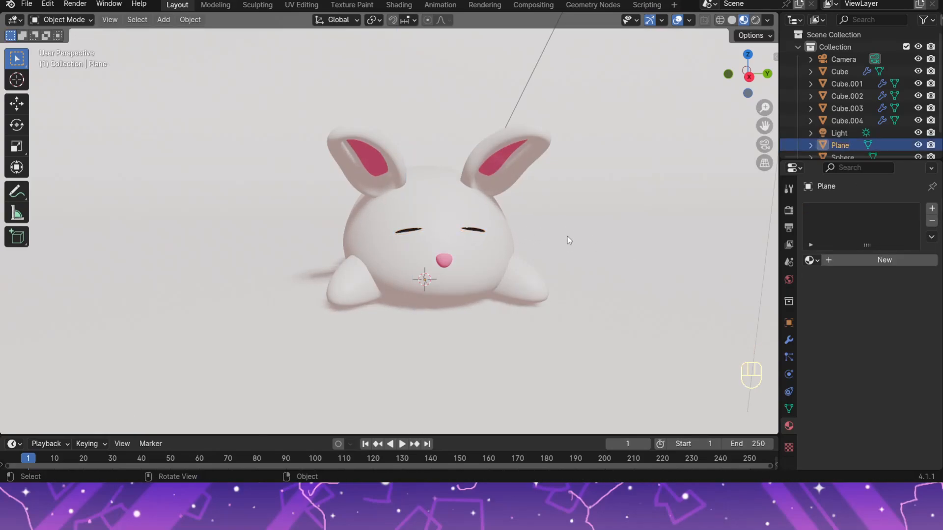
Step: Undo the Z scaling of the eyes
key("ctrl+z")
key("ctrl+z")
key("ctrl+z")
key("ctrl+z")
key("ctrl+z")
key("ctrl+z")
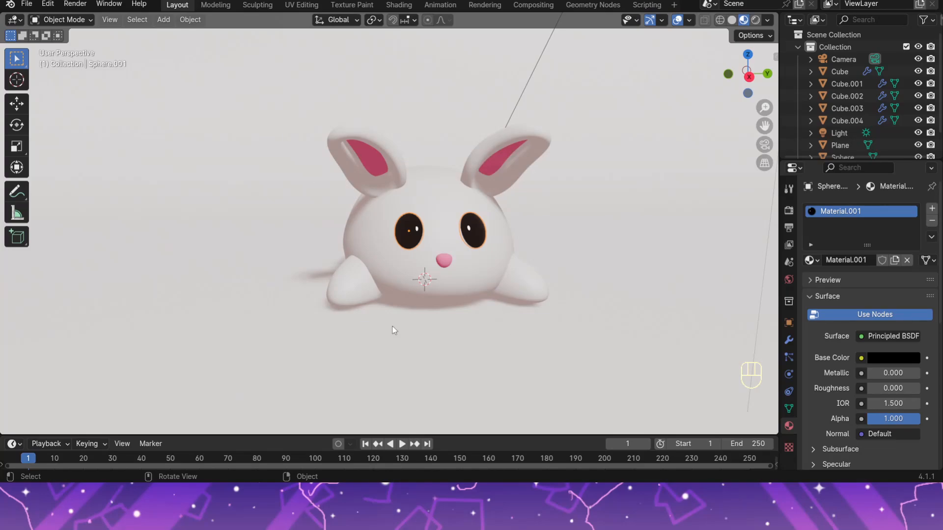
Step: Duplicate the mirrored eyes, shrink the copies into pupils and move them along their local X axis
left_click(789, 339)
key("shift+d")
key("s")
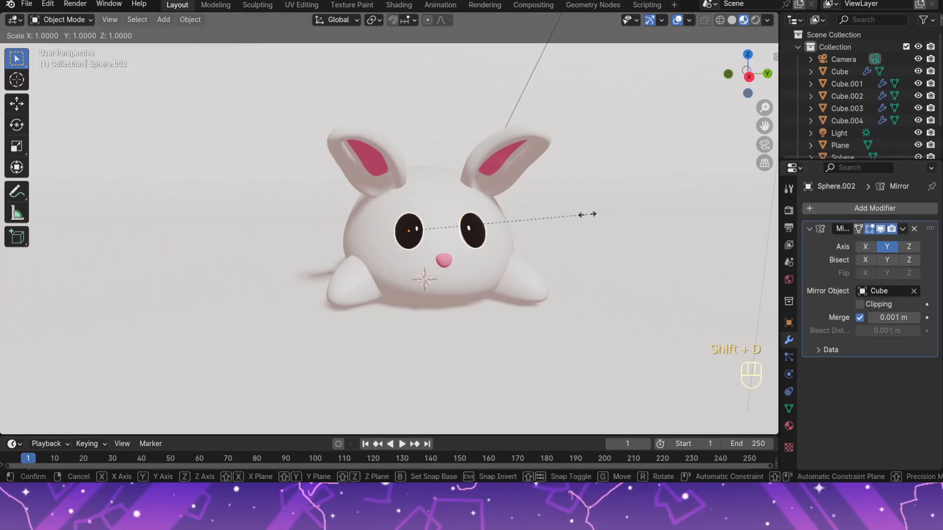
left_click(547, 219)
key("g")
key("x")
key("x")
left_click(541, 215)
Step: Set the outer eye spheres' base color to white and keep the pupils black
left_click(789, 426)
left_click(866, 260)
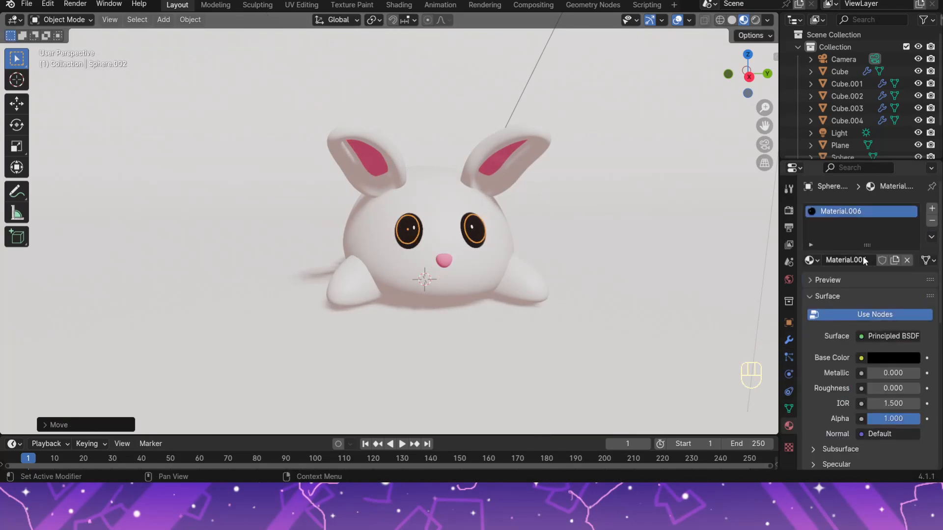
left_click(888, 358)
left_click_drag(915, 248, 911, 167)
left_click(604, 241)
left_click(477, 244)
left_click(888, 359)
left_click(590, 234)
Step: Move the pupils along Y toward the nose and adjust their size inside the eye whites
left_click(473, 236)
key("g")
key("y")
left_click(541, 229)
left_click(626, 230)
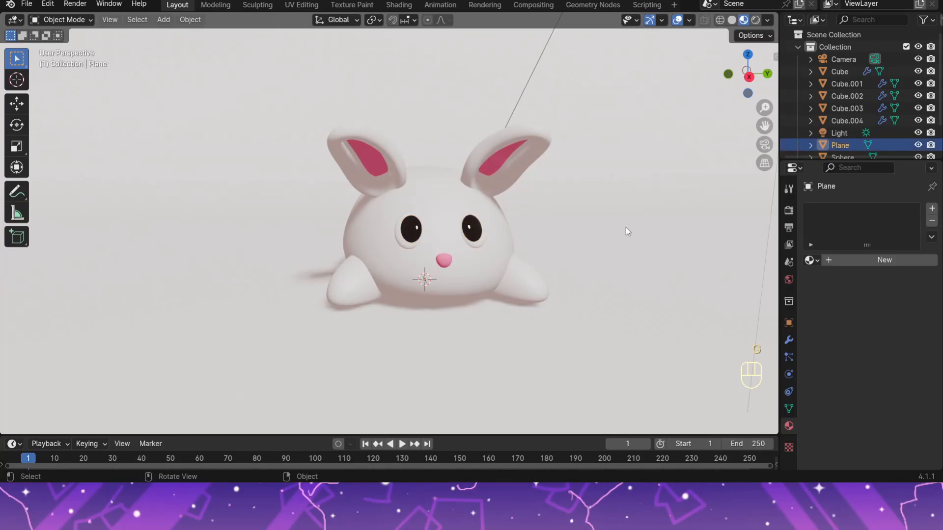
middle_click_drag(625, 230, 436, 242)
left_click(425, 238)
key("s")
left_click(496, 282)
left_click(530, 277)
Step: Move the pupils along their local X axis to fit against the eye whites
middle_click_drag(531, 278, 686, 238)
left_click(496, 246)
left_click(889, 358)
left_click(589, 251)
left_click(572, 206)
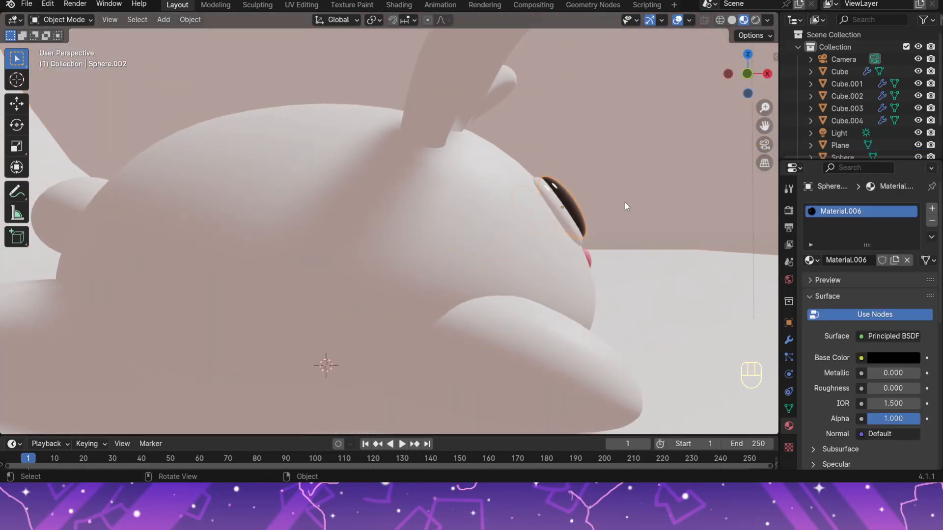
key("g")
key("x")
key("x")
left_click(621, 202)
Step: Nudge the pupils along Y within the eye whites
middle_click_drag(677, 192, 483, 230)
key("g")
key("y")
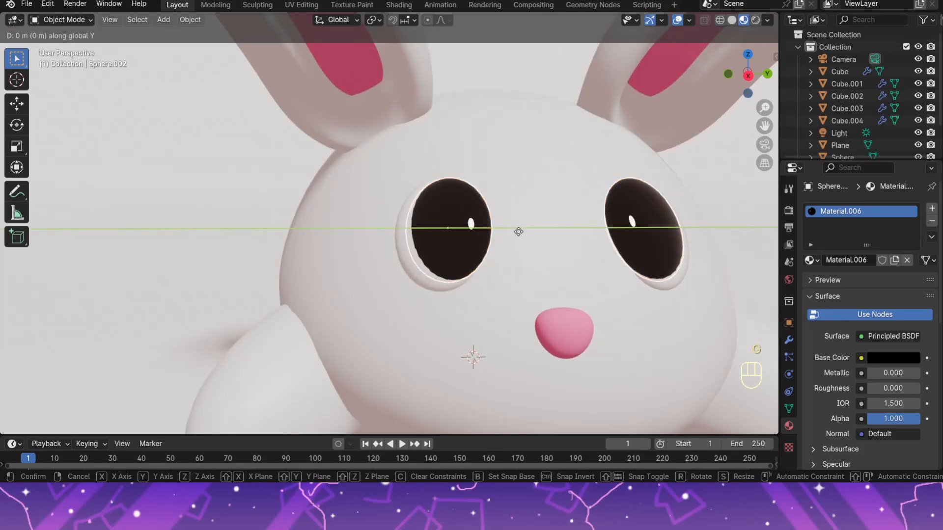
left_click(516, 229)
left_click(491, 79)
Step: Enter Edit Mode on the eye whites and select a strip of faces across the outer rim
middle_click_drag(426, 260, 493, 279)
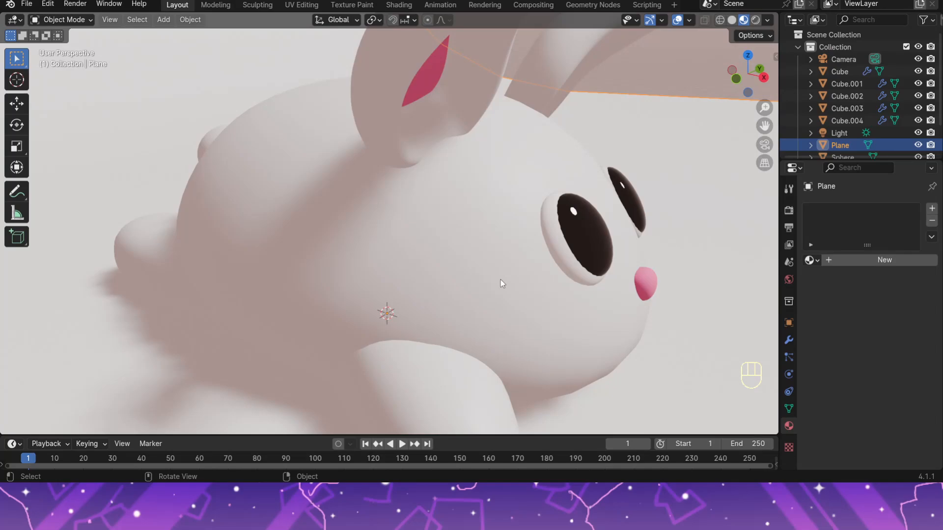
left_click(565, 233)
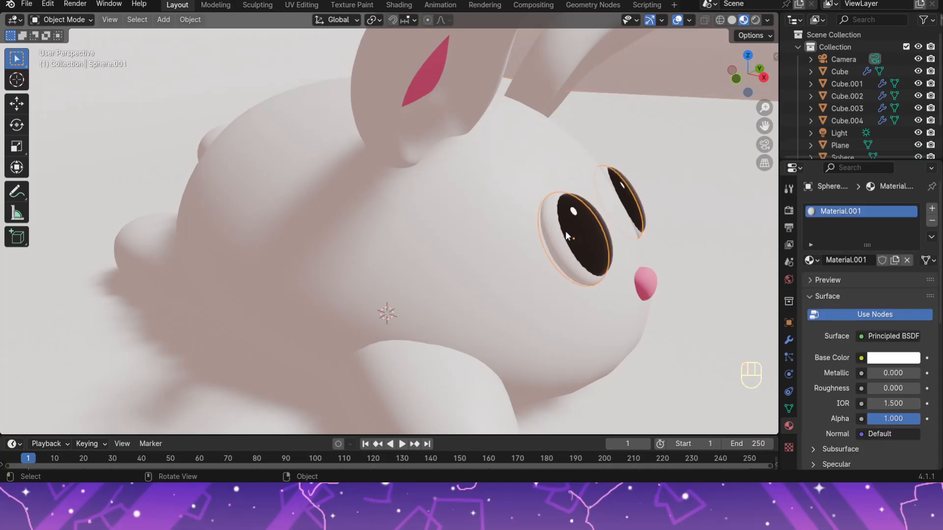
middle_click_drag(565, 231, 577, 264)
left_click(62, 20)
left_click(60, 48)
scroll(577, 264, "up", 3)
middle_click_drag(737, 221, 567, 187, "shift")
scroll(566, 187, "up", 2)
left_click(393, 231, "alt")
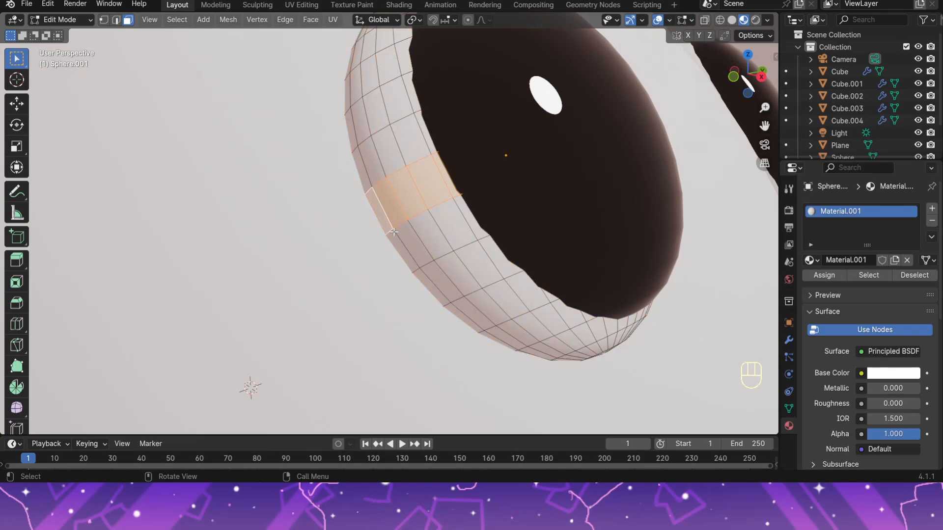
Step: Examine the eye white's mesh in isolation, and return to Object Mode with the full scene
middle_click_drag(603, 267, 471, 255)
key("KP_Divide")
scroll(552, 188, "up", 5)
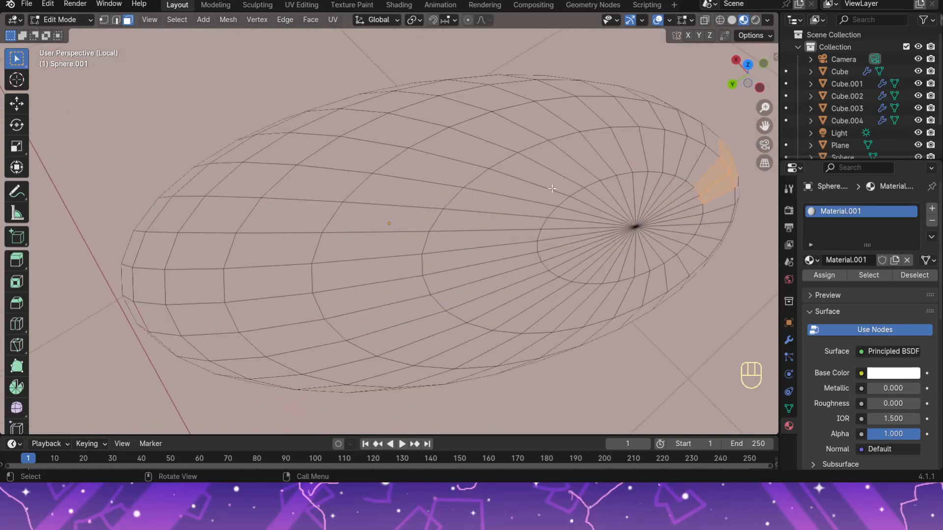
key("Tab")
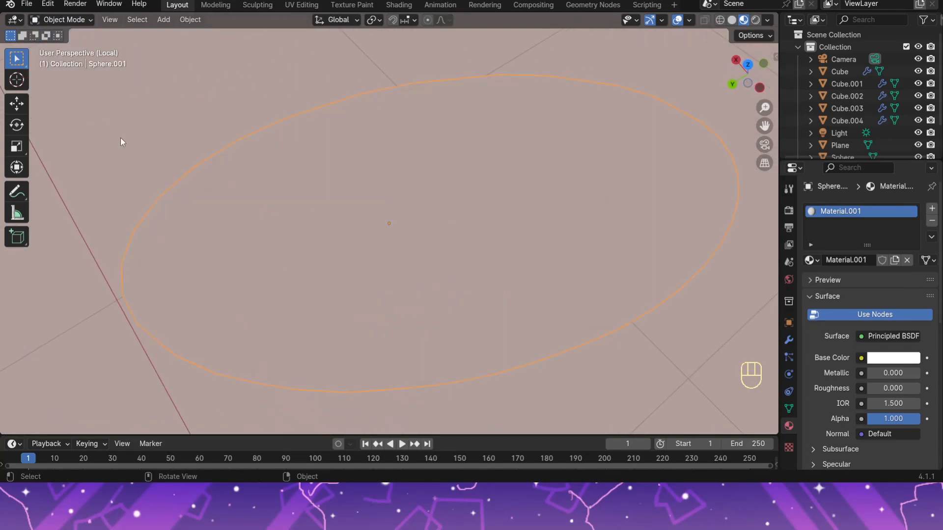
key("KP_Divide")
left_click(123, 175)
key("Tab")
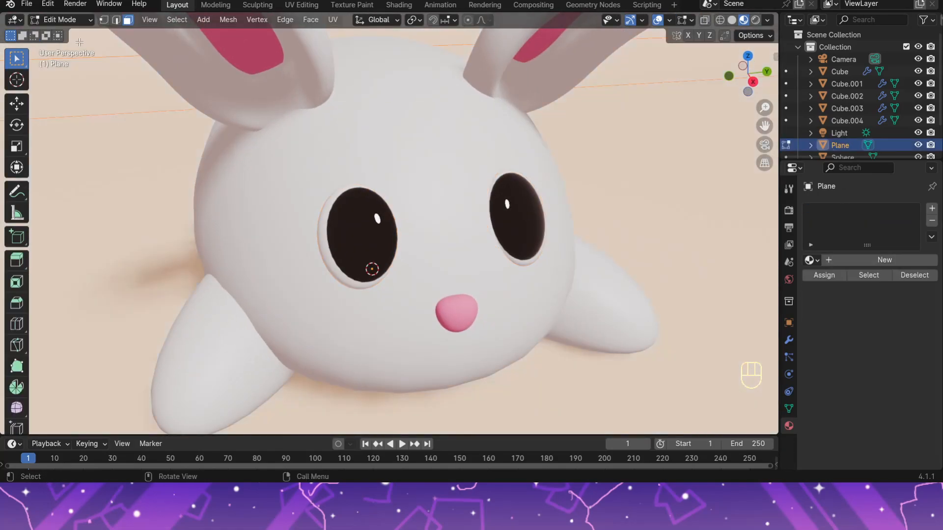
left_click(63, 34)
middle_click_drag(660, 122, 651, 80)
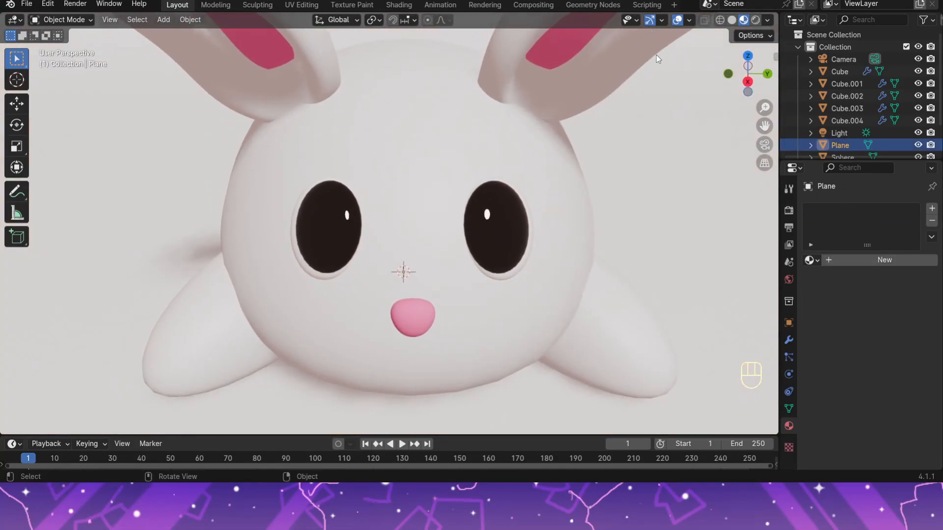
Step: Place the 3D cursor on the eye's upper inner edge in solid shading and add a single vertex there
left_click(732, 20)
middle_click_drag(287, 205, 58, 92)
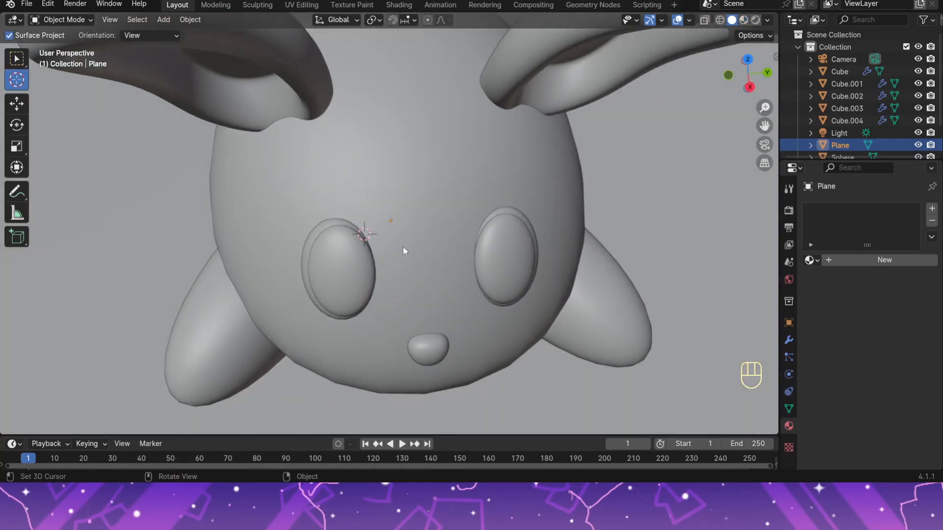
key("shift+a")
mouse_move(482, 131)
left_click(576, 131)
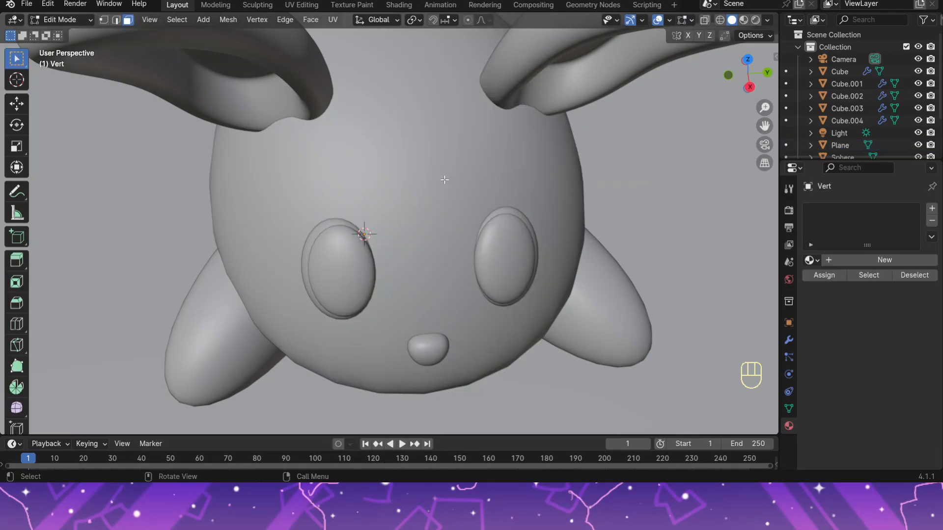
Step: Try extruding the single vertex along the rim of the eye
scroll(445, 180, "up", 4)
middle_click_drag(358, 227, 388, 224)
key("e")
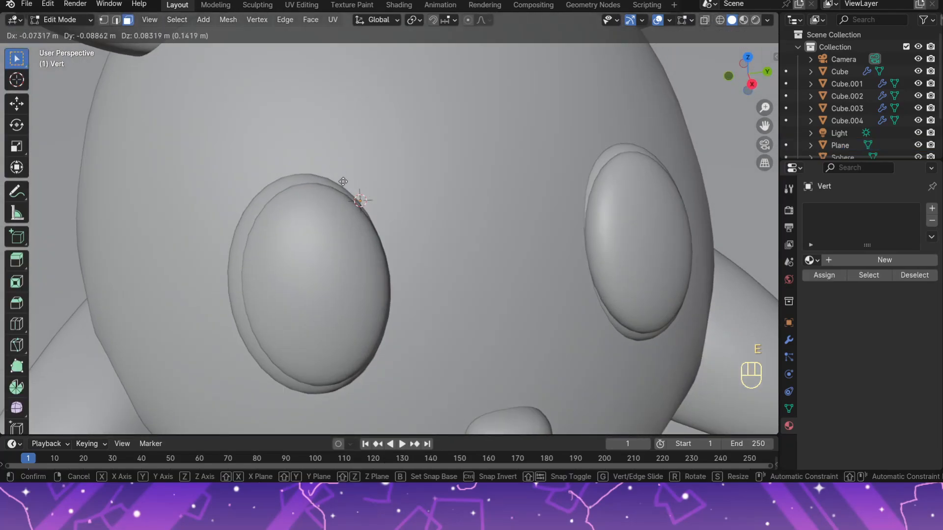
left_click(737, 246)
key("ctrl+z")
middle_click_drag(579, 244, 275, 216)
key("e")
left_click(212, 172)
key("ctrl+z")
middle_click_drag(693, 63, 776, 54)
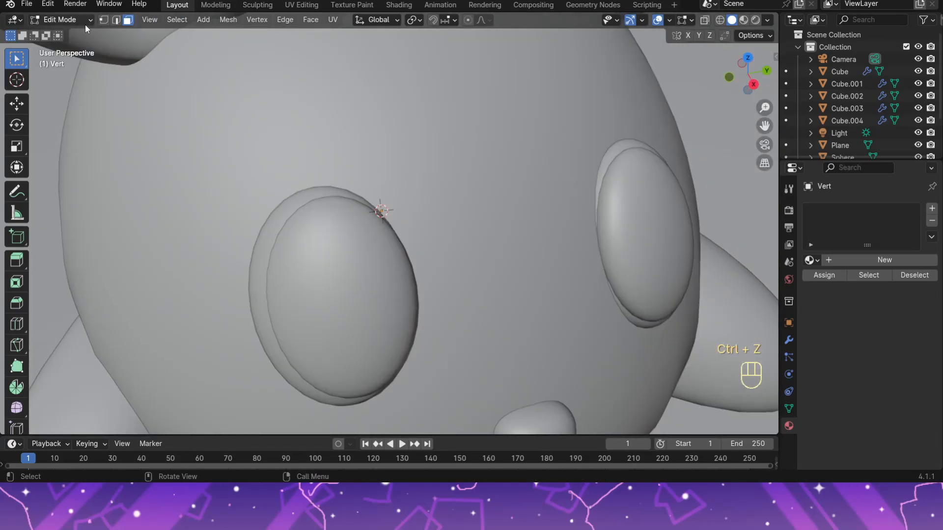
Step: Try moving the single vertex beside the eye, and undo back to before it was added
left_click(81, 21)
left_click(74, 33)
middle_click_drag(377, 211, 365, 207)
left_click(84, 47)
key("g")
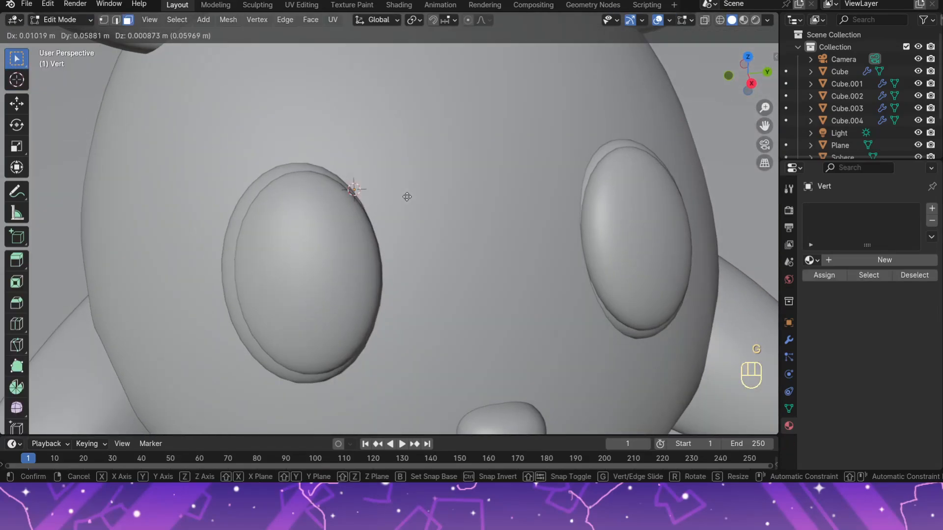
key("ctrl+z")
key("ctrl+z")
key("ctrl+z")
key("ctrl+z")
key("ctrl+z")
key("ctrl+z")
scroll(376, 190, "down", 5)
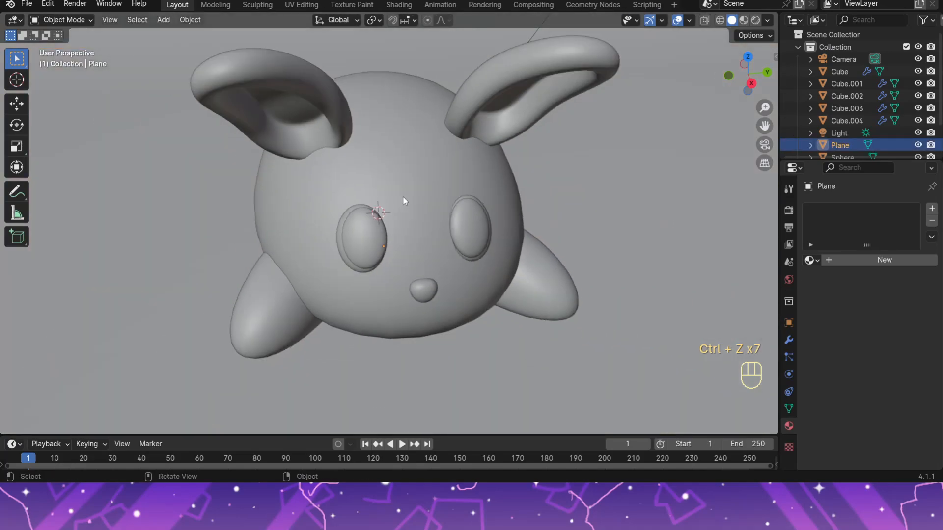
Step: Return to Object Mode and switch the viewport back to material preview shading
middle_click_drag(403, 196, 385, 170)
scroll(385, 170, "down", 6)
key("ctrl+z")
scroll(490, 288, "up", 7)
left_click(85, 20)
left_click(79, 47)
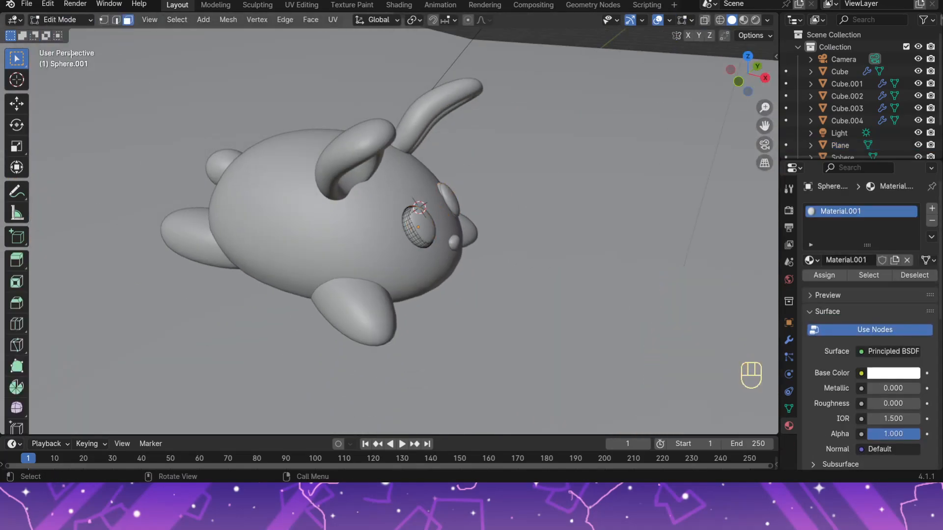
left_click(47, 4)
left_click(743, 20)
middle_click_drag(631, 146, 592, 139)
left_click(74, 20)
left_click(74, 34)
middle_click_drag(466, 245, 429, 241)
left_click(574, 261)
scroll(574, 261, "up", 5)
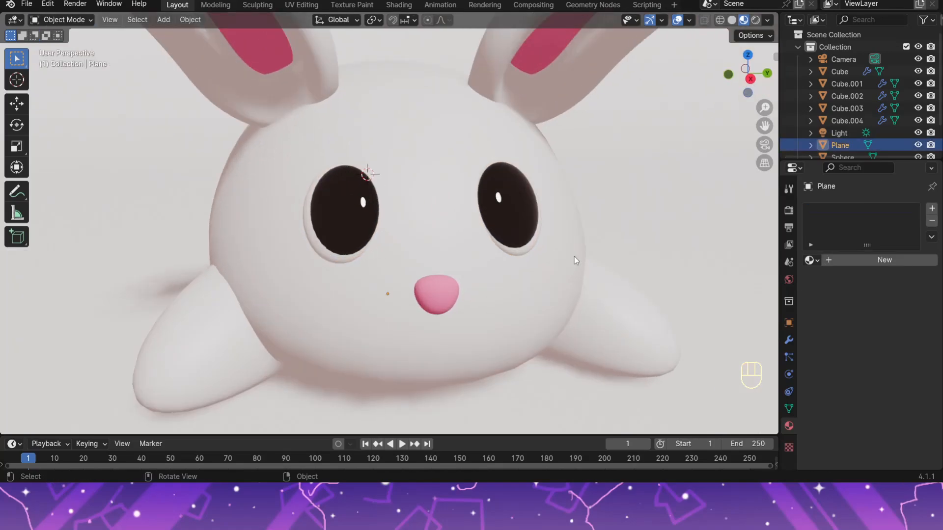
middle_click_drag(574, 261, 614, 277)
key("ctrl+z")
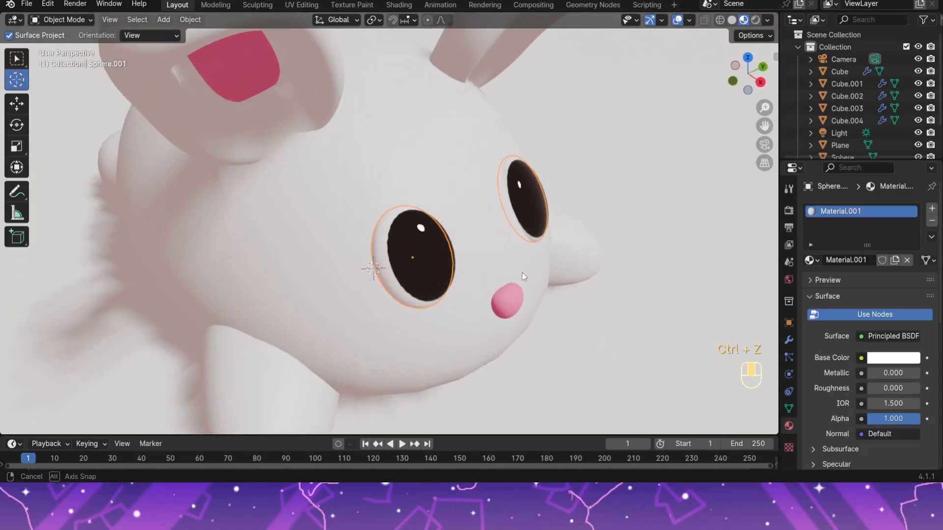
key("shift+a")
mouse_move(364, 244)
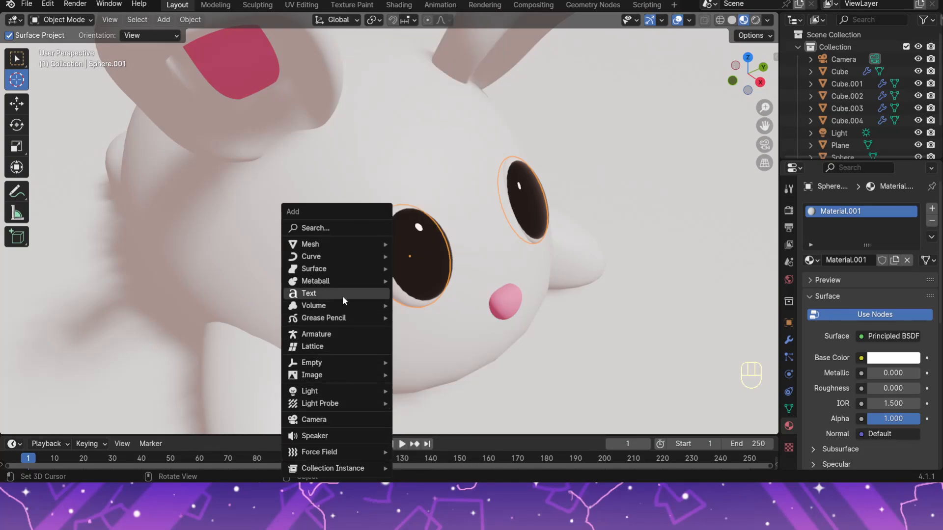
left_click(632, 209)
middle_click_drag(632, 209, 578, 208)
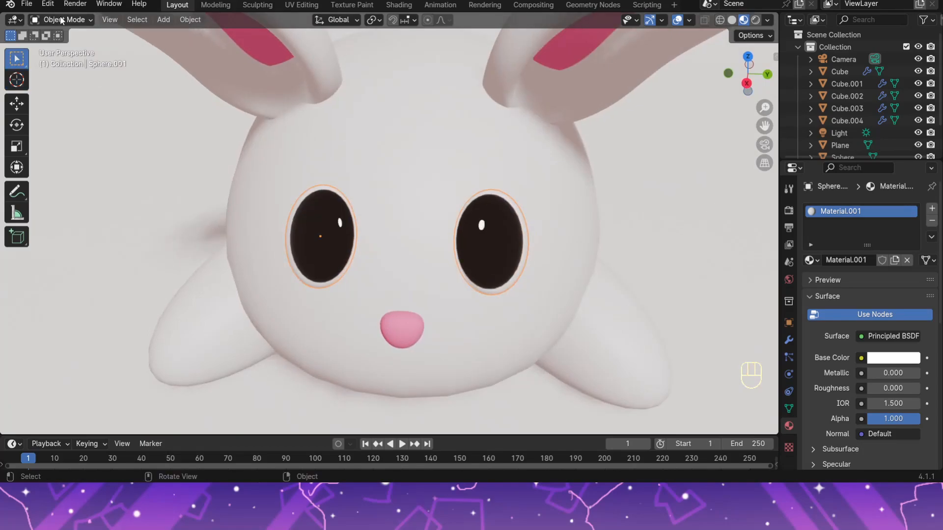
Step: Change the base color of the bunny's body material to light purple
left_click(894, 357)
mouse_move(855, 216)
left_mouse_down()
mouse_move(868, 221)
mouse_move(859, 221)
left_mouse_up()
middle_click_drag(595, 313, 614, 291)
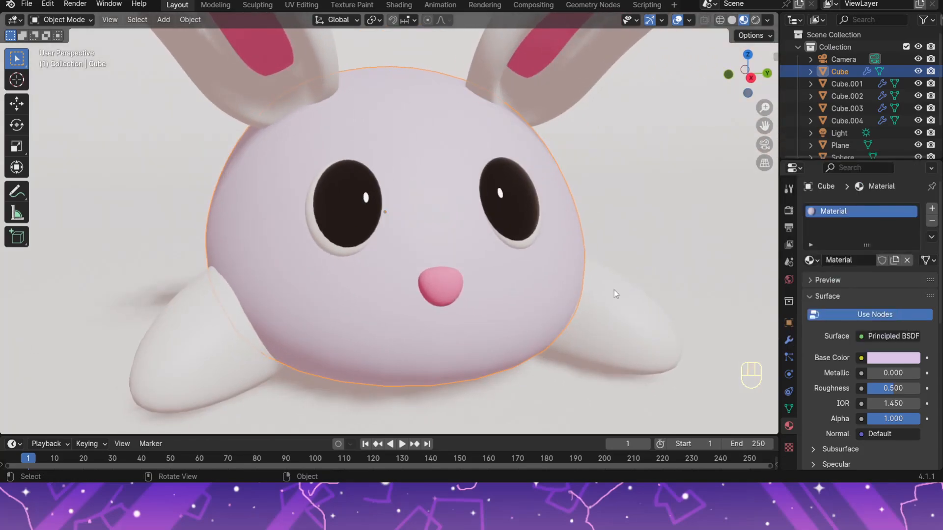
Step: Assign the existing material named Material to the front paws
left_click(605, 334)
left_click(813, 261)
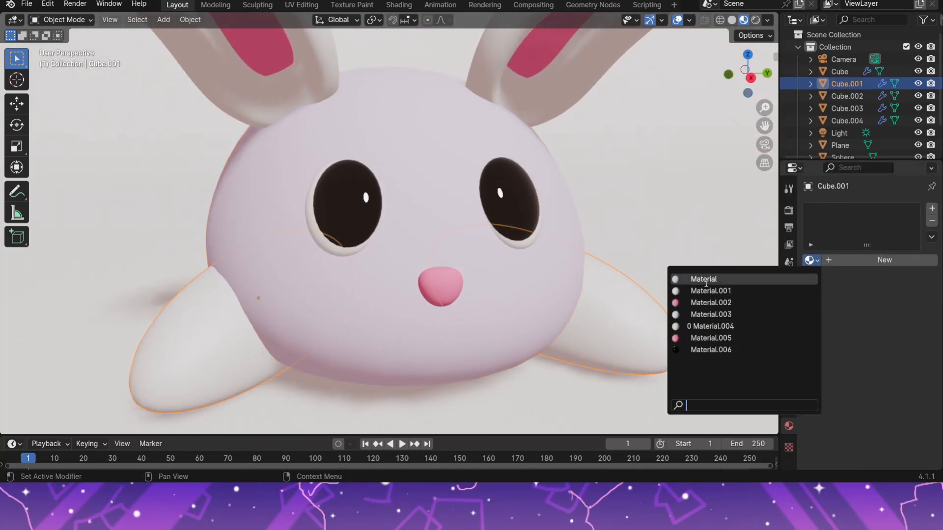
left_click(703, 280)
scroll(324, 249, "down", 4)
left_click(275, 264)
middle_click_drag(265, 267, 253, 251)
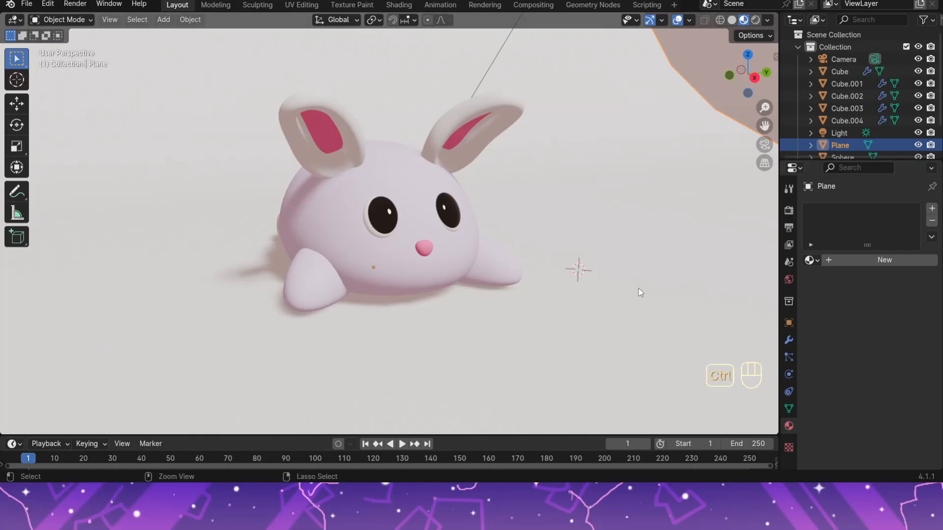
Step: Undo the front paws' material assignment and the light purple body color
key("ctrl+z")
key("ctrl+z")
key("ctrl+z")
key("ctrl+z")
left_click(614, 254)
scroll(476, 170, "up", 3)
key("ctrl+z")
key("ctrl+z")
key("ctrl+z")
key("ctrl+z")
key("ctrl+z")
scroll(653, 228, "down", 2)
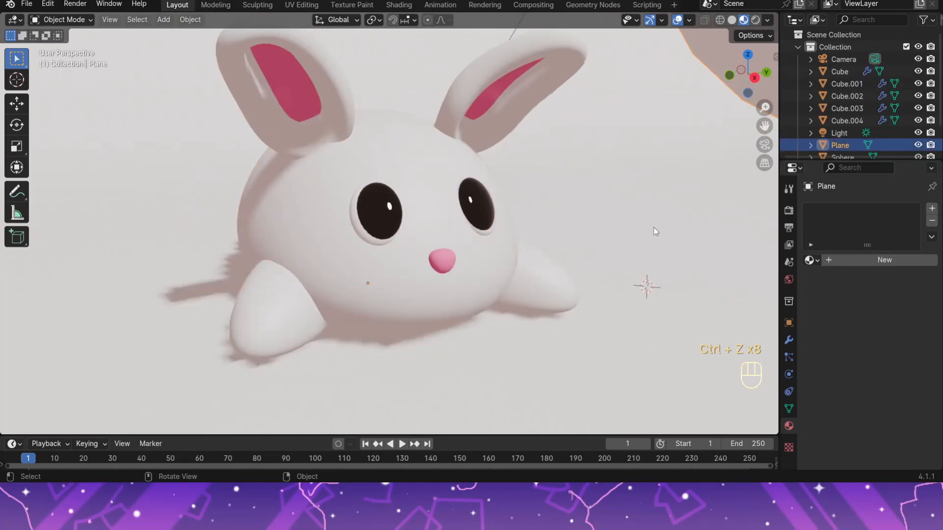
Step: Try adding a new material to the front paws
left_click(491, 251)
left_click(547, 285)
middle_click_drag(266, 288, 366, 289)
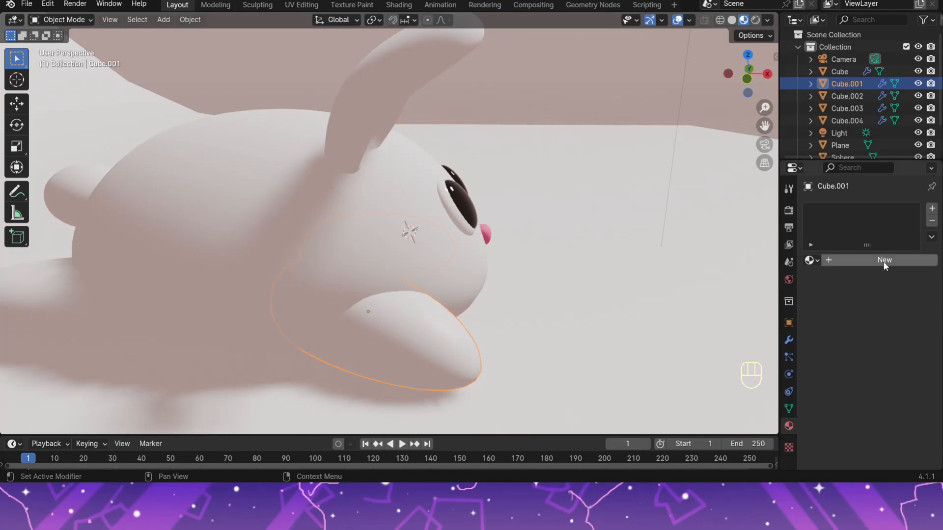
left_click(886, 262)
scroll(570, 298, "down", 2)
key("ctrl+z")
Step: Link the body's material to the front paws, hind feet and tail
left_click(342, 236, "shift")
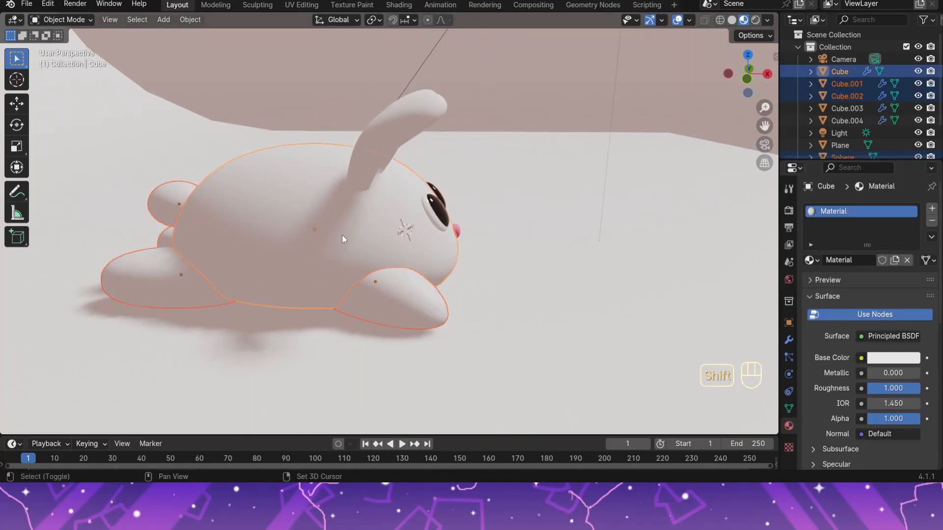
key("ctrl+l")
left_click(219, 258)
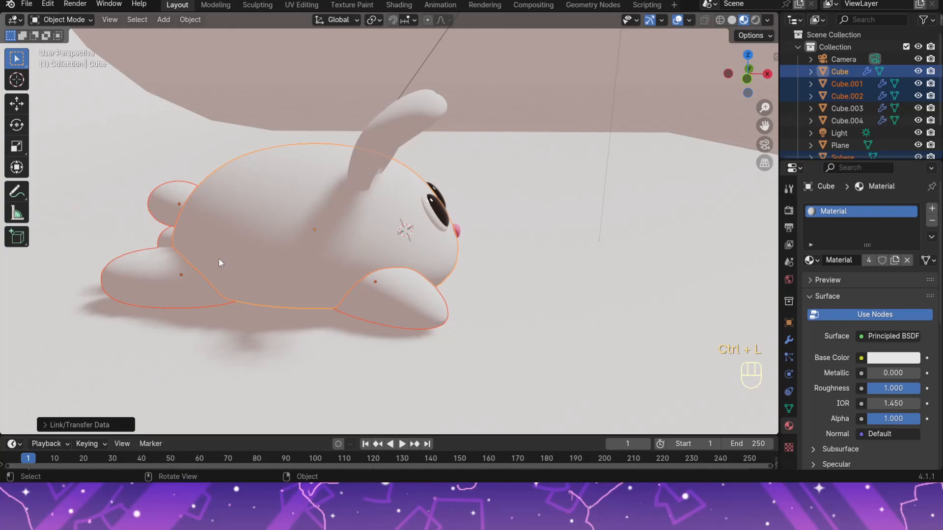
left_click(296, 268)
middle_click_drag(296, 268, 397, 267)
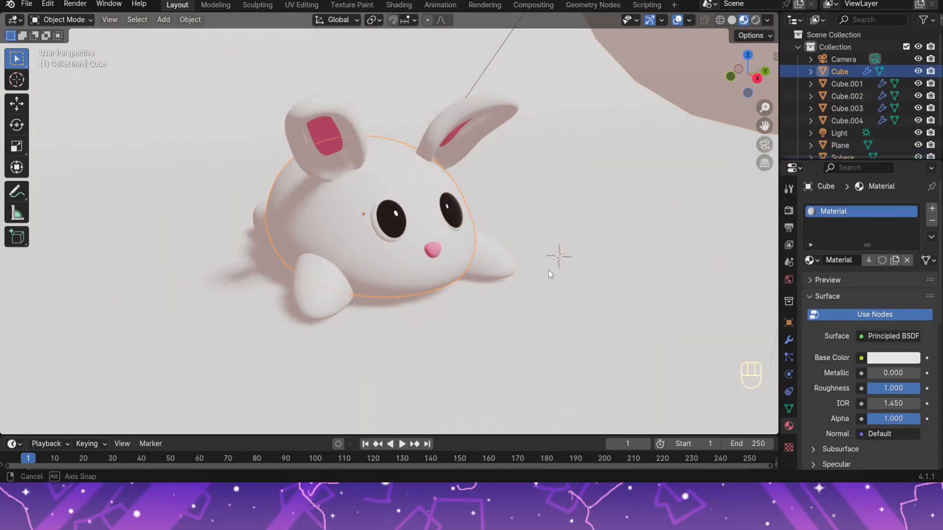
middle_click_drag(549, 270, 512, 265)
Step: Create a new material for the backdrop with a light purple base color and roughness 1.0
left_click(437, 307)
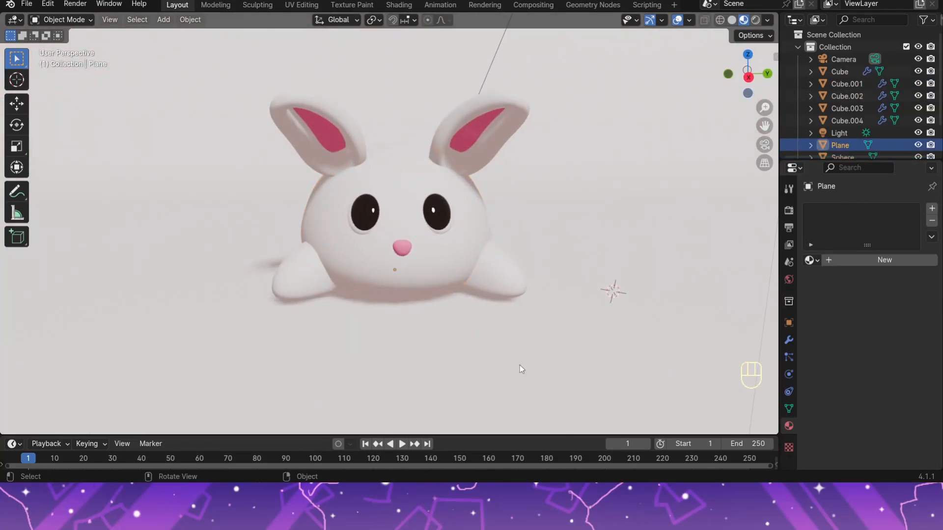
left_click(885, 260)
left_click(894, 357)
mouse_move(865, 216)
left_mouse_down()
mouse_move(868, 233)
mouse_move(836, 235)
mouse_move(868, 219)
left_mouse_up()
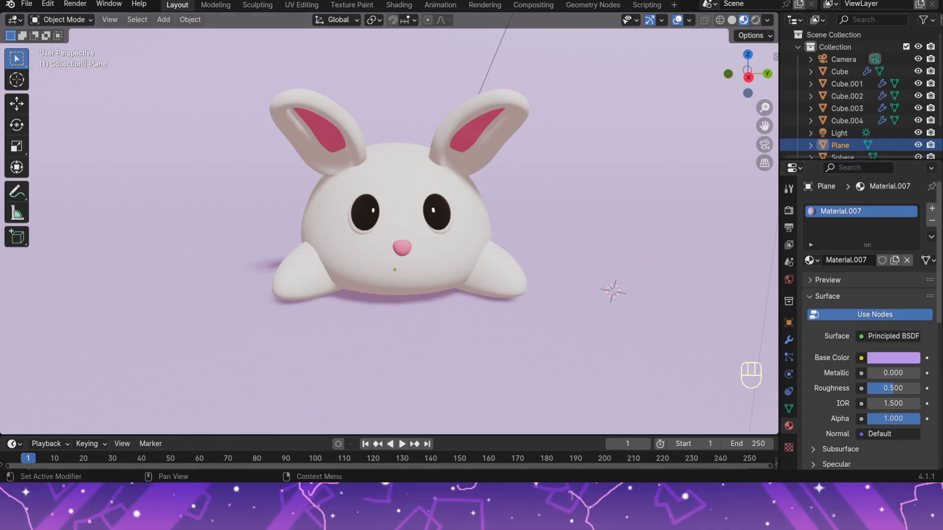
left_click_drag(902, 392, 870, 392)
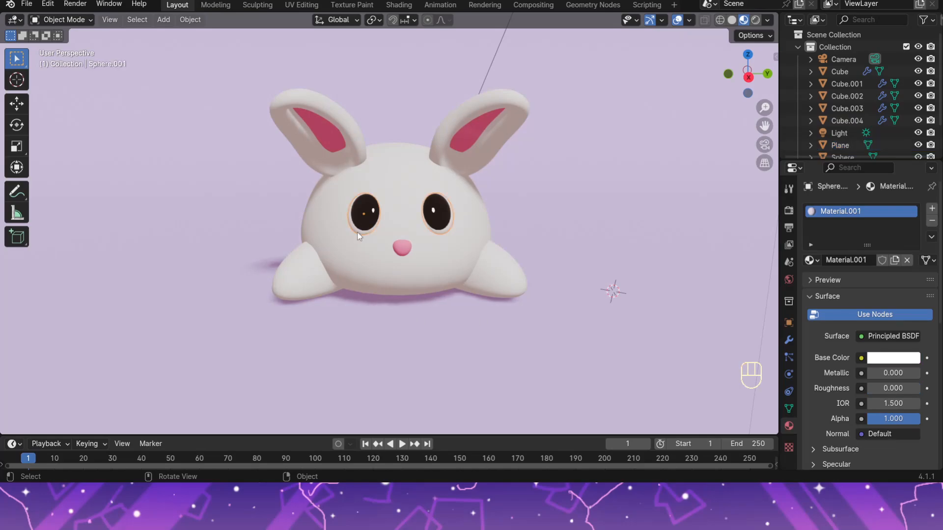
key("ctrl+z")
key("ctrl+z")
key("ctrl+z")
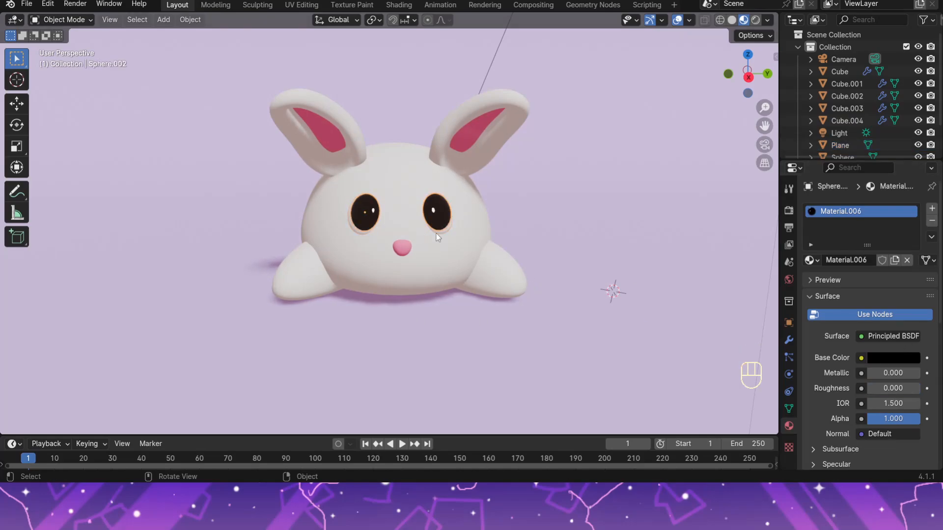
scroll(539, 338, "up", 3)
scroll(538, 335, "down", 3)
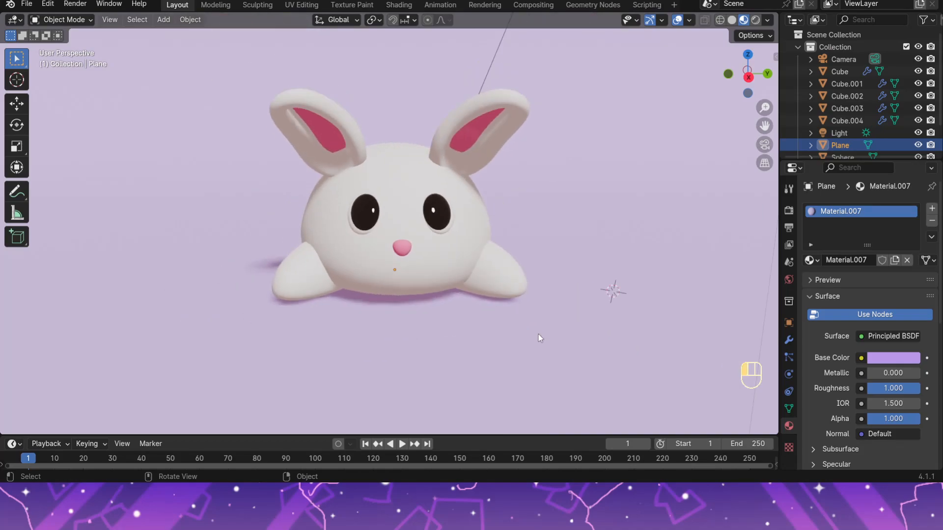
Step: Add a NURBS path on the floor beside the bunny and rotate it 90° about the Y axis to stand upright
key("shift+a")
mouse_move(569, 249)
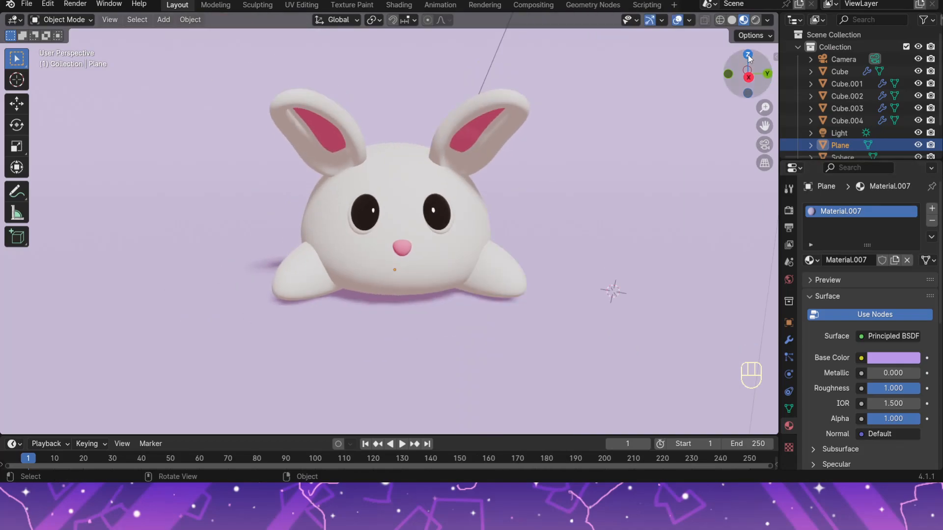
key("shift+a")
mouse_move(528, 252)
mouse_move(612, 7)
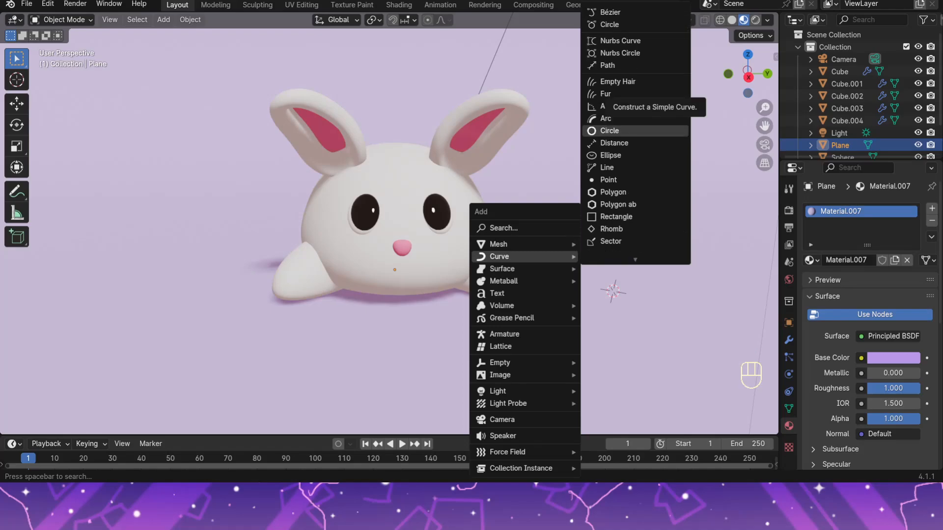
left_click(610, 65)
key("KP_3")
key("r")
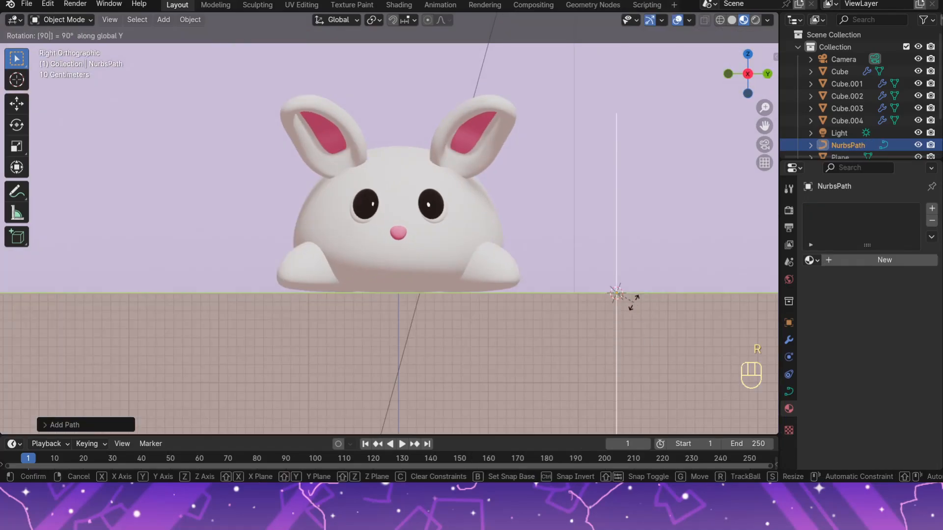
key("Return")
Step: Scale the upright path down and raise it along Z above the floor
key("s")
left_click(641, 264)
key("g")
key("z")
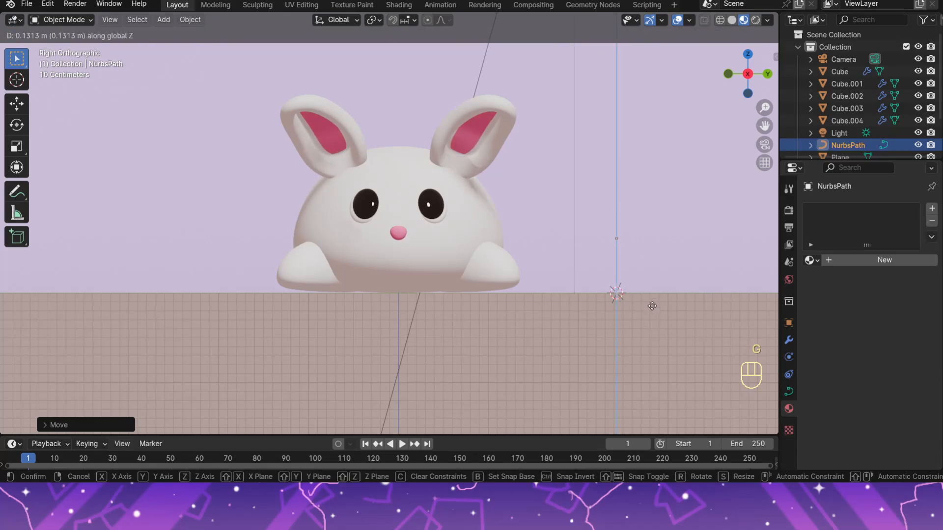
left_click(654, 303)
left_click(659, 311)
Step: Lower the path along Z so that its lower end rests on the floor
scroll(662, 317, "up", 3)
left_click_drag(765, 125, 514, 99)
left_click(535, 235)
key("g")
key("z")
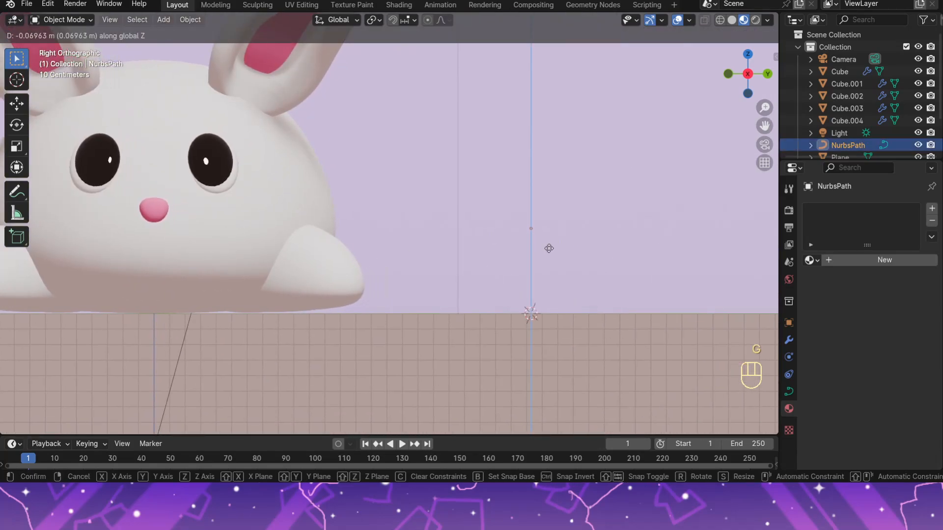
left_click(550, 256)
Step: Give the path a round bevel with a depth of 0.11 m and move it along Y closer to the bunny
left_click(789, 392)
scroll(811, 368, "down", 2)
left_click(810, 357)
scroll(835, 393, "down", 2)
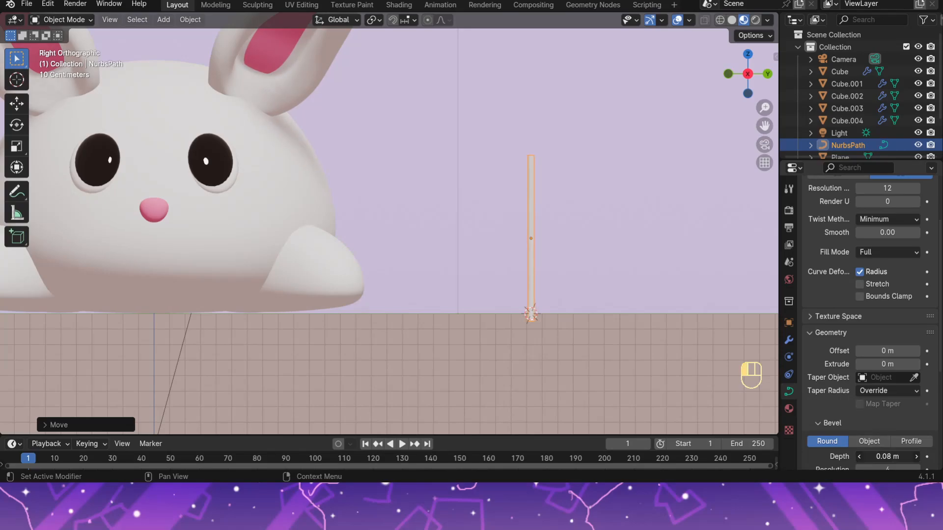
key("g")
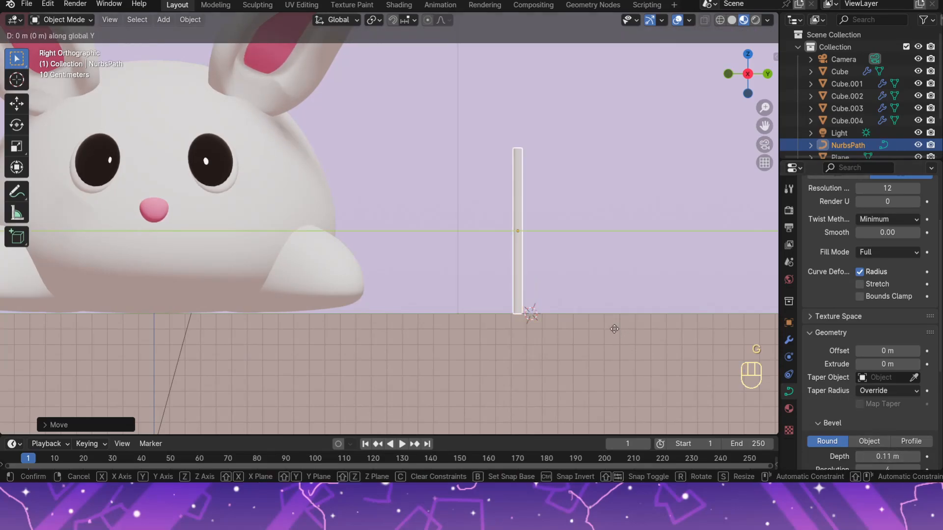
left_click(547, 312)
Step: Shorten the path by deleting its top two control points
left_click(65, 47)
left_click_drag(424, 127, 482, 162)
key("x")
left_click(478, 162)
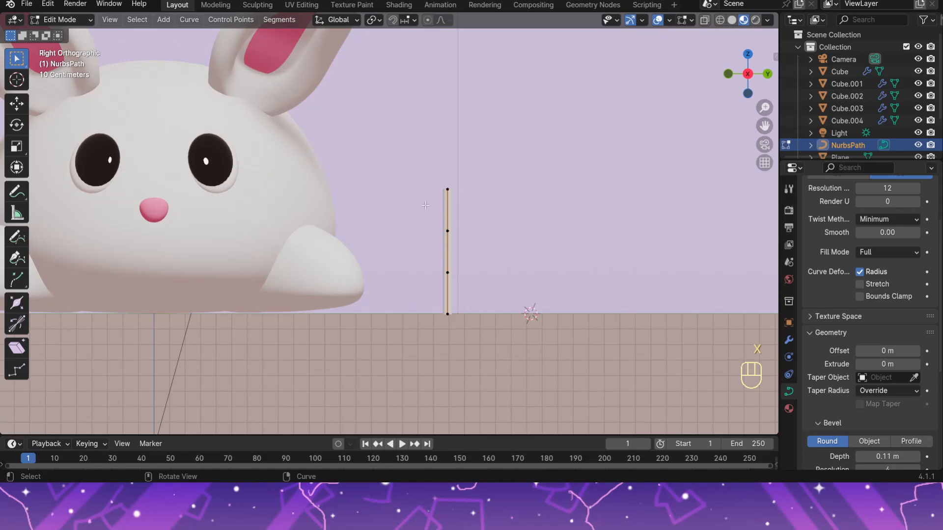
Step: Extrude the path's top point up towards the bunny and shift a lower control point outward to bend the stem
key("g")
left_click(465, 247)
key("ctrl+z")
key("e")
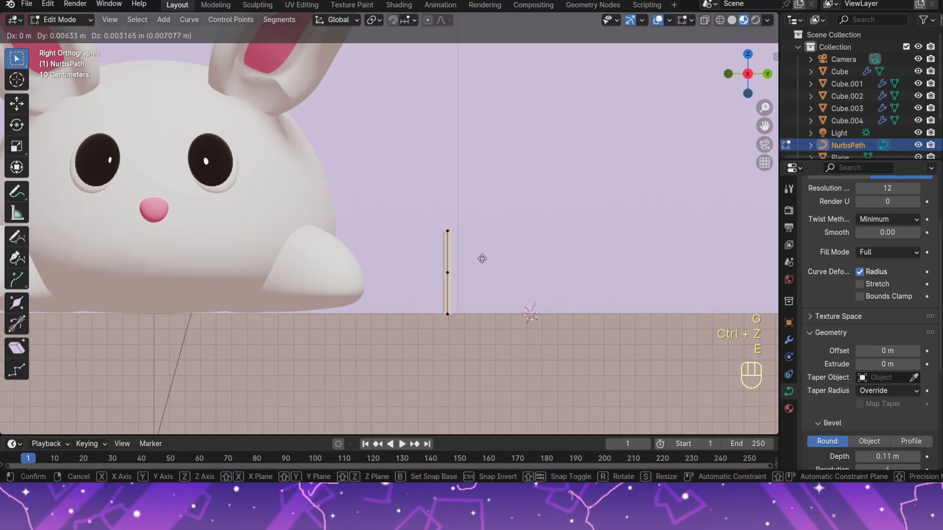
left_click(449, 240)
left_click(453, 274)
key("g")
left_click(472, 275)
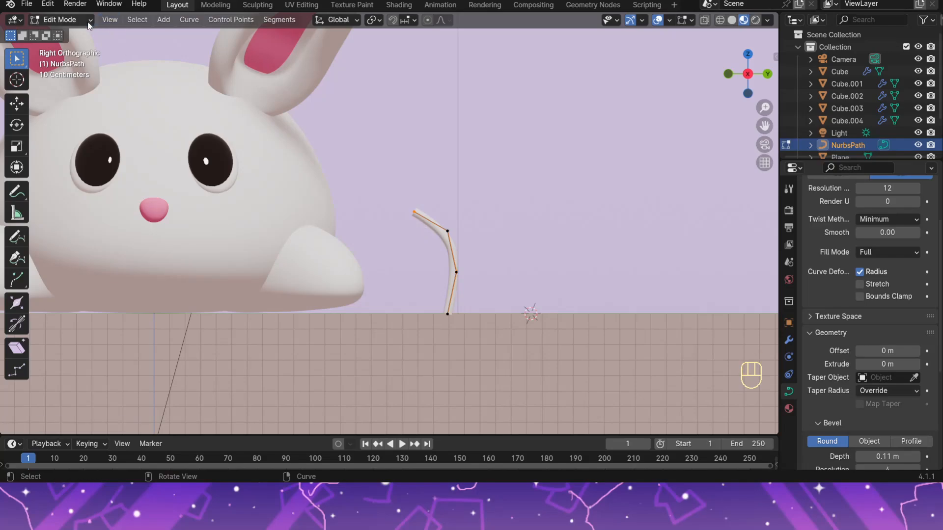
key("Tab")
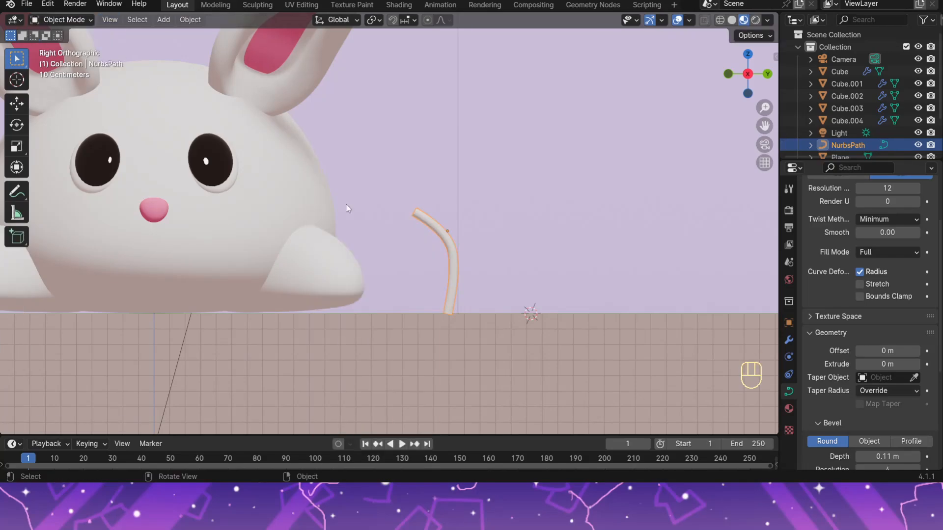
key("Tab")
right_click(409, 211)
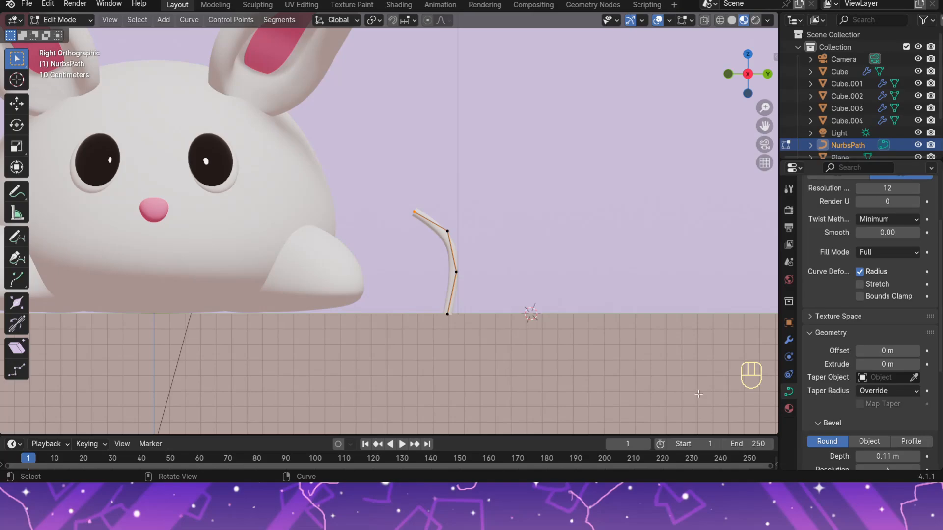
left_click(68, 34)
Step: Rotate the curved stem about the Z axis so that it turns to face the front
middle_click_drag(336, 164, 399, 193)
key("r")
key("z")
left_click(523, 212)
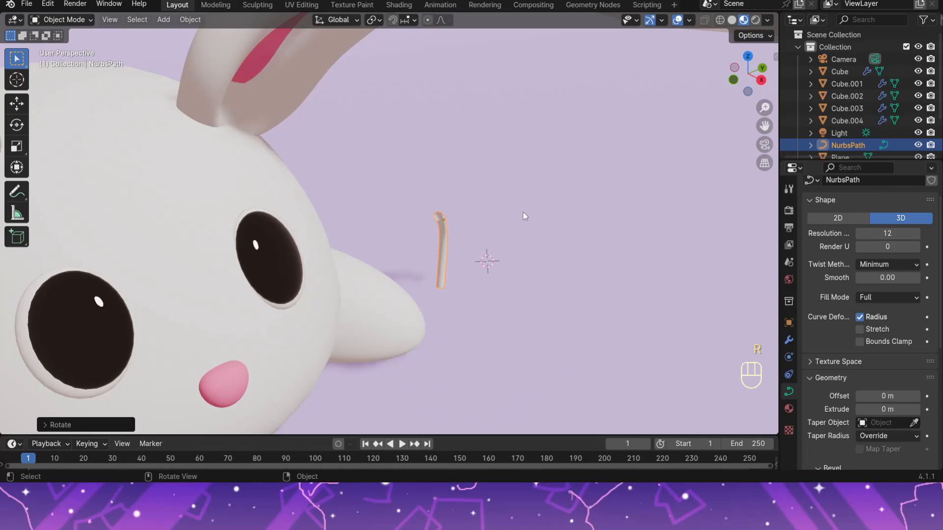
middle_click_drag(523, 213, 497, 190)
key("r")
key("z")
left_click(489, 183)
Step: Add a UV sphere beside the bunny and scale it down
middle_click_drag(487, 274, 466, 264)
key("shift+a")
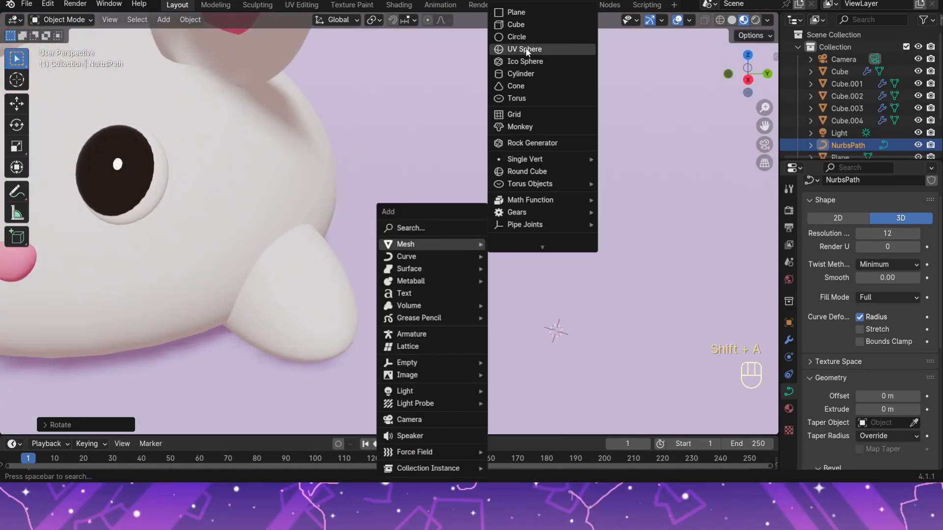
left_click(516, 49)
key("s")
left_click(564, 308)
Step: Move the sphere up and along Y to the stem's curved tip and scale it down further
key("g")
left_click(551, 188)
key("g")
key("y")
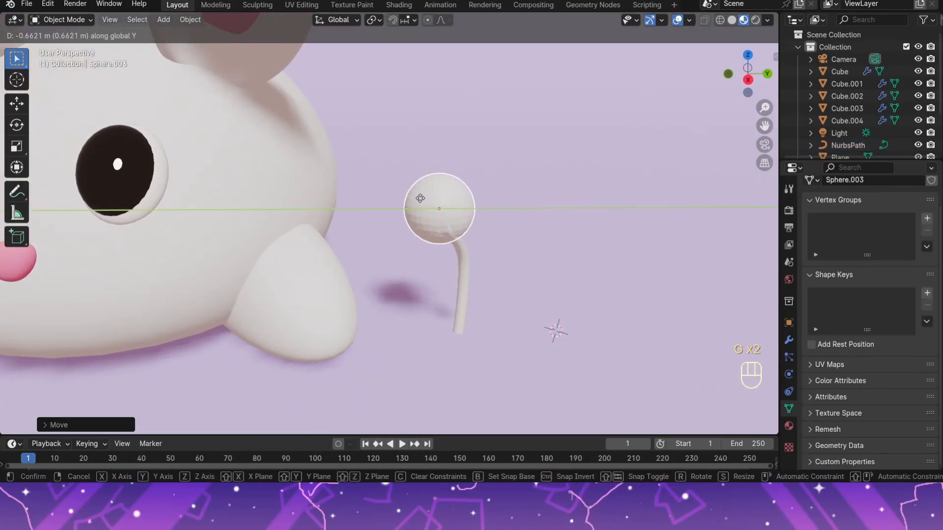
left_click(421, 199)
key("s")
left_click(572, 231)
Step: Isolate the sphere in solid shading, flatten it along Z to about half its height and shade it smooth
key("slash")
left_click(732, 21)
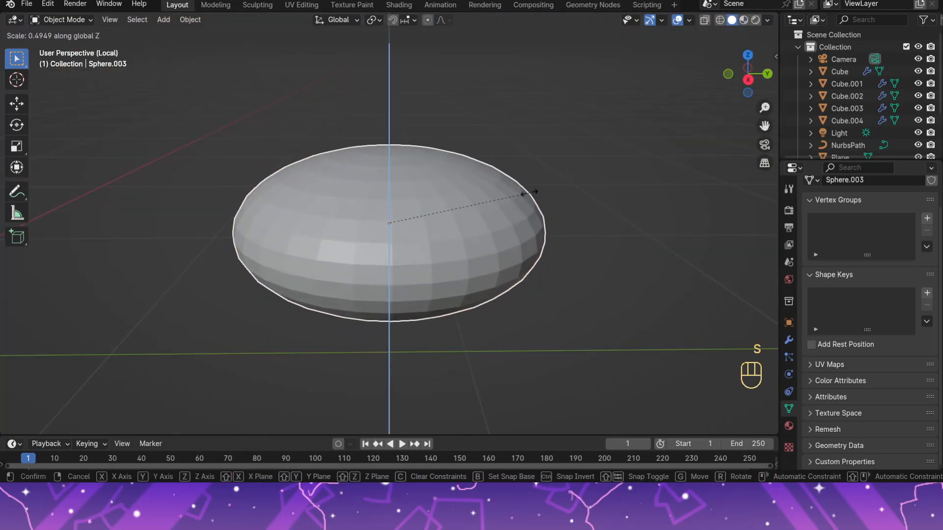
right_click(518, 220)
left_click(520, 222)
left_click(747, 54)
key("shift+a")
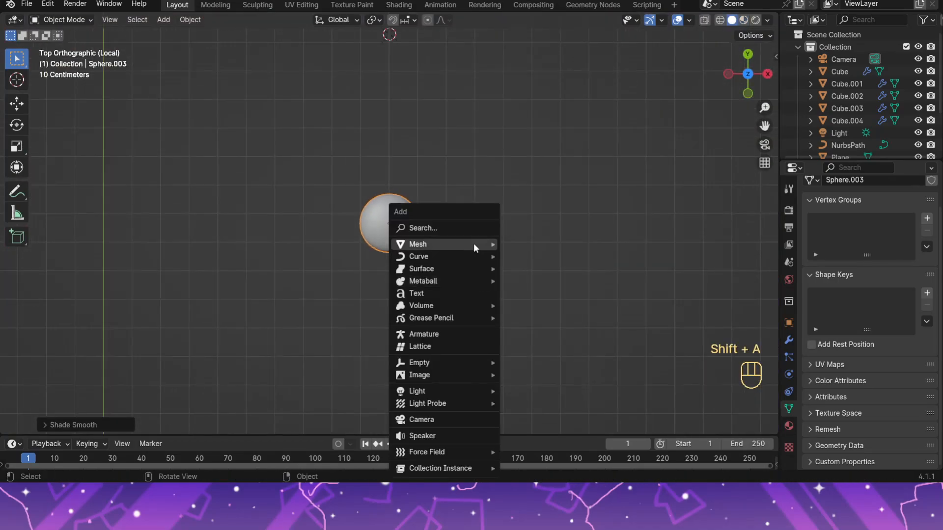
mouse_move(474, 244)
left_click(580, 23)
key("ctrl+z")
key("ctrl+z")
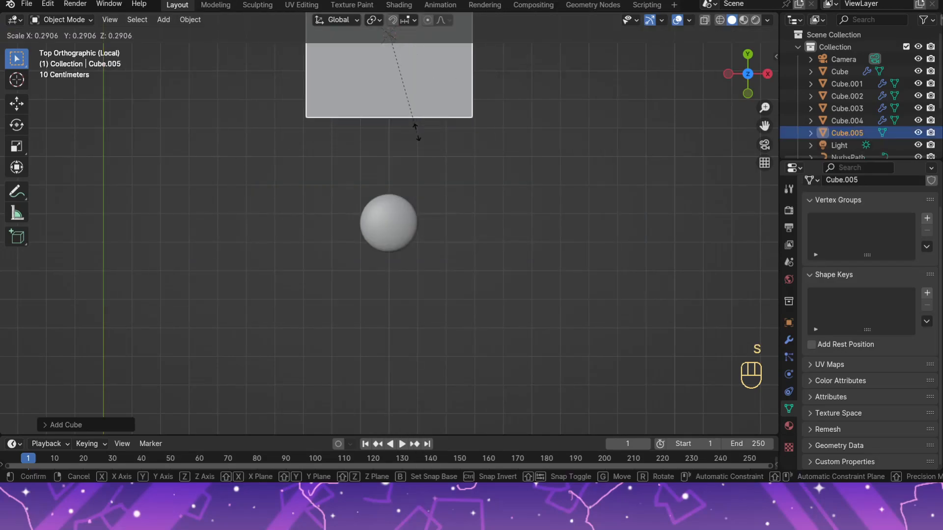
Step: Snap the 3D cursor to the centre of the flattened sphere
left_click(190, 19)
mouse_move(231, 95)
left_click(367, 183)
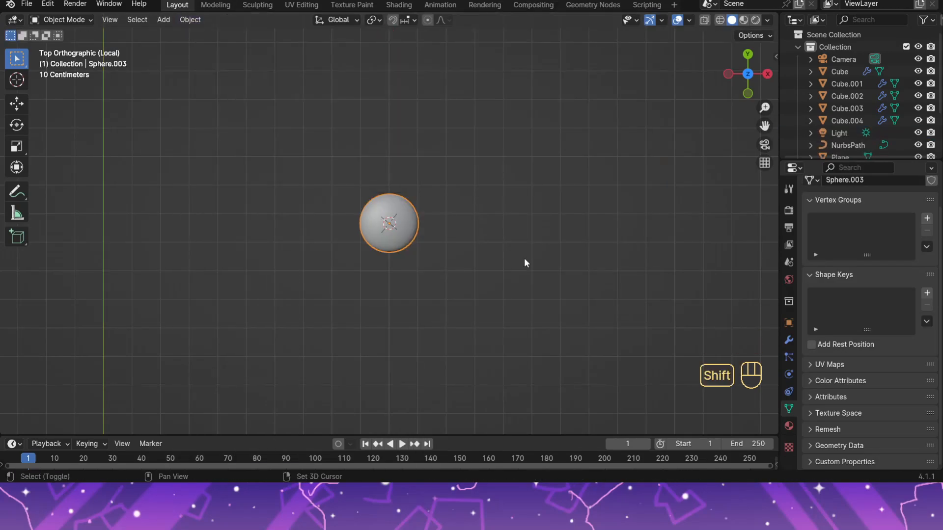
Step: Add a cube at the 3D cursor and scale it down to about the width of the sphere
key("shift+a")
mouse_move(481, 244)
scroll(580, 50, "up", 2)
left_click(579, 24)
key("s")
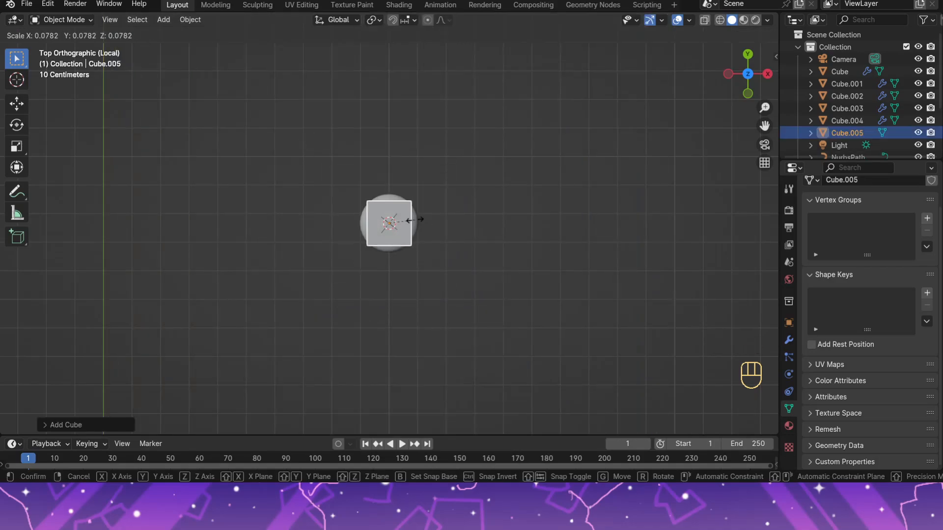
left_click(421, 221)
Step: Stretch the cube along Y and move it along Y until its near end meets the sphere
key("s")
left_click(624, 247)
key("ctrl+z")
key("s")
key("y")
left_click(77, 274)
key("g")
key("x")
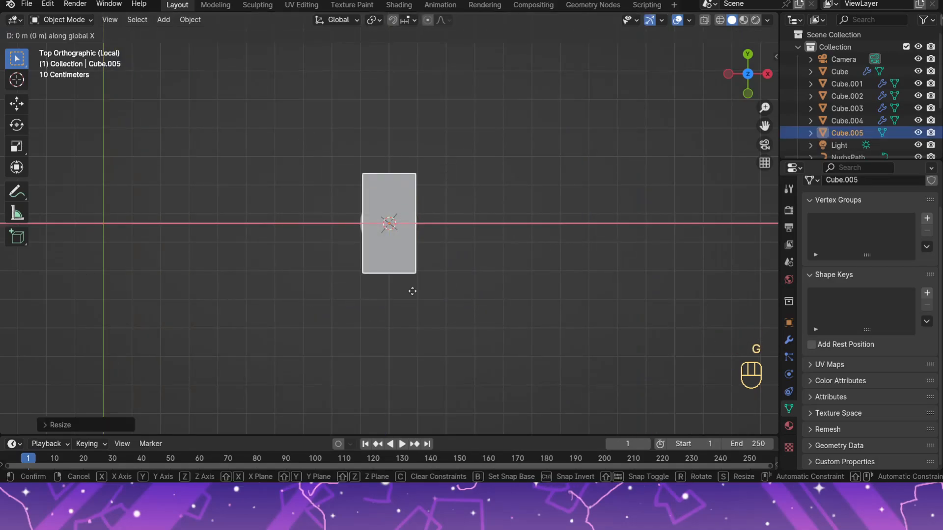
key("y")
left_click(412, 220)
Step: Narrow the end of the cube next to the sphere by scaling down its vertices in X-ray view
left_click(74, 22)
left_click(82, 44)
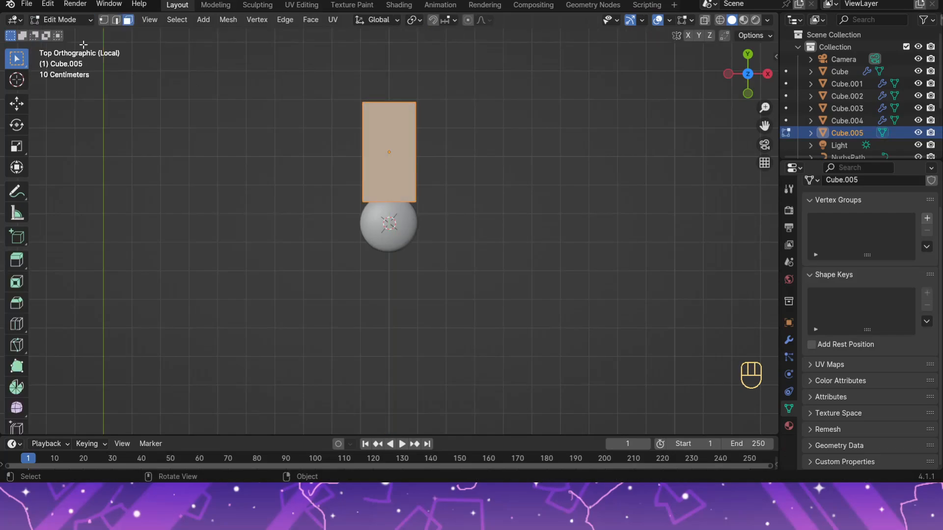
key("alt+z")
left_click_drag(330, 182, 478, 227)
key("s")
left_click(461, 213)
Step: Add a loop cut across the middle of the petal block and scale it outward
key("ctrl+r")
left_click(416, 159)
key("s")
left_click(445, 159)
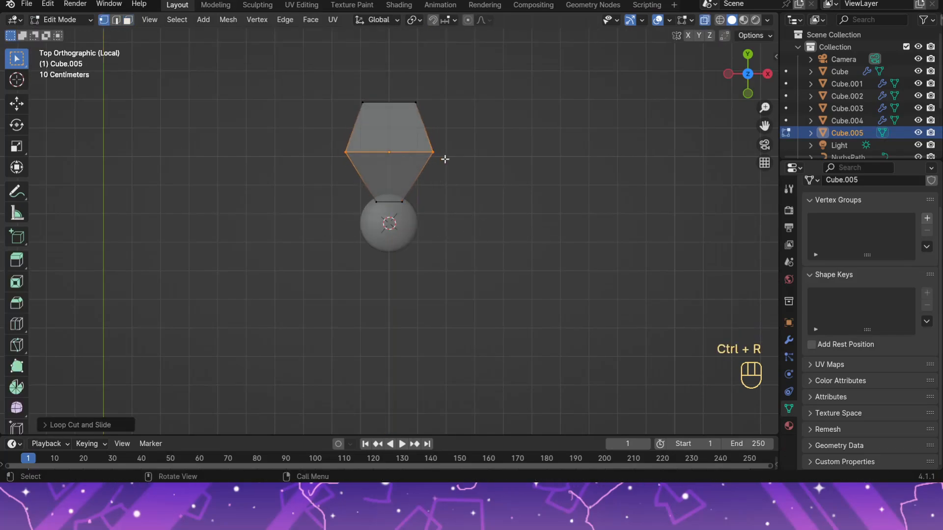
Step: Scale down the vertices at the petal block's outer end slightly
left_click_drag(326, 73, 460, 123)
key("s")
left_click(449, 163)
Step: Try to flatten the petal's underside by moving its lower vertices up along Z
middle_click_drag(396, 181, 515, 252)
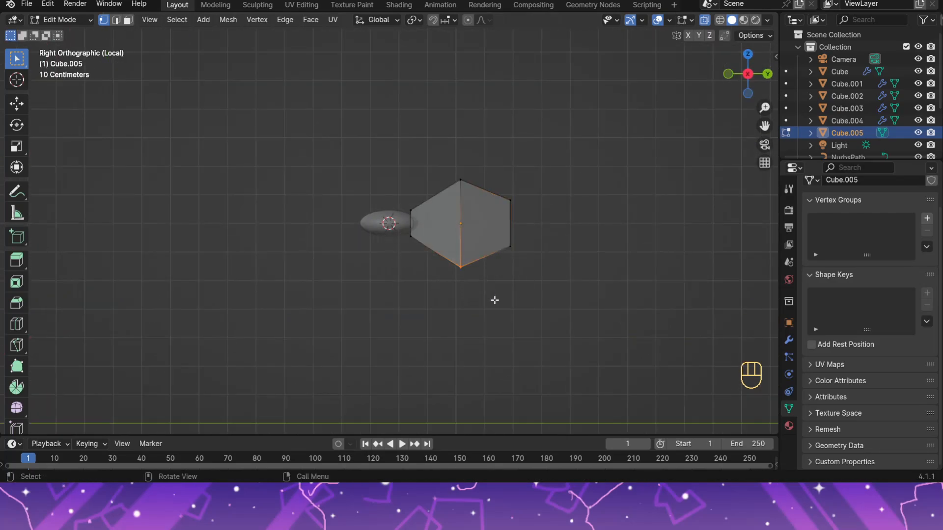
key("g")
key("z")
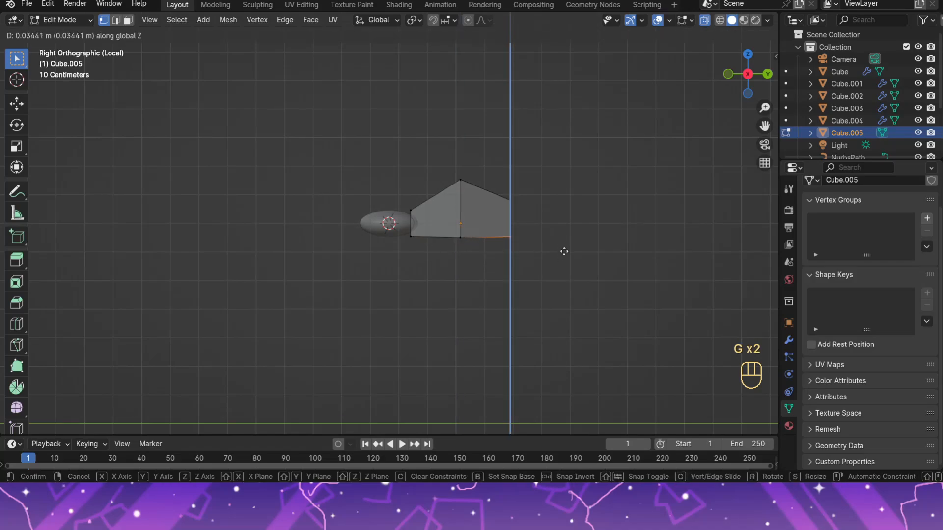
left_click(571, 246)
middle_click_drag(572, 245, 362, 222)
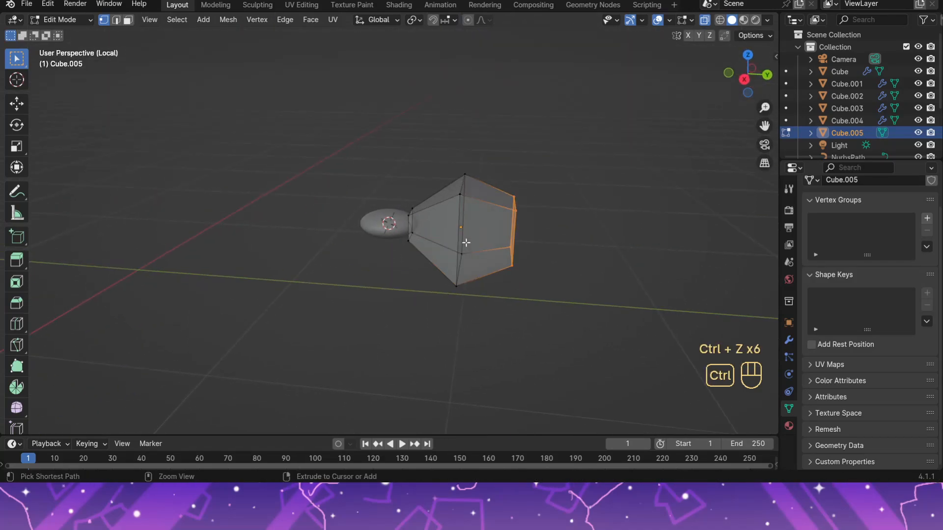
Step: Undo the underside edits and flatten the petal by scaling its whole mesh down along Z
key("ctrl+r")
middle_click_drag(466, 242, 572, 346)
left_click(475, 245)
right_click(475, 245)
key("a")
key("s")
left_click(521, 252)
left_click(499, 267)
Step: Scale down the petal's middle edge loop to make its outline less pointed
left_click(464, 225, "alt")
key("s")
left_click(532, 297)
left_click(573, 347)
Step: Widen the edge loop at the petal's narrow end along X and return to Object Mode
left_click(409, 204, "alt")
mouse_move(484, 290)
middle_mouse_down()
mouse_move(454, 280)
mouse_move(489, 300)
middle_mouse_up()
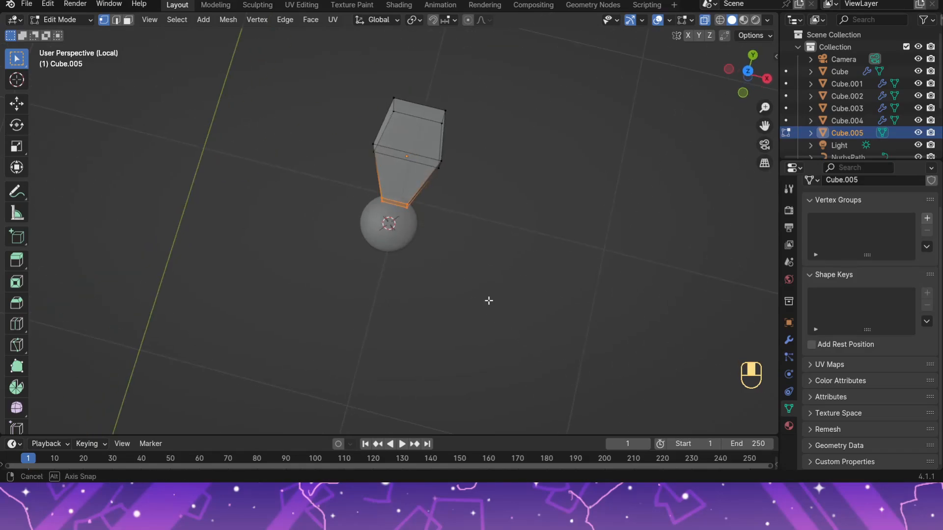
key("s")
key("x")
left_click(525, 315)
middle_click_drag(512, 169, 400, 159)
left_click(68, 21)
left_click(64, 35)
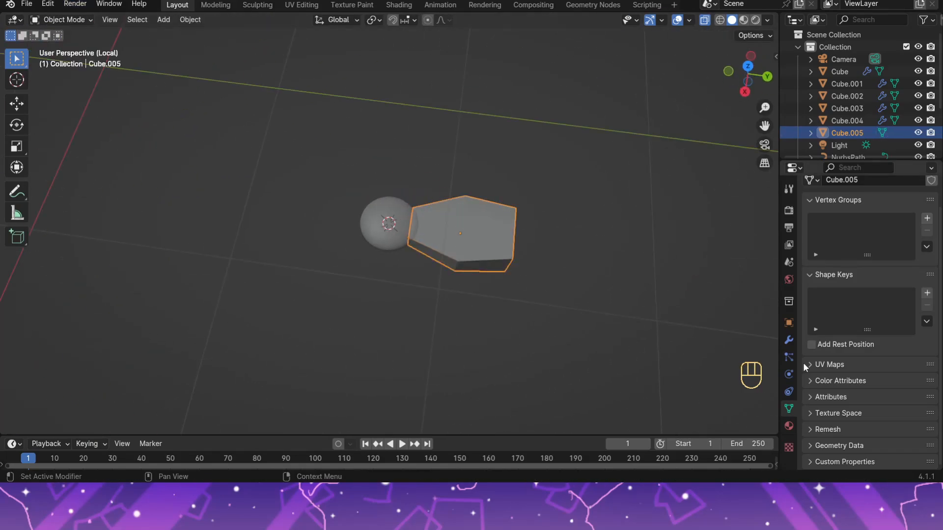
Step: Add a Subdivision Surface modifier to the petal with viewport and render levels of 3
left_click(789, 340)
left_click(834, 209)
mouse_move(830, 209)
left_click(689, 368)
left_click(550, 260)
Step: Move the petal along Y so that its narrow end overlaps the sphere, and shade it smooth
middle_click_drag(533, 256, 525, 240)
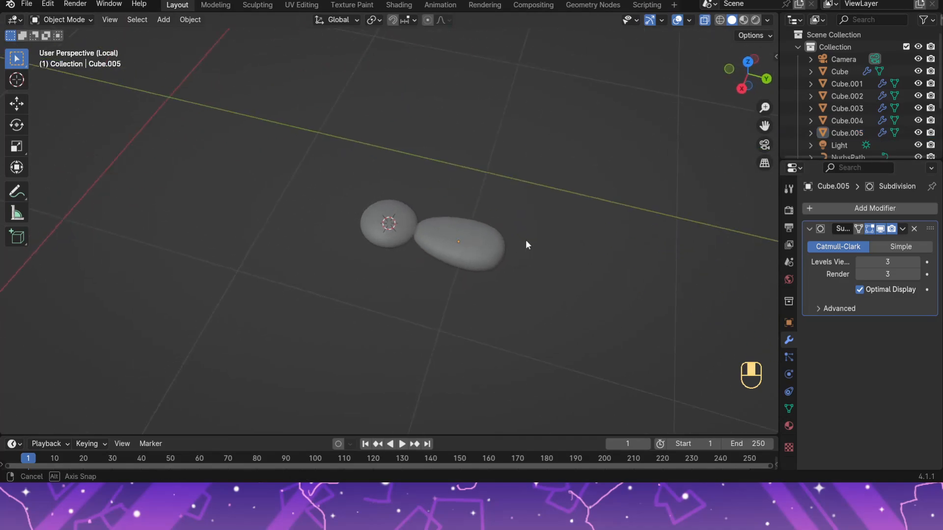
left_click(492, 247)
key("g")
key("y")
left_click(518, 284)
left_click(550, 293)
middle_click_drag(553, 297, 570, 249)
left_click(468, 219)
right_click(466, 216)
left_click(466, 216)
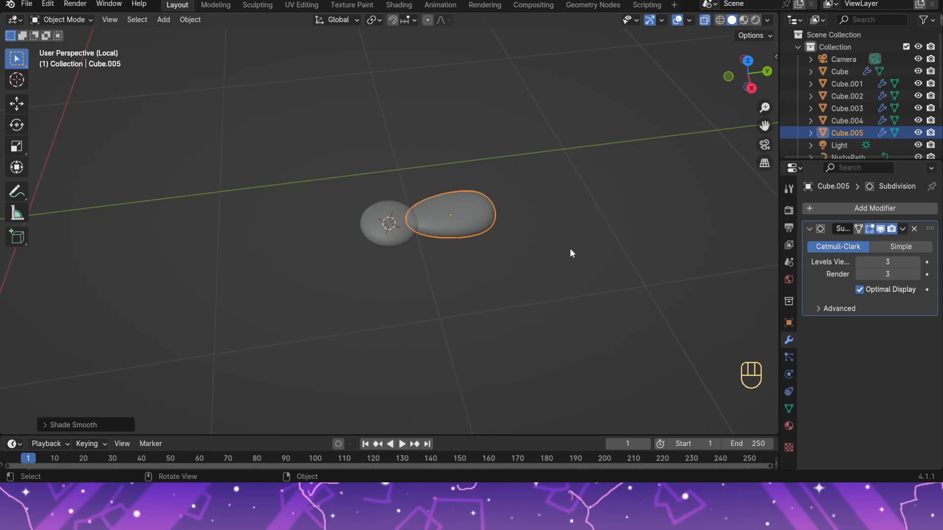
Step: Set the petal's origin to the 3D cursor at the centre of the sphere
right_click(464, 217)
mouse_move(453, 270)
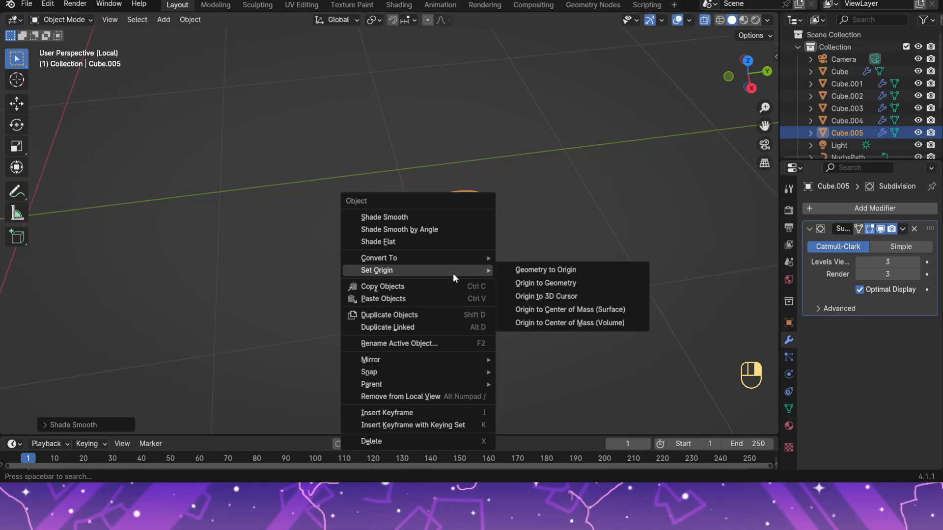
left_click(521, 286)
Step: Duplicate the petal five times from the top view, rotating each copy by about 60° around the sphere to form a six-petal flower
left_click(747, 61)
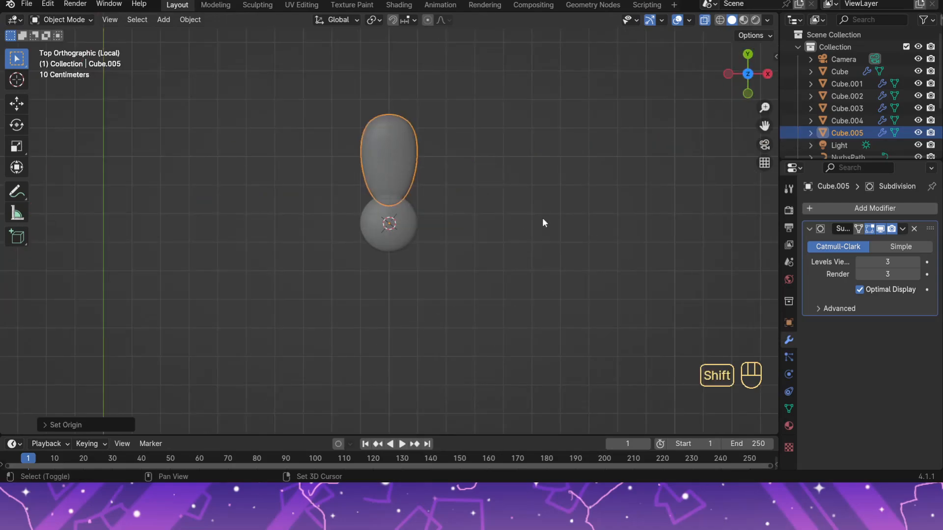
key("shift+d")
key("r")
left_click(432, 139)
key("shift+d")
key("r")
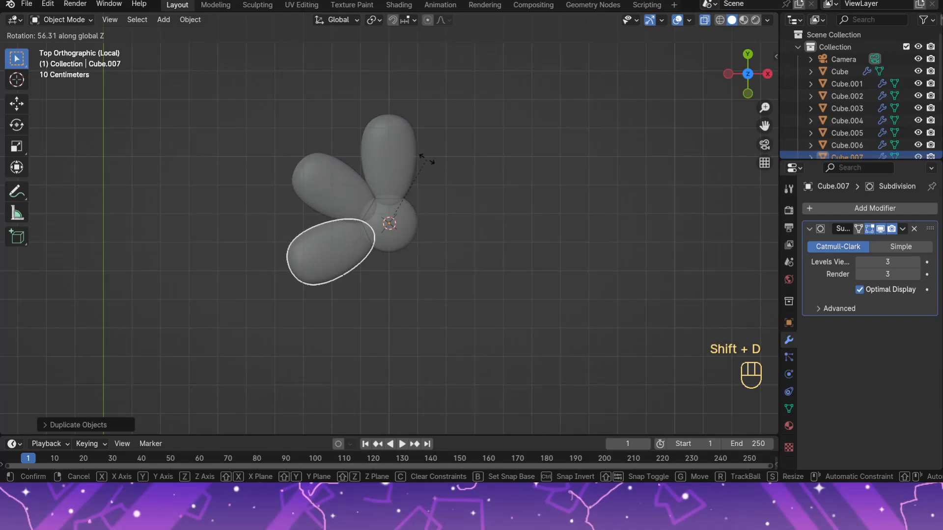
left_click(424, 154)
key("shift+d")
key("r")
left_click(511, 130)
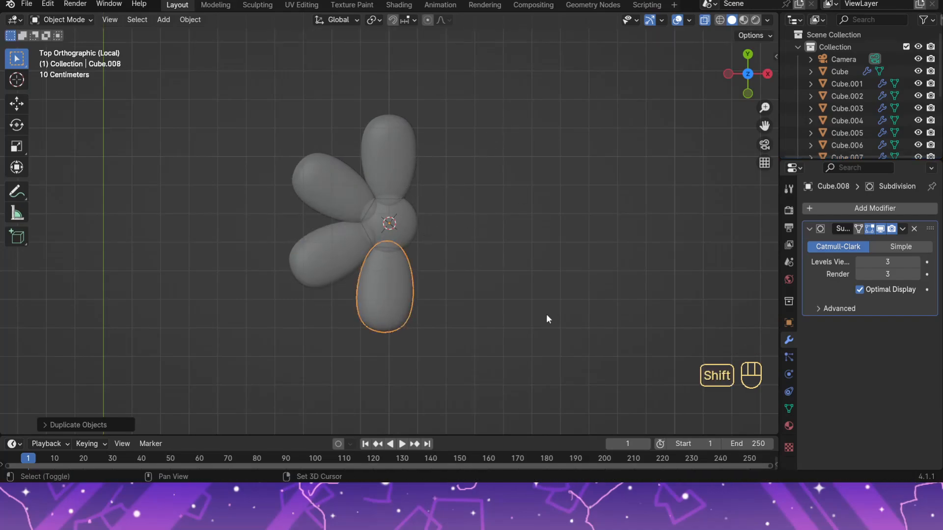
key("shift+d")
key("r")
left_click(559, 131)
key("shift+d")
key("r")
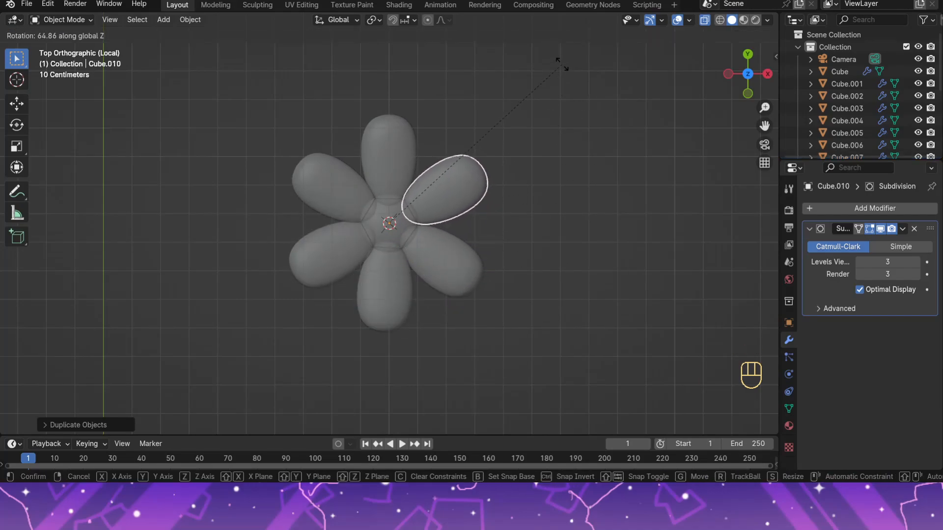
left_click(562, 63)
Step: Rotate one of the duplicated petals slightly to even out the spacing between the petals
left_click(466, 267)
key("r")
left_click(549, 285)
Step: Try to move all six petals together along their local Z axes with proportional editing
middle_click_drag(549, 285, 506, 249)
left_click(354, 185)
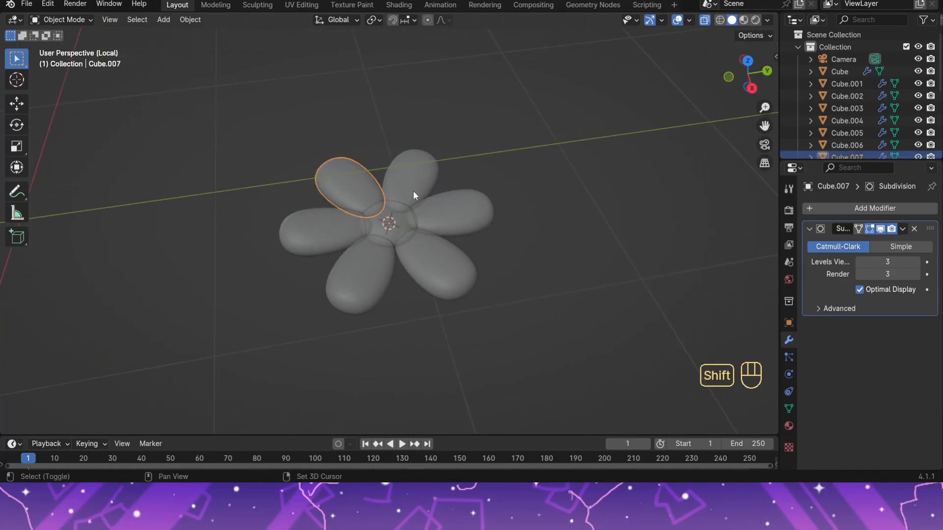
left_click(414, 191, "shift")
left_click(445, 214, "shift")
left_click(329, 239, "shift")
key("g")
key("z")
key("z")
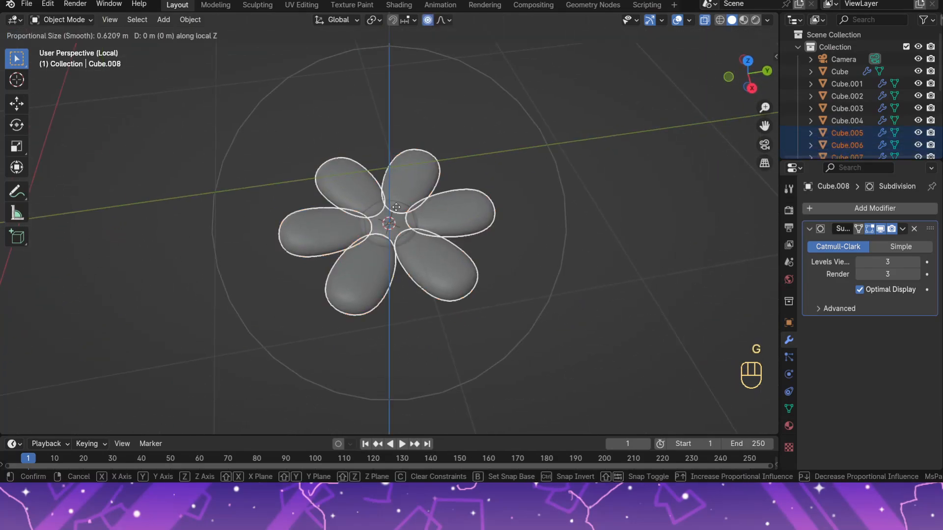
key("ctrl+z")
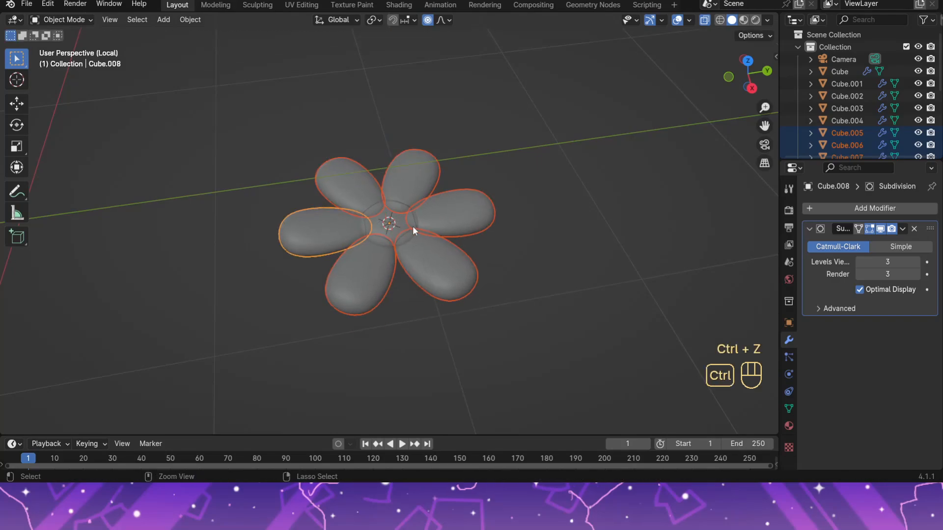
left_click(442, 264)
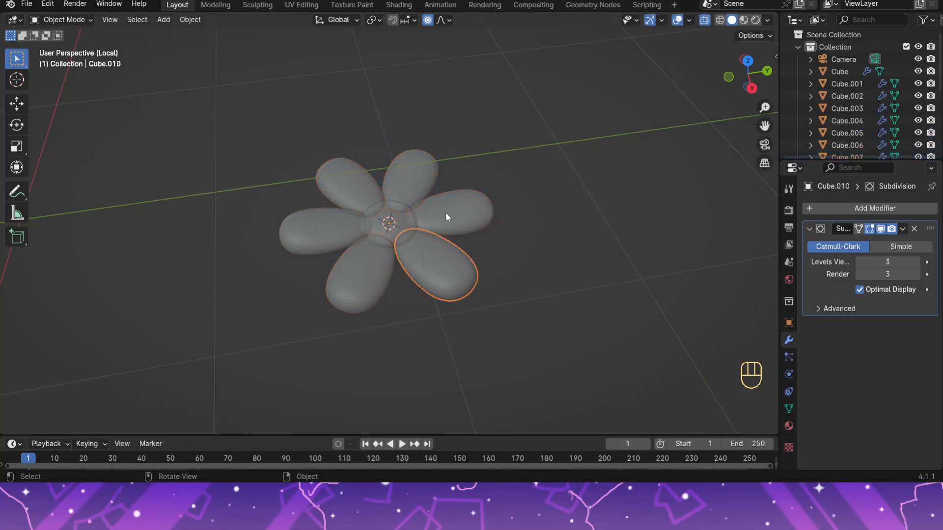
Step: Join the six petals into one object and apply its Subdivision modifier
left_click(446, 212, "shift")
left_click(413, 185, "shift")
left_click(352, 187, "shift")
left_click(328, 236, "shift")
left_click(375, 287, "shift")
right_click(376, 287)
left_click(375, 263)
key("ctrl+a")
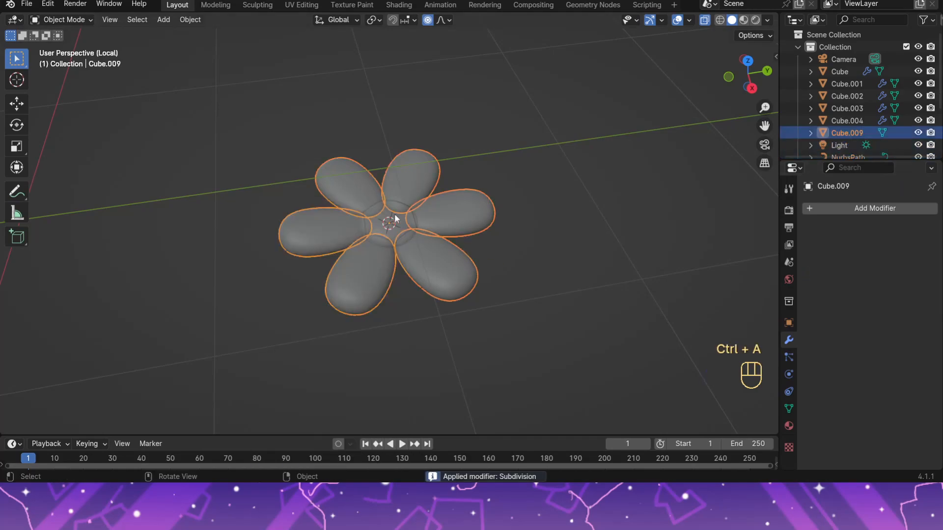
Step: Move the inner-half vertices of the joined petals along the Z axis to give the petals a curved profile
key("Tab")
key("g")
left_click(401, 217)
key("ctrl+z")
left_click(484, 20)
left_click(467, 19)
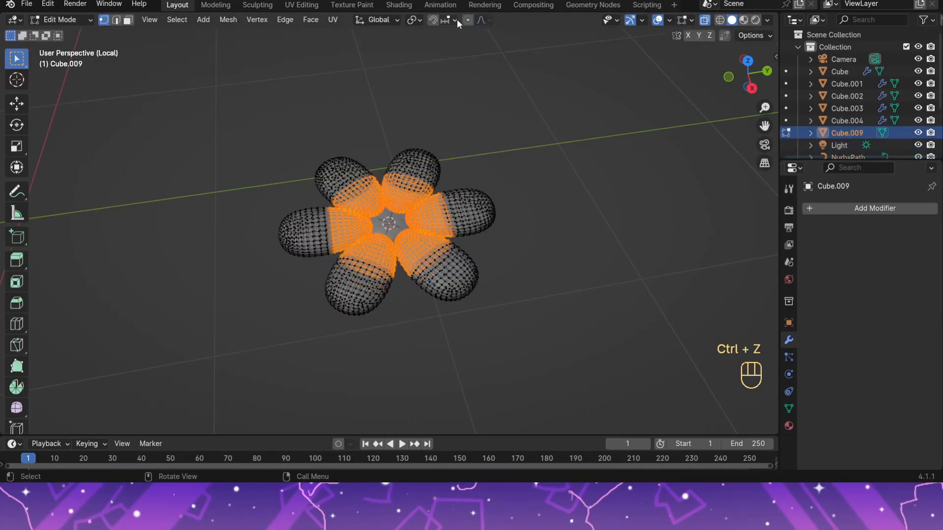
key("g")
key("z")
left_click(415, 161)
left_click(480, 209)
middle_click_drag(477, 221, 442, 207)
key("Tab")
Step: Turn off X-ray and proportional editing, and move the flower's centre sphere along the Z axis to fit the petals
left_click(457, 158)
key("alt+z")
left_click(393, 221)
key("g")
key("ctrl+z")
left_click(428, 20)
key("g")
key("z")
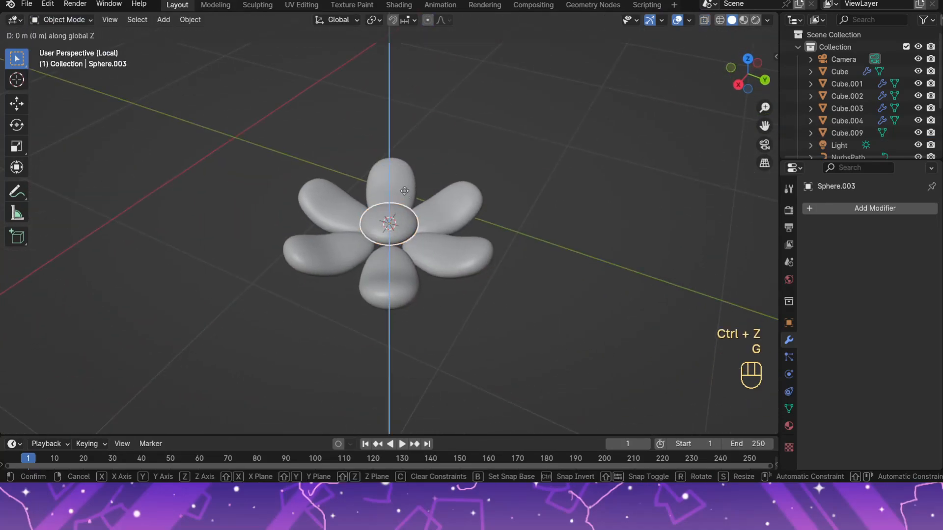
left_click(410, 197)
Step: Try to scale the flower's centre sphere down slightly
middle_click_drag(491, 184, 475, 236)
key("s")
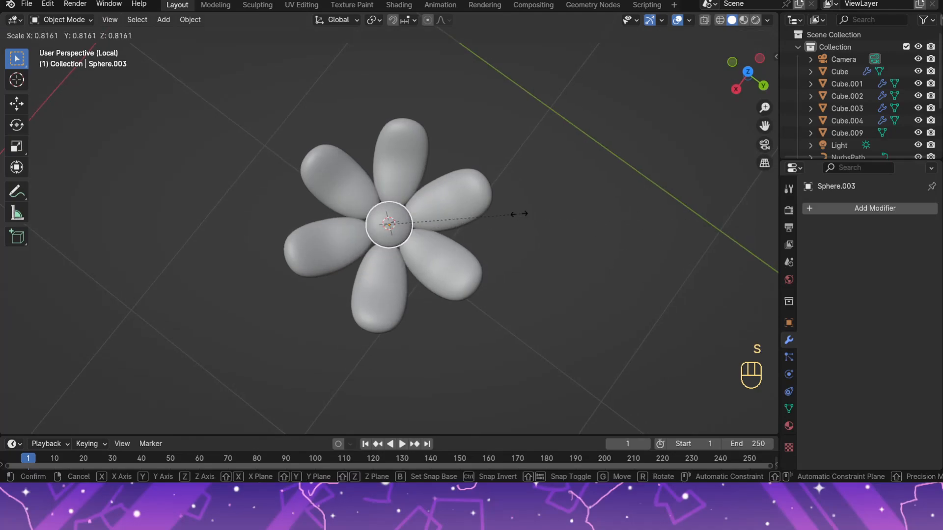
key("ctrl+z")
Step: Parent the centre sphere to the petals as Object and leave local view to show the whole scene
middle_click_drag(535, 217, 487, 206)
left_click(461, 230, "shift")
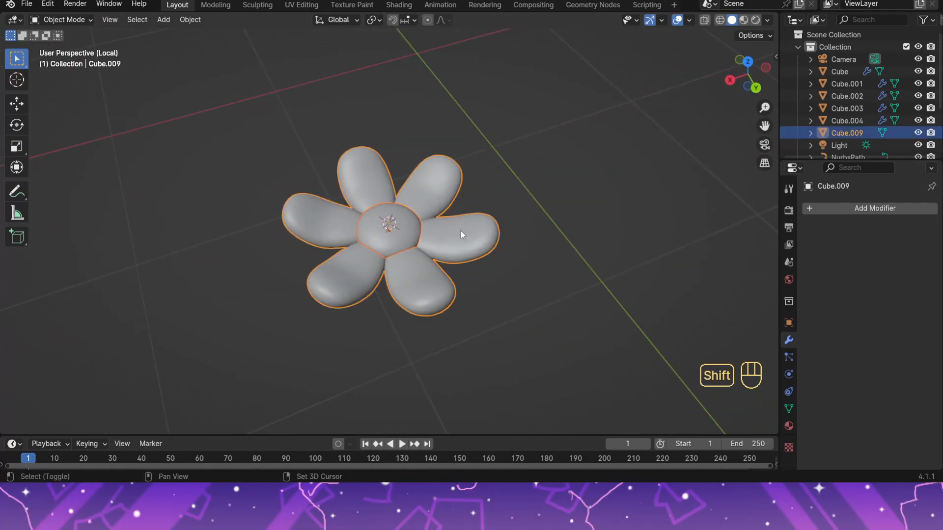
key("ctrl+p")
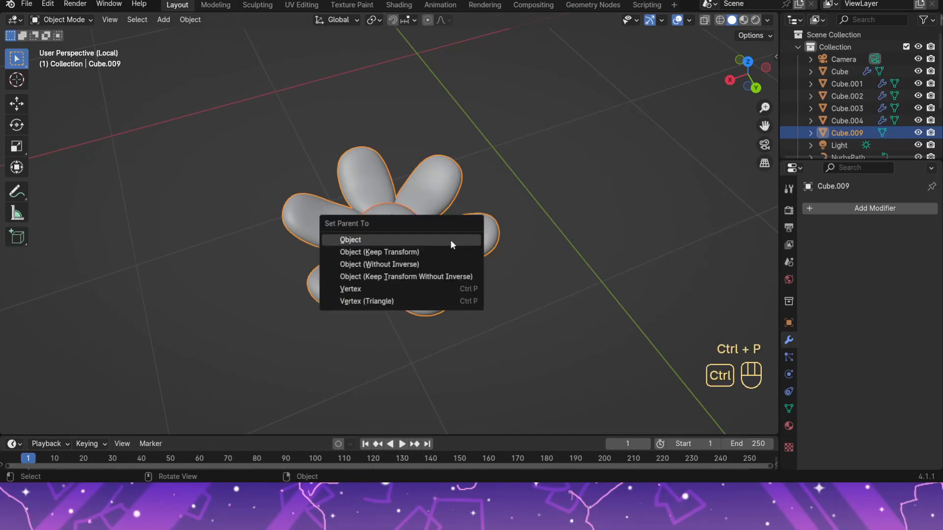
left_click(450, 239)
left_click(458, 231)
left_click(467, 230)
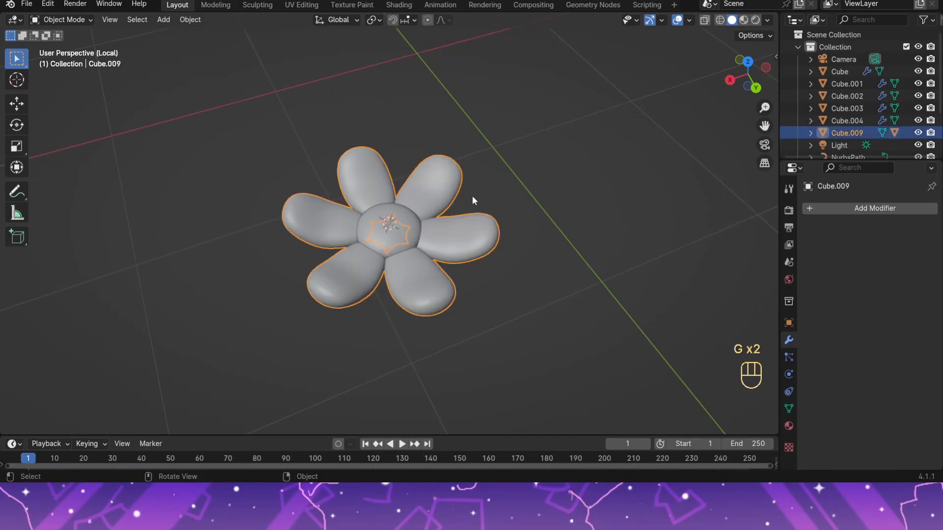
key("slash")
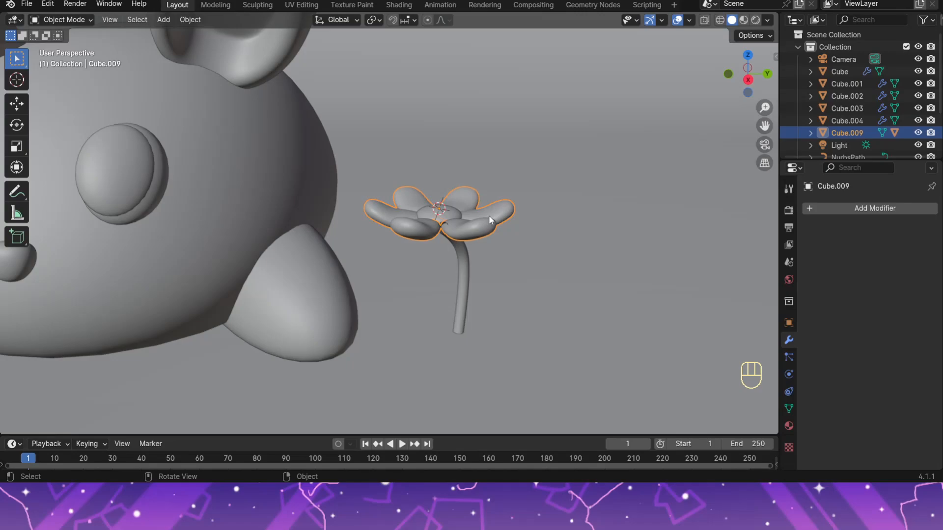
Step: Tilt the flower head toward the bunny in the right orthographic view
left_click(748, 79)
key("r")
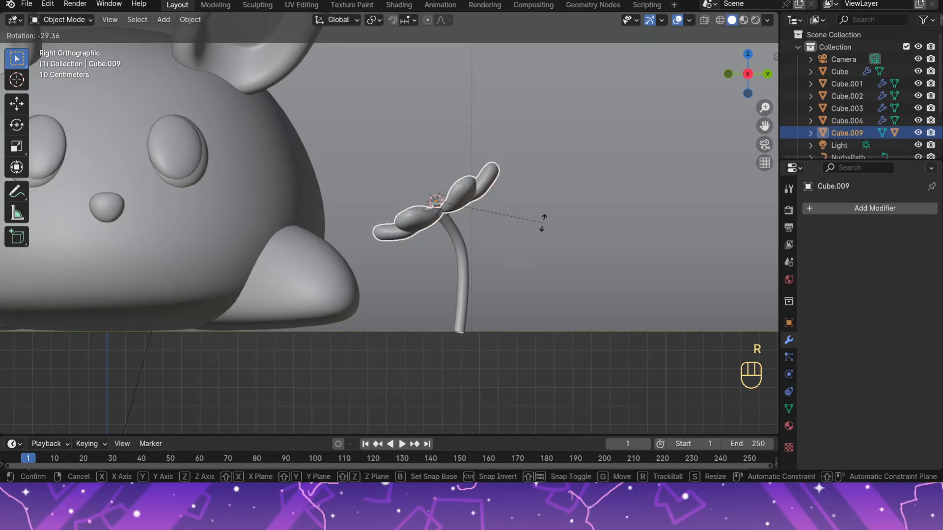
left_click(511, 195)
left_click(511, 196)
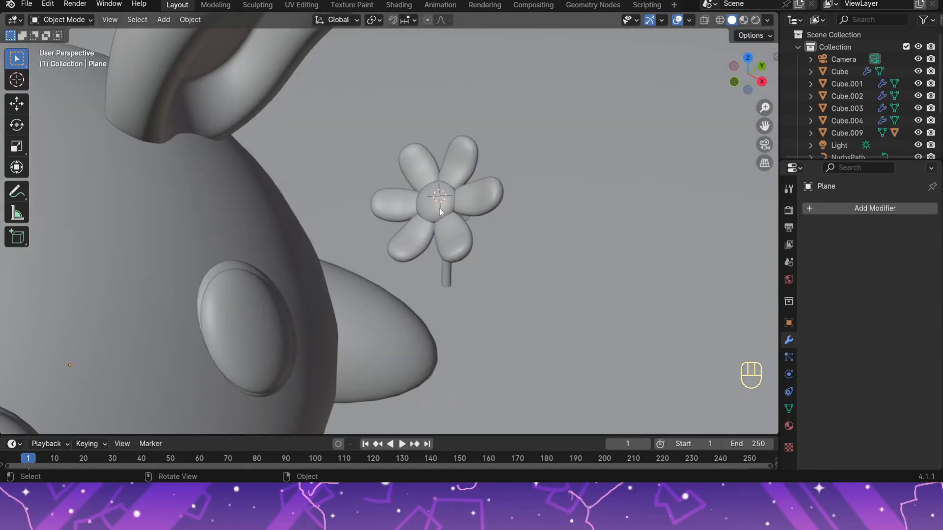
Step: Rotate the flower head to face the front, turning it about its local Y axis
left_click(439, 207)
key("r")
middle_click_drag(506, 207, 488, 212)
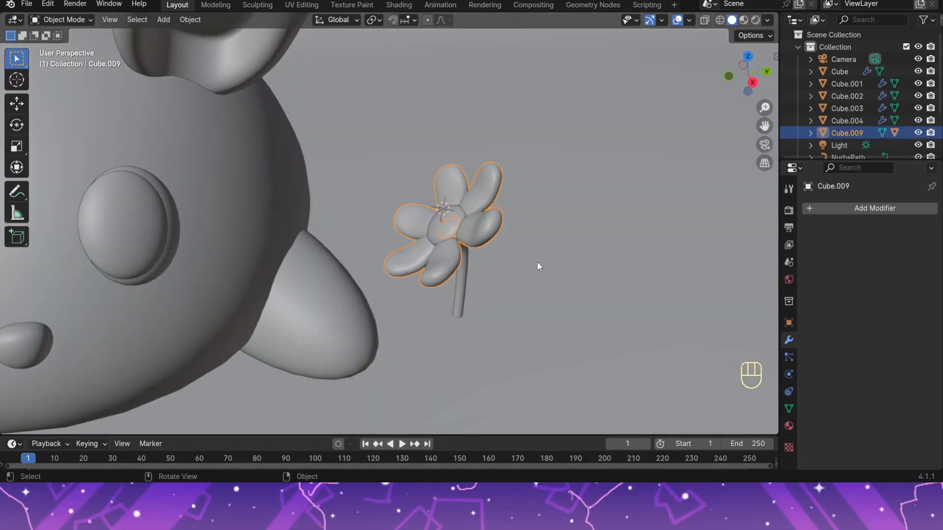
key("r")
key("y")
key("y")
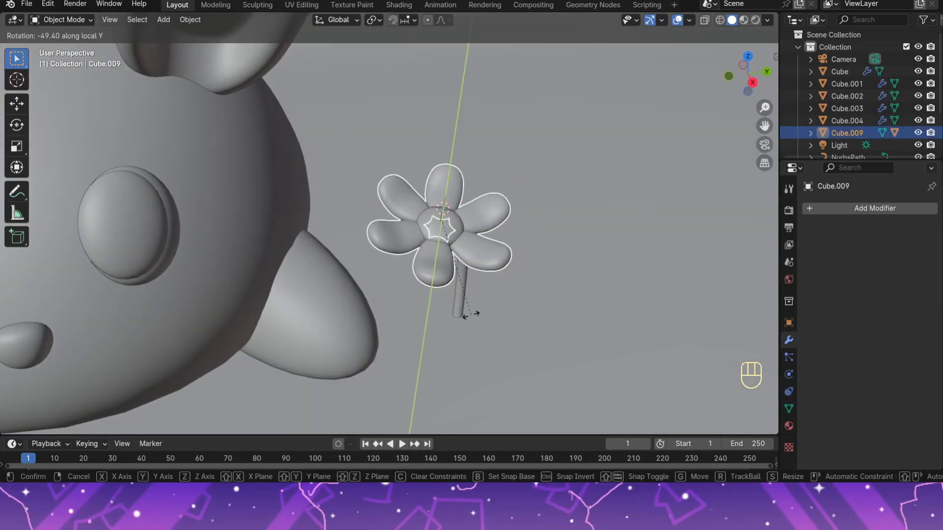
left_click(472, 302)
Step: Move the flower head along the X axis and align it with the upper end of the stem
middle_click_drag(472, 294, 413, 242)
key("g")
key("x")
left_click(426, 245)
left_click(521, 317)
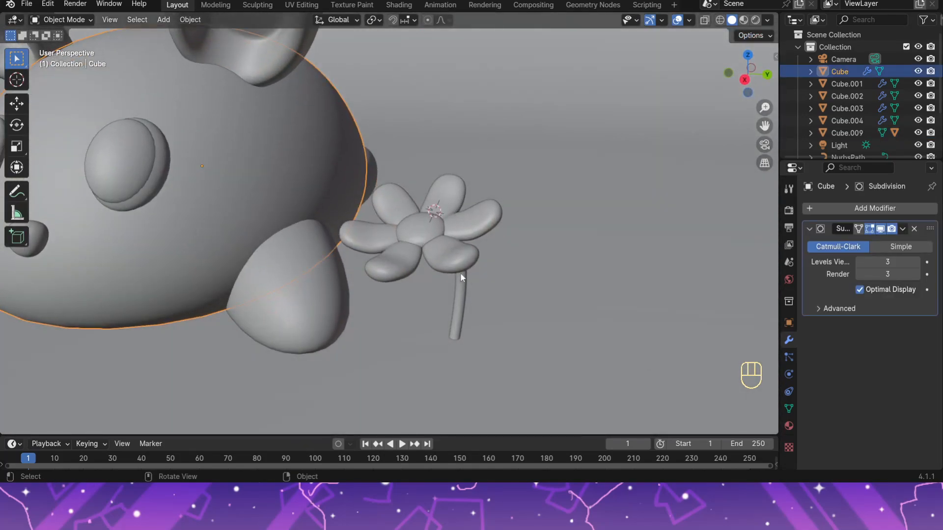
left_click(461, 273)
key("g")
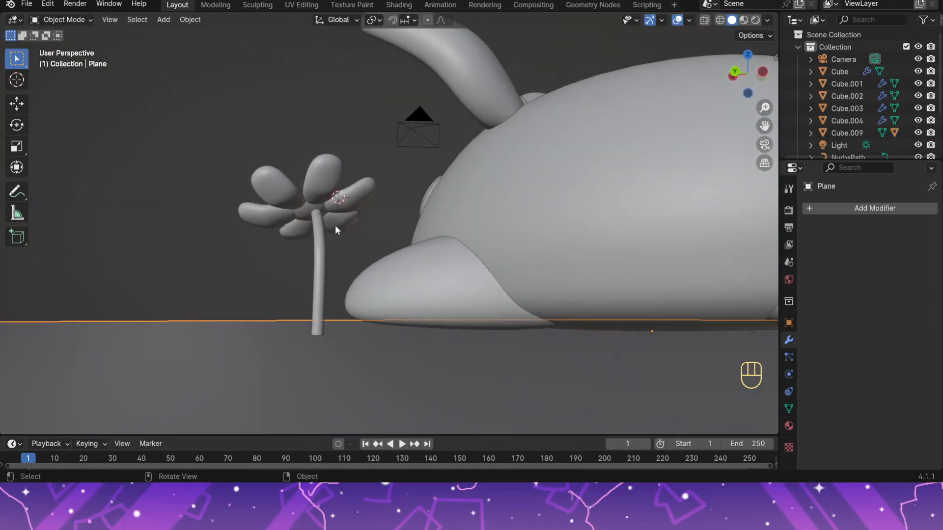
left_click(321, 188)
key("g")
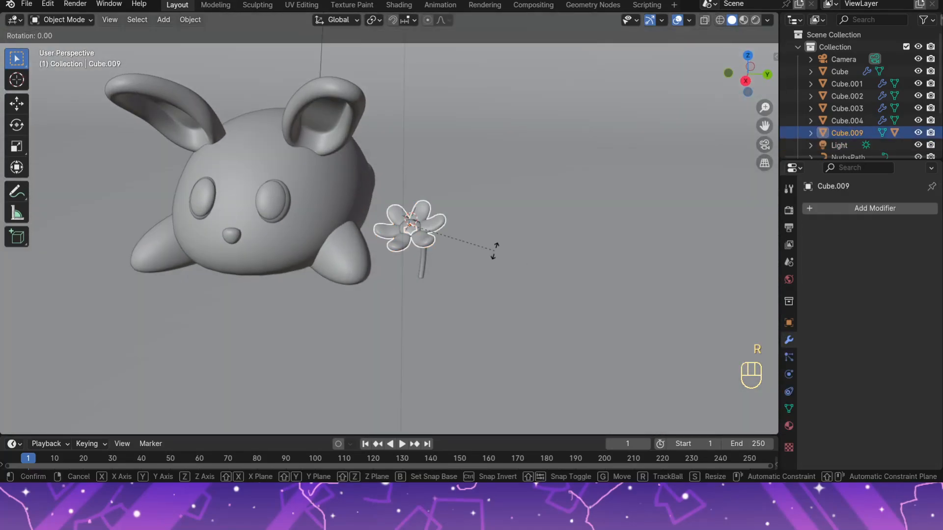
Step: Try to rotate the flower head about the Y axis
key("y")
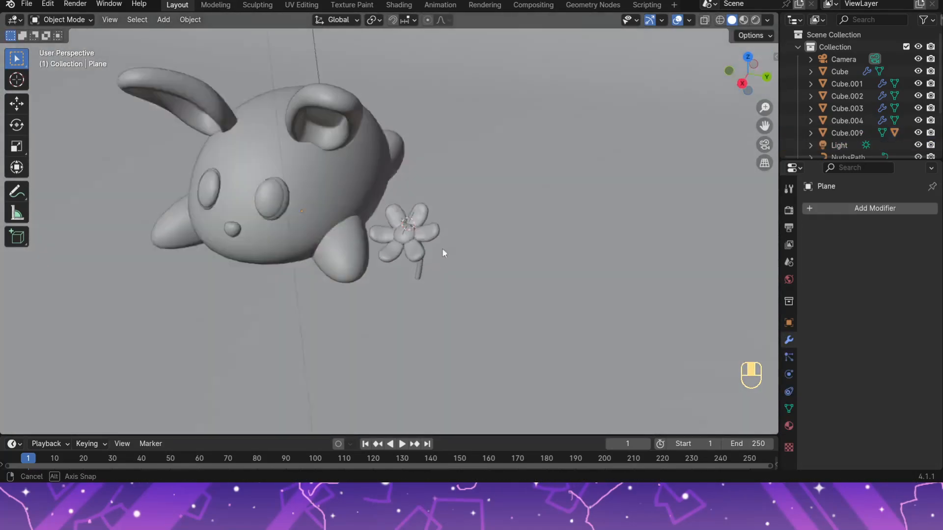
middle_click_drag(442, 249, 521, 234)
key("ctrl+z")
key("ctrl+z")
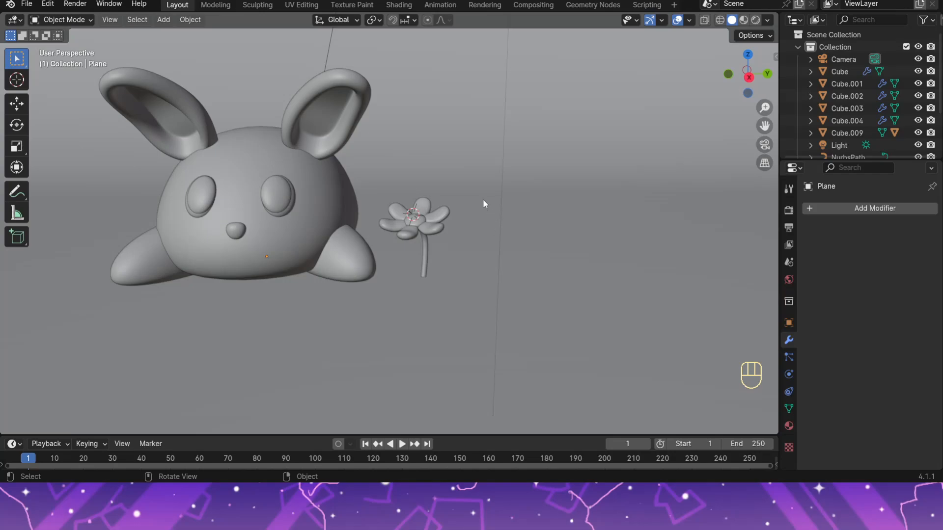
Step: Compare the viewport shading modes and switch the scene to Material Preview
left_click(743, 20)
left_click(756, 20)
left_click(732, 20)
left_click(744, 20)
Step: Give the flower petals a new yellow material with a roughness of 1.000
left_click(409, 235)
left_click(791, 428)
left_click(865, 261)
left_click(877, 359)
left_click_drag(826, 256, 814, 259)
scroll(882, 364, "down", 2)
scroll(712, 353, "up", 4)
left_click(883, 310)
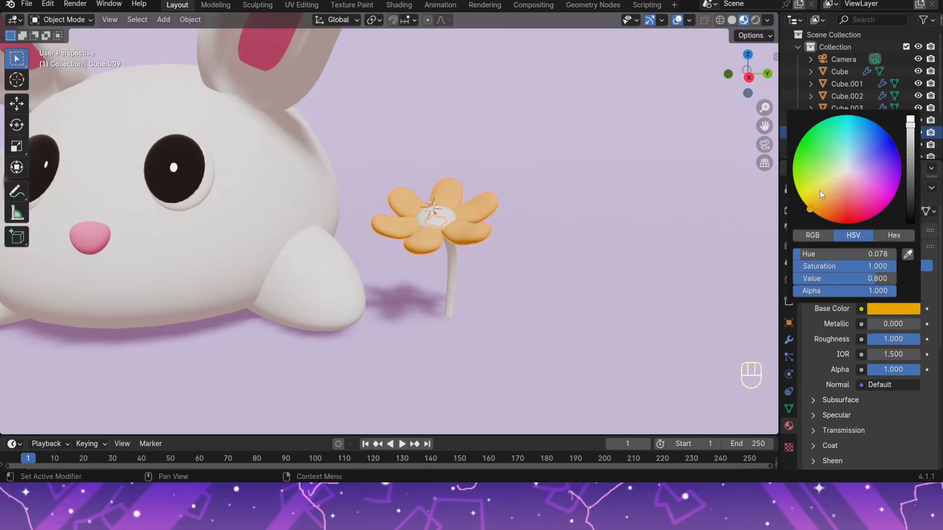
left_click_drag(820, 209, 806, 203)
Step: Give the flower's centre sphere a new orange material and brighten its colour
left_click(439, 216)
left_click(883, 261)
left_click(884, 359)
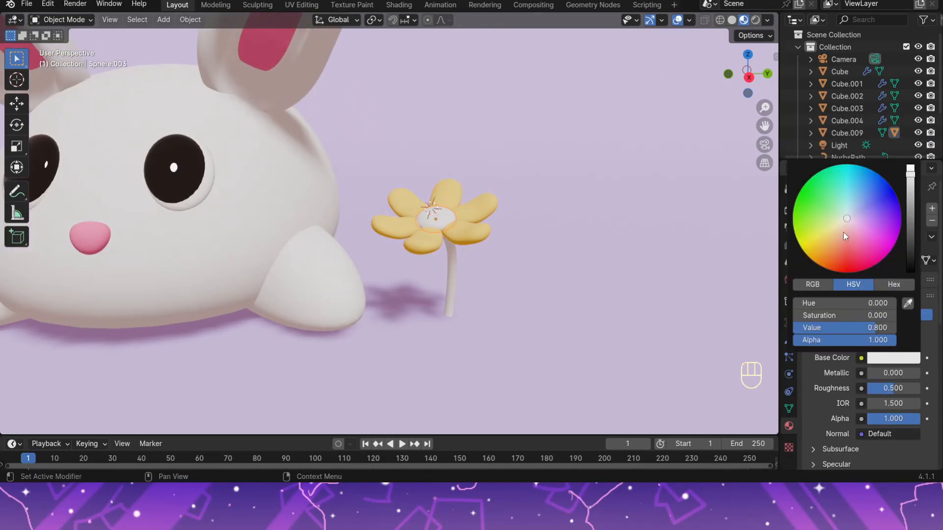
left_click_drag(830, 250, 819, 262)
left_click(893, 359)
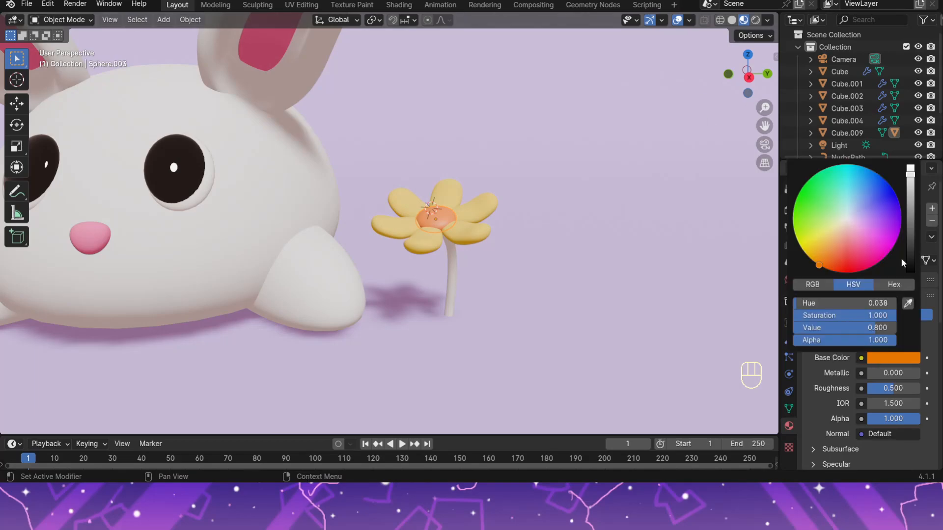
left_click_drag(909, 211, 911, 167)
Step: Give the flower stem a new green material and darken its base colour
left_click(451, 267)
left_click(886, 261)
left_click(888, 358)
left_click_drag(819, 211, 794, 214)
left_click(549, 288)
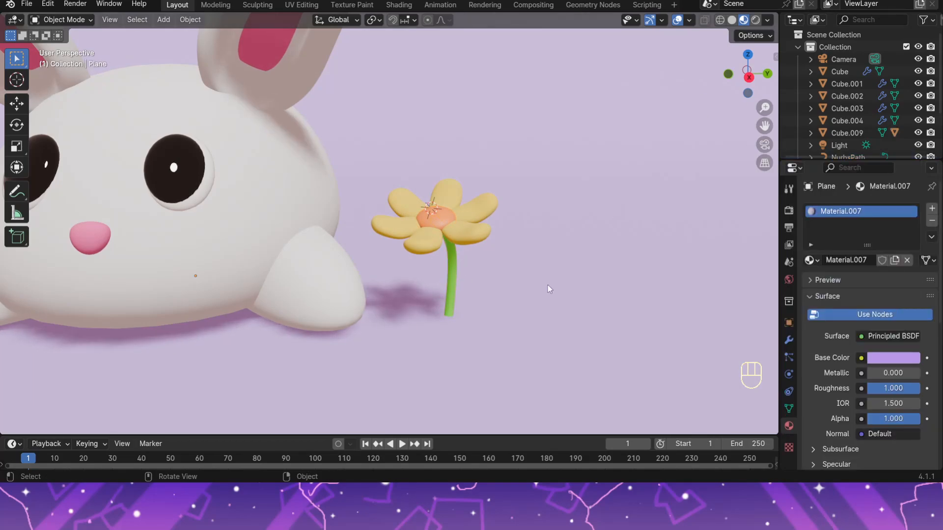
left_click(451, 280)
left_click(874, 358)
left_click_drag(910, 175, 910, 220)
left_click(643, 260)
Step: Change the base colour of the flower's centre sphere to white
mouse_move(644, 260)
middle_mouse_down()
mouse_move(608, 266)
mouse_move(648, 260)
middle_mouse_up()
left_click(448, 225)
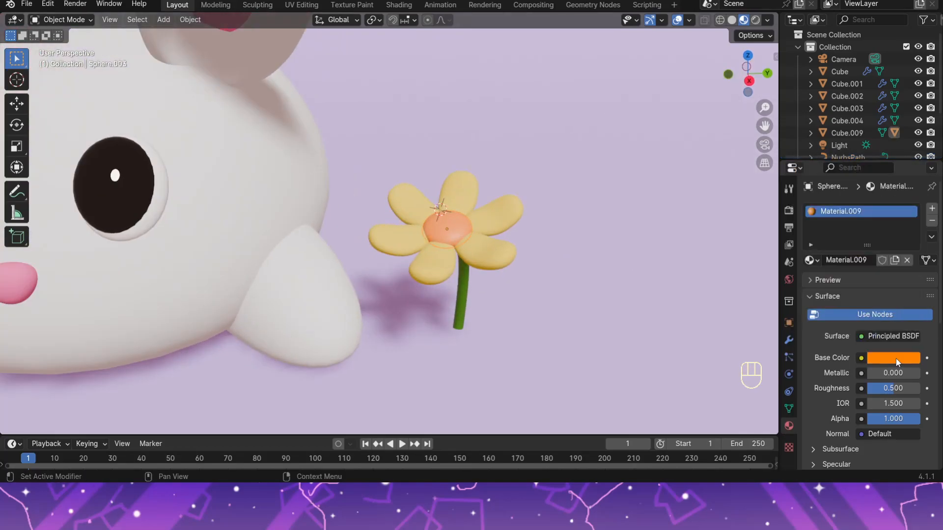
left_click(897, 359)
left_click_drag(835, 235, 846, 219)
left_click(666, 238)
Step: Try to scale up the whole flower head
middle_click_drag(666, 238, 572, 252)
left_click(485, 247)
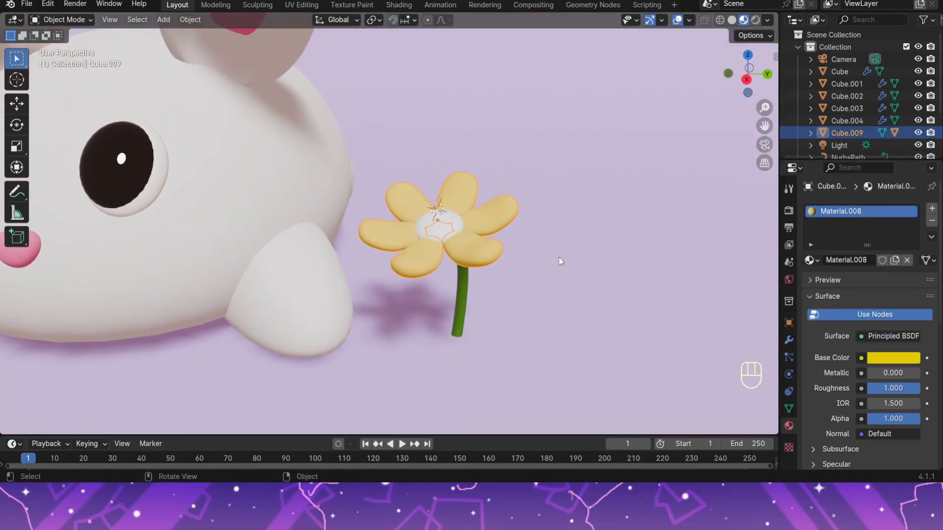
key("s")
left_click(621, 262)
key("ctrl+z")
Step: Try to enlarge the flower's centre sphere to about 1.17 times its size
left_click(445, 228)
key("s")
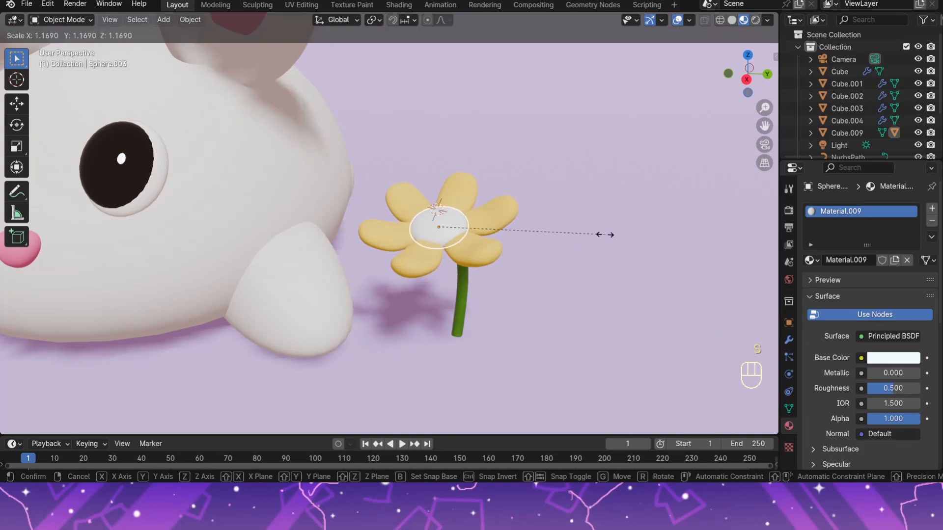
left_click(607, 235)
key("ctrl+z")
Step: Move the flower's centre sphere along its local Z axis
key("g")
key("z")
key("z")
left_click(642, 227)
left_click(659, 246)
Step: Try to rotate the flower head freely with trackball rotation
middle_click_drag(659, 246, 398, 231)
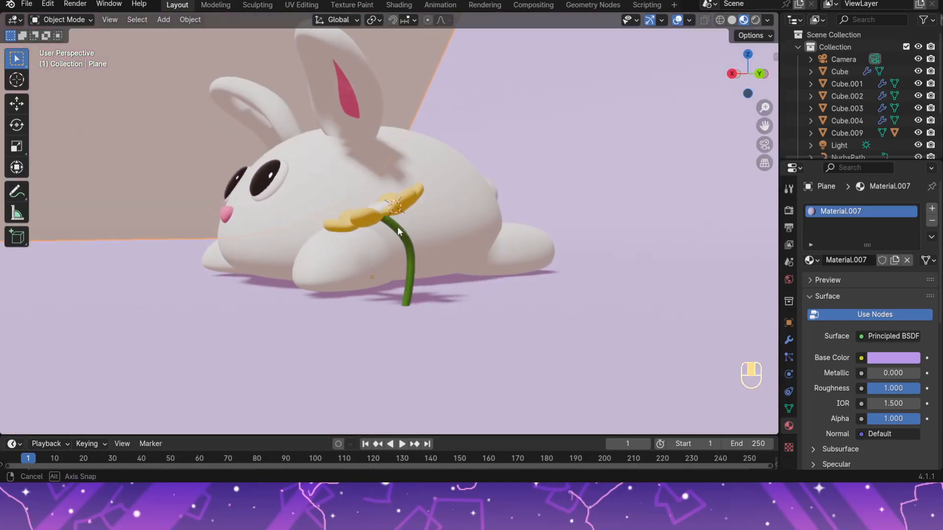
left_click(405, 206)
key("r")
key("r")
left_click(522, 252)
key("ctrl+z")
Step: Rotate the flower head from the side so it faces further forward on its stem
key("r")
left_click(513, 201)
left_click(516, 246)
middle_click_drag(516, 255, 596, 294)
Step: Try a different yellow for the petals' base colour
left_click(462, 236)
left_click(893, 358)
mouse_move(815, 253)
left_mouse_down()
mouse_move(835, 270)
mouse_move(894, 242)
mouse_move(800, 192)
mouse_move(811, 259)
left_mouse_up()
key("ctrl+z")
Step: Set the specular IOR Level of the petal material to 1.000
scroll(827, 418, "down", 2)
left_click(832, 402)
scroll(852, 428, "down", 5)
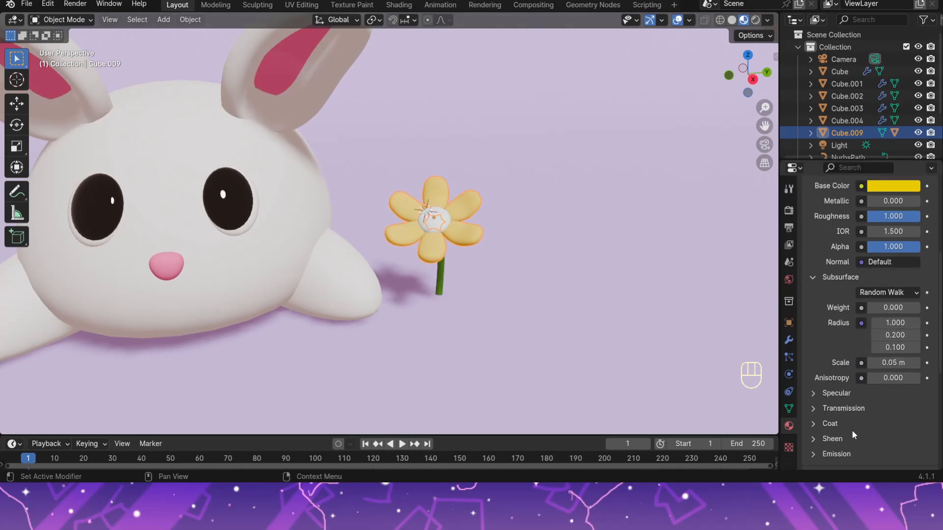
scroll(852, 429, "up", 3)
left_click(814, 326)
left_click(814, 342)
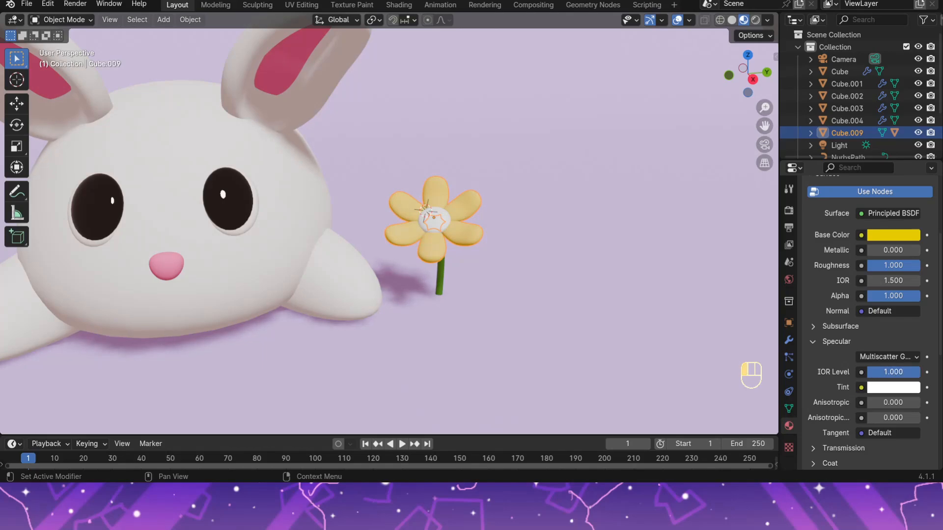
Step: Look over the flower and the bunny, and save the Sleepy Bunny.blend file
left_click(446, 221)
scroll(533, 250, "up", 4)
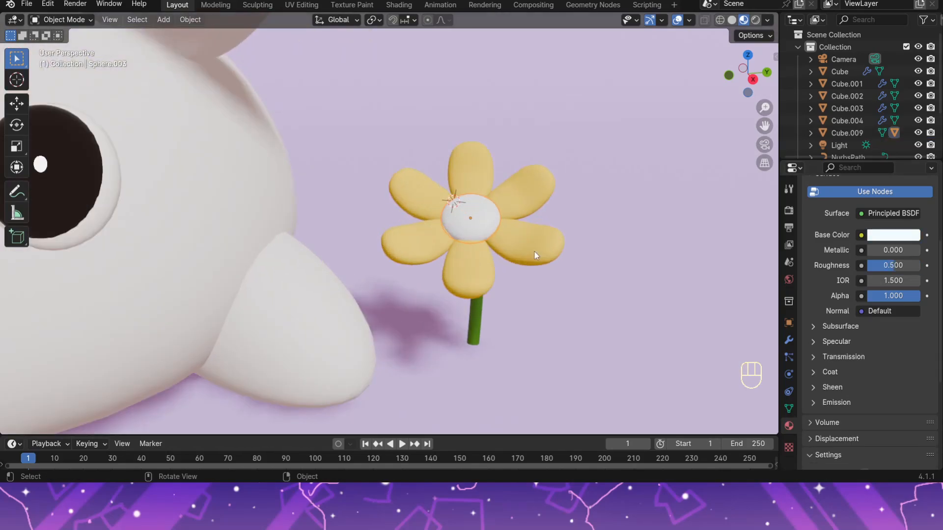
scroll(538, 249, "down", 6)
left_click(573, 241)
middle_click_drag(574, 239, 553, 236)
Step: Try Bloom in the render settings and enable Screen Space Reflections
left_click(789, 189)
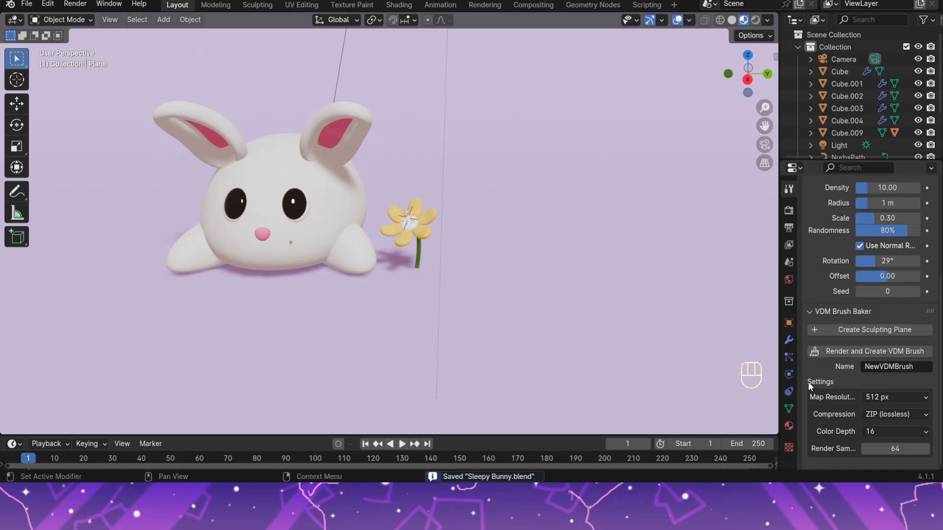
left_click(789, 427)
left_click(789, 211)
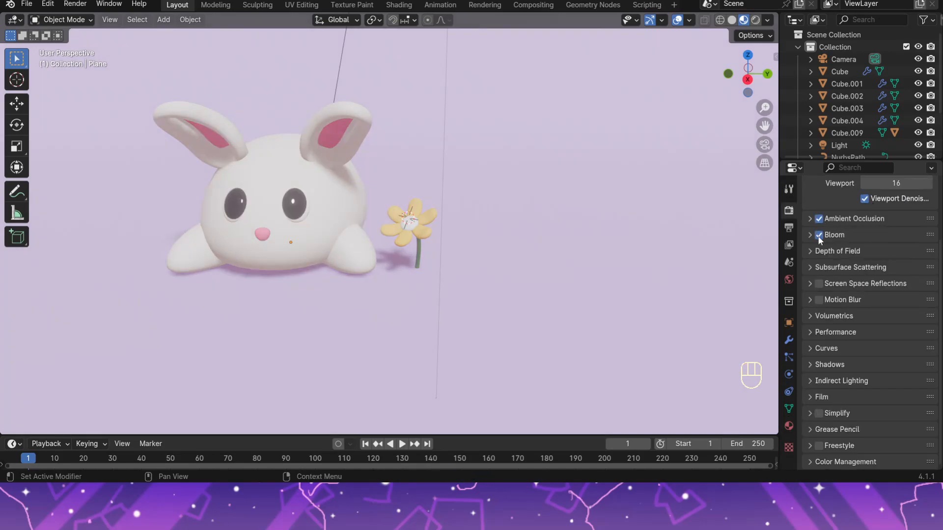
left_click(818, 284)
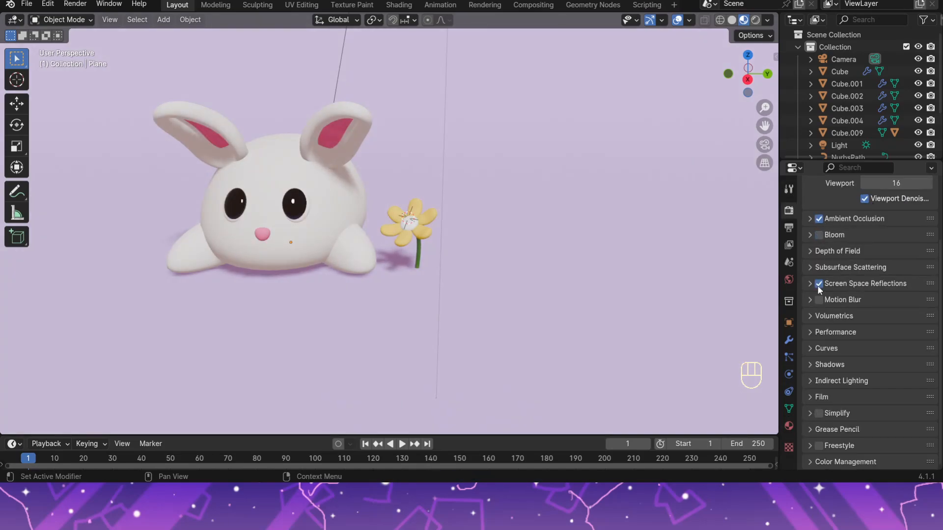
Step: Set the colour management Look to High Contrast
left_click(810, 462)
scroll(874, 403, "down", 5)
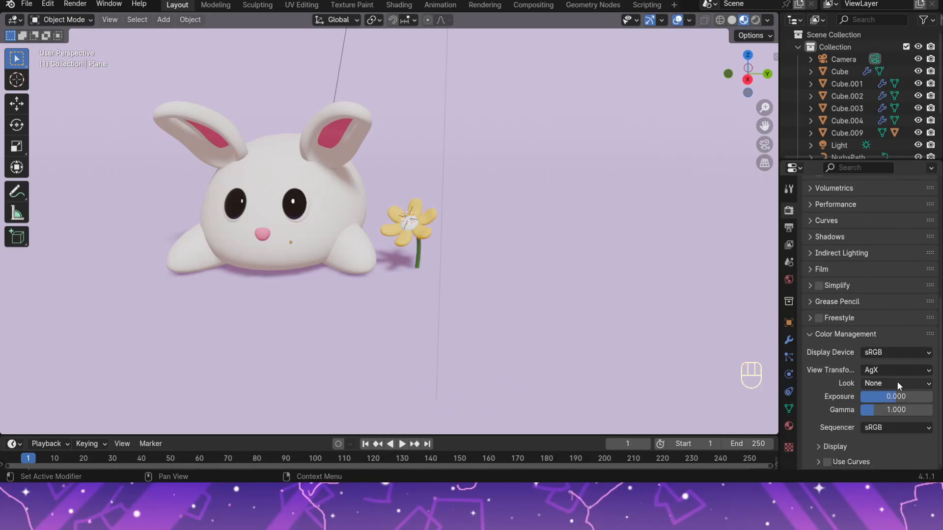
left_click(897, 383)
left_click(865, 289)
left_click(880, 383)
left_click(859, 303)
scroll(347, 239, "up", 2)
middle_click_drag(347, 239, 522, 248, "shift")
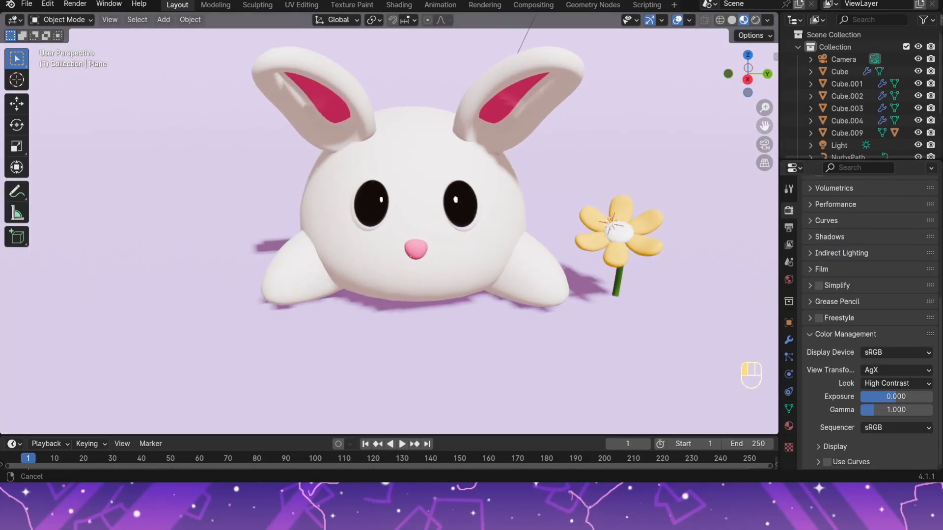
Step: Try to move the scene's light to change the shadows around the bunny
scroll(511, 216, "down", 2)
scroll(516, 167, "down", 1)
left_click(566, 121)
scroll(552, 165, "down", 5)
scroll(549, 173, "up", 2)
key("g")
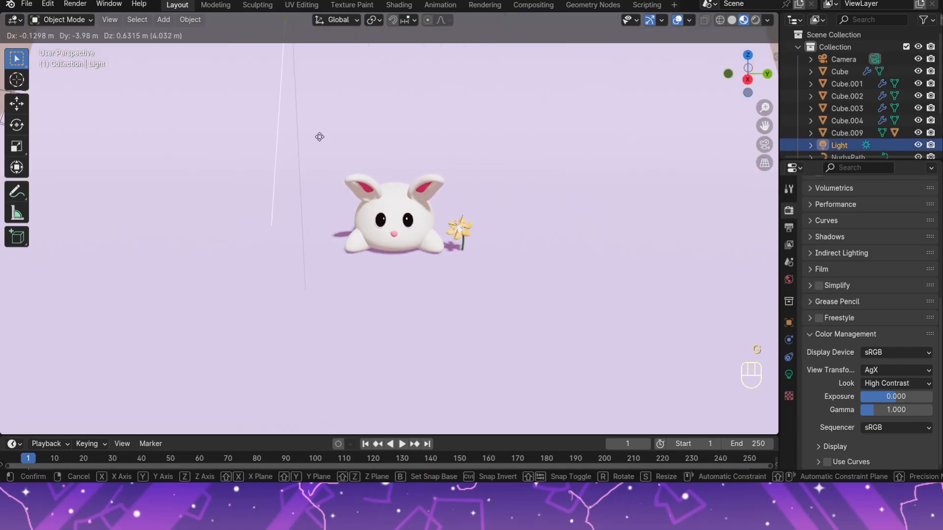
key("ctrl+z")
scroll(833, 225, "up", 8)
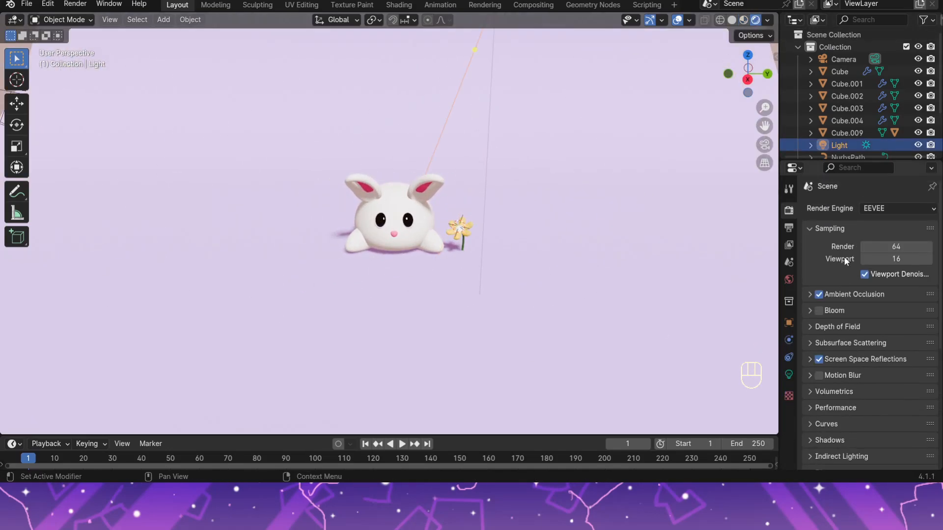
Step: Switch the render engine to Cycles, with both noise thresholds at 1, viewport max samples at 1 and viewport denoising enabled
left_click(897, 209)
left_click(884, 231)
left_click_drag(904, 308, 938, 308)
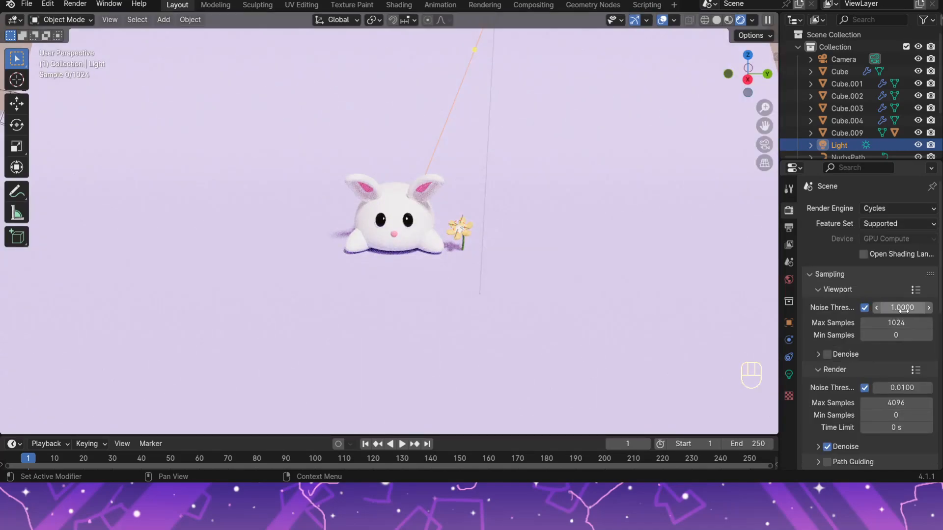
left_click(905, 320)
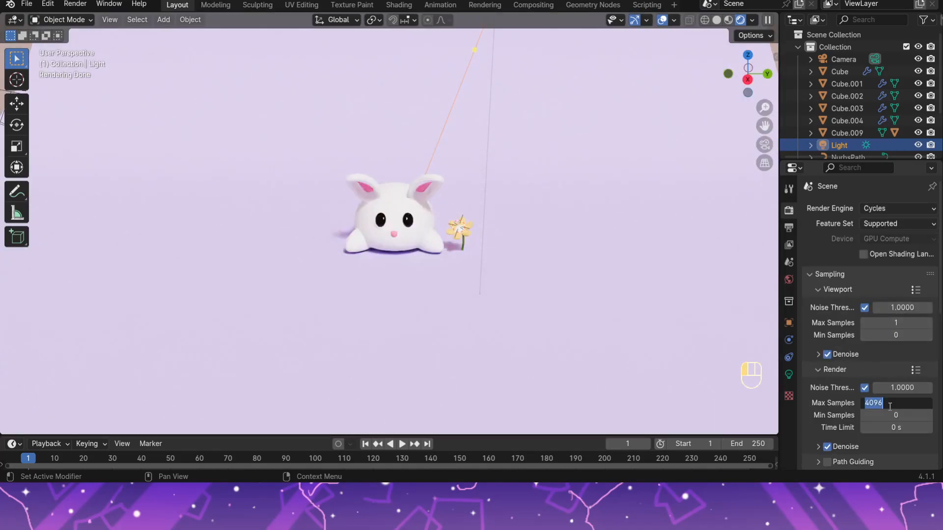
Step: Set the Cycles memory tile size to 512 and enable Persistent Data for the final render
scroll(872, 393, "down", 15)
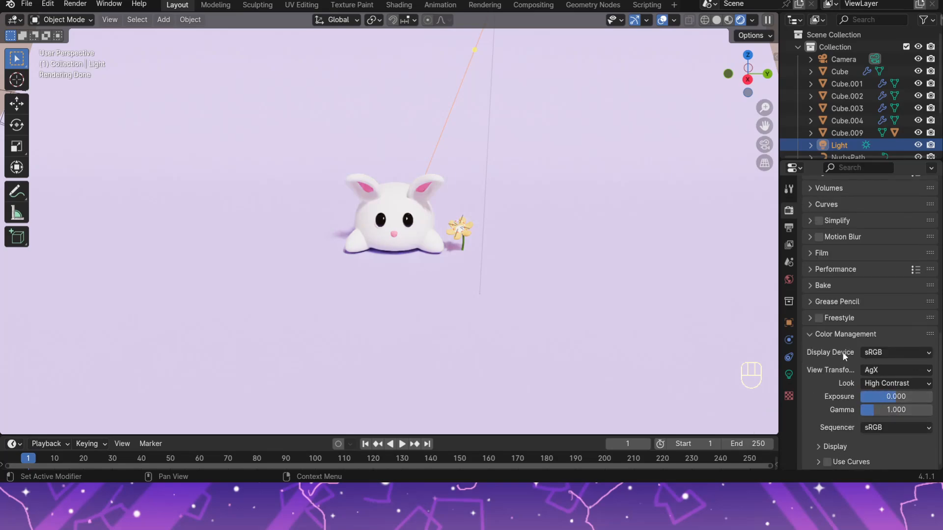
scroll(845, 371, "up", 4)
left_click(841, 370)
scroll(852, 373, "down", 6)
left_click(905, 322)
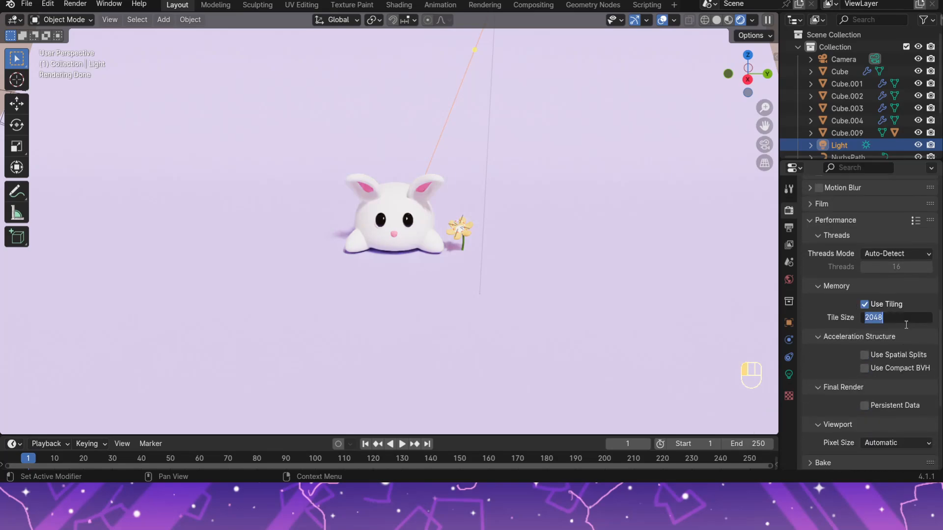
left_click(850, 303)
scroll(853, 334, "down", 1)
left_click(863, 382)
Step: Compare the bunny and flower in material preview and rendered shading, close up and from a slightly turned angle
left_click(340, 203)
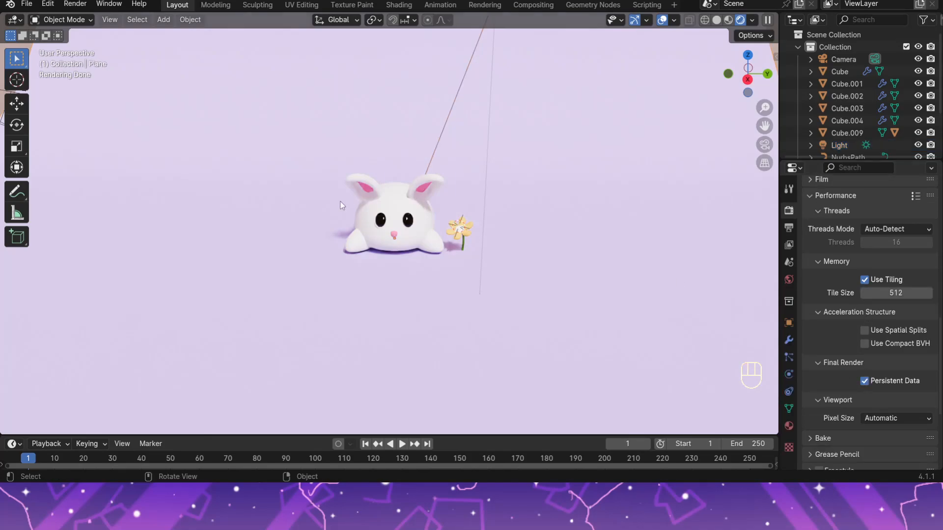
scroll(496, 281, "up", 6)
left_click(729, 21)
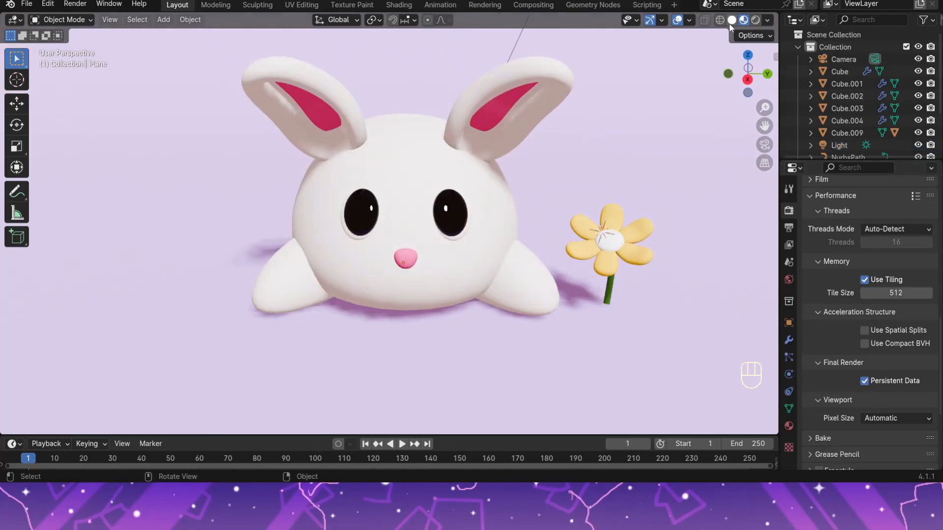
left_click(755, 21)
left_click(729, 22)
left_click(754, 21)
left_click(729, 22)
left_click(755, 20)
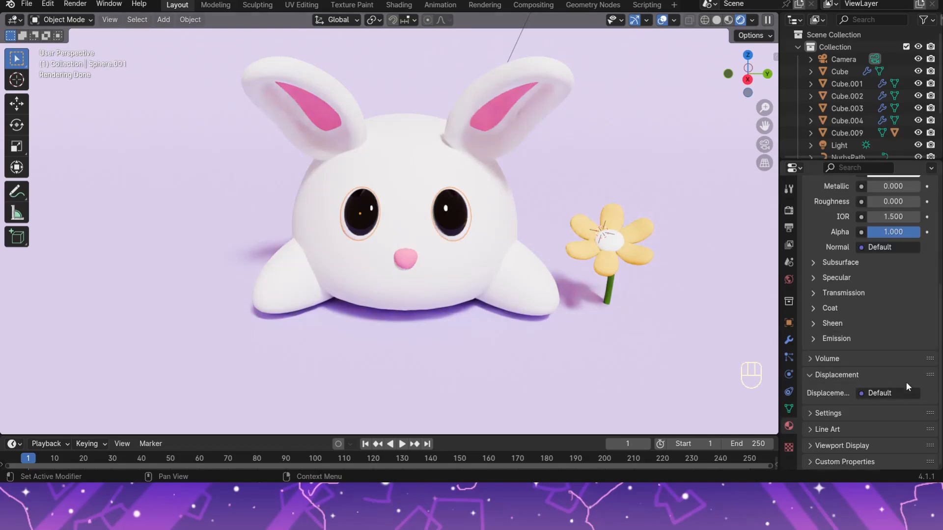
left_click(894, 318)
mouse_move(646, 176)
middle_mouse_down()
mouse_move(560, 179)
mouse_move(605, 243)
mouse_move(645, 215)
mouse_move(644, 202)
mouse_move(644, 214)
middle_mouse_up()
left_click(730, 20)
left_click(744, 20)
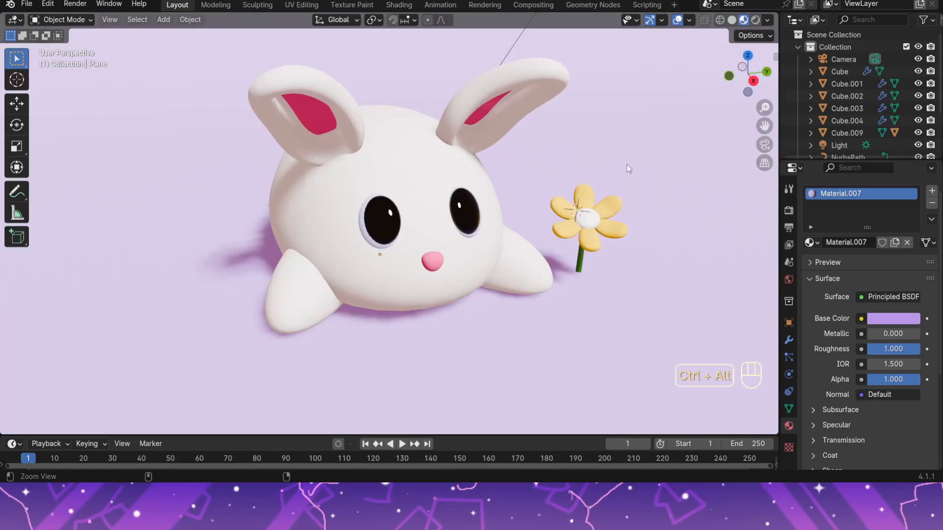
Step: Align the camera to the current view of the bunny and select the camera
key("ctrl+alt+KP_0")
left_click(552, 156)
left_click(552, 153)
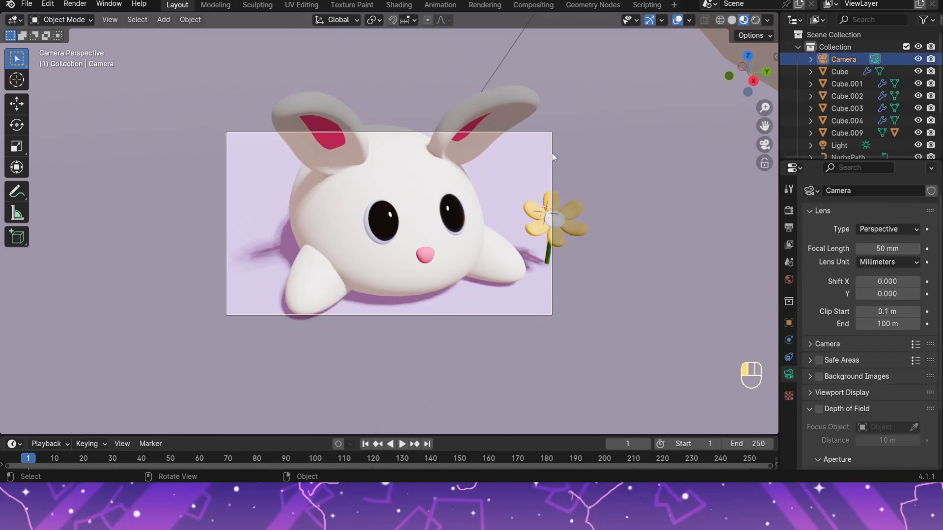
Step: Move the camera to X 7.6876 m, Y -1.967 m, Z 3.7621 m so it frames the bunny and flower, and save the file
key("n")
left_click_drag(693, 82, 751, 82)
left_click_drag(693, 95, 676, 95)
left_click_drag(693, 107, 747, 107)
left_click_drag(693, 95, 698, 95)
left_click_drag(693, 107, 699, 107)
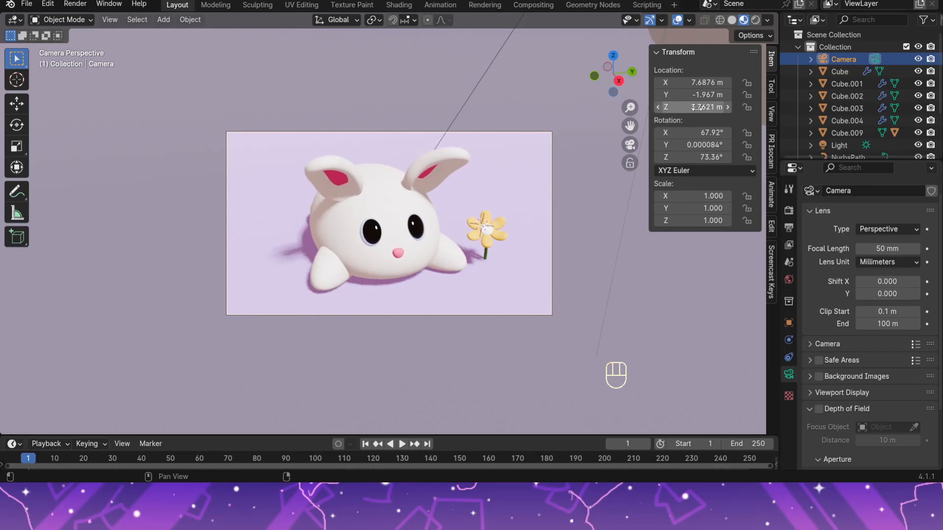
key("ctrl+s")
key("n")
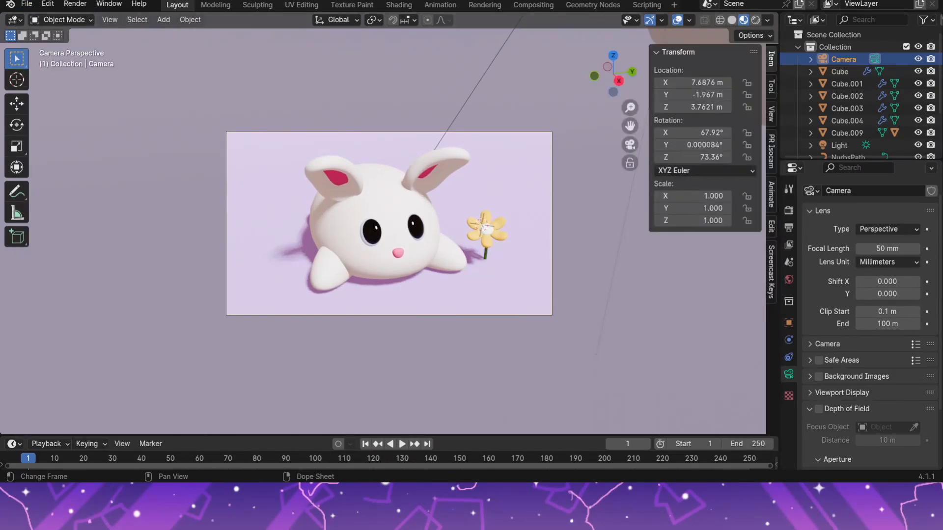
Step: Change the backdrop's base colour to a saturated purple with hue 0.707, saturation 0.964 and value 0.815, and check it through the camera
left_click(619, 374)
left_click(788, 426)
left_click(890, 319)
left_click_drag(863, 179, 888, 177)
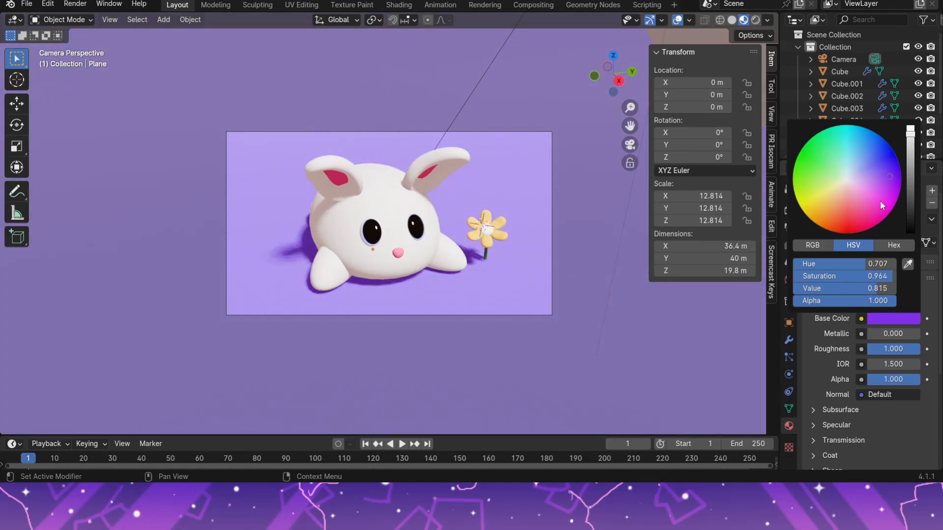
middle_click_drag(629, 342, 606, 191)
key("KP_0")
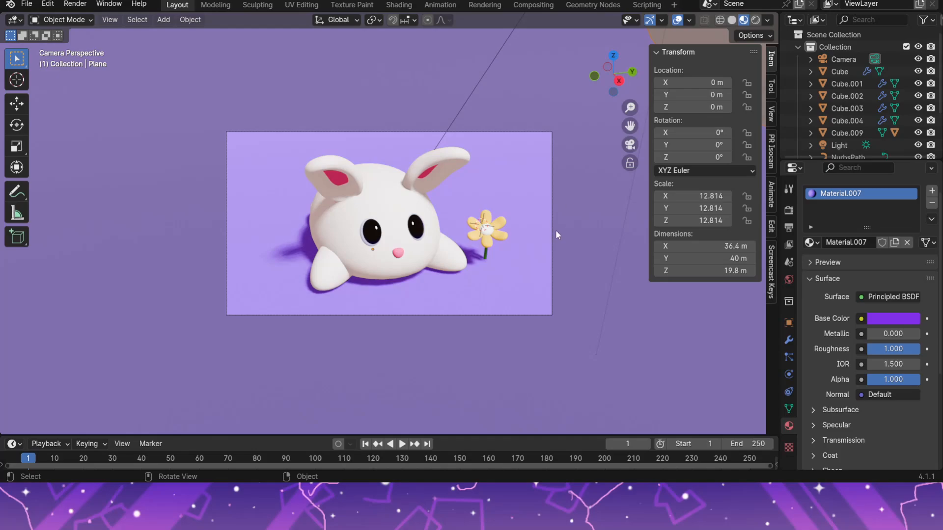
middle_click_drag(406, 308, 726, 296)
key("KP_0")
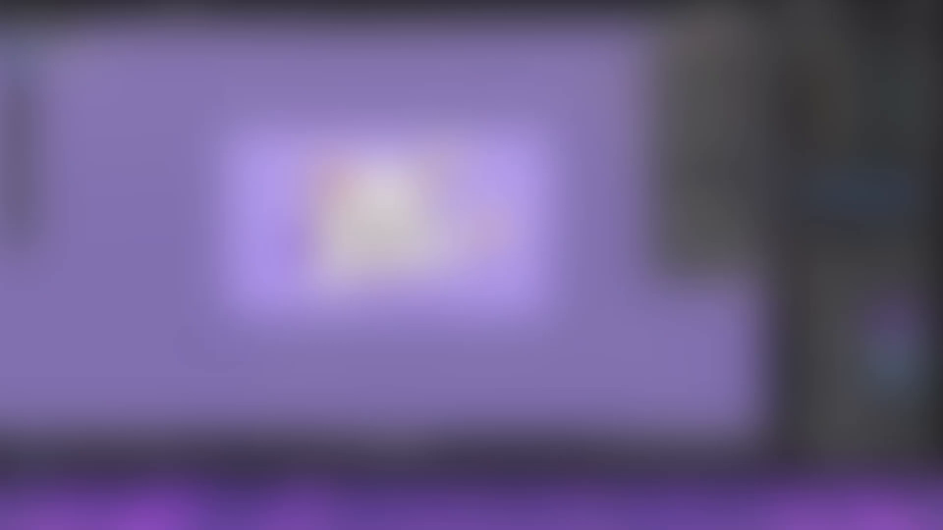